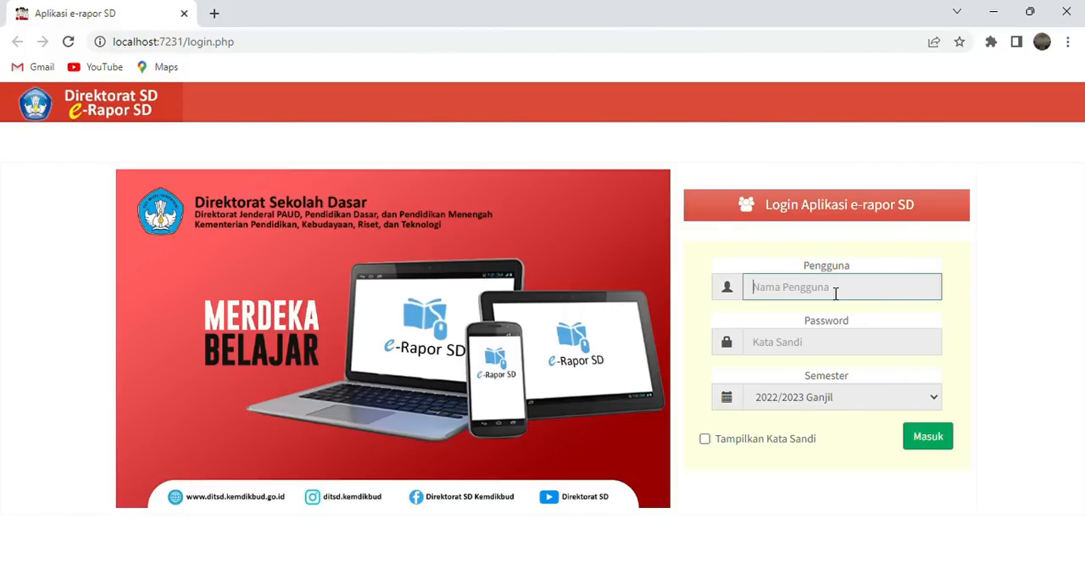
- Log in with the account's username and password for the 2022/2023 Ganjil semester and dismiss the application information notice
text(adm)
click(805, 342)
text(ad)
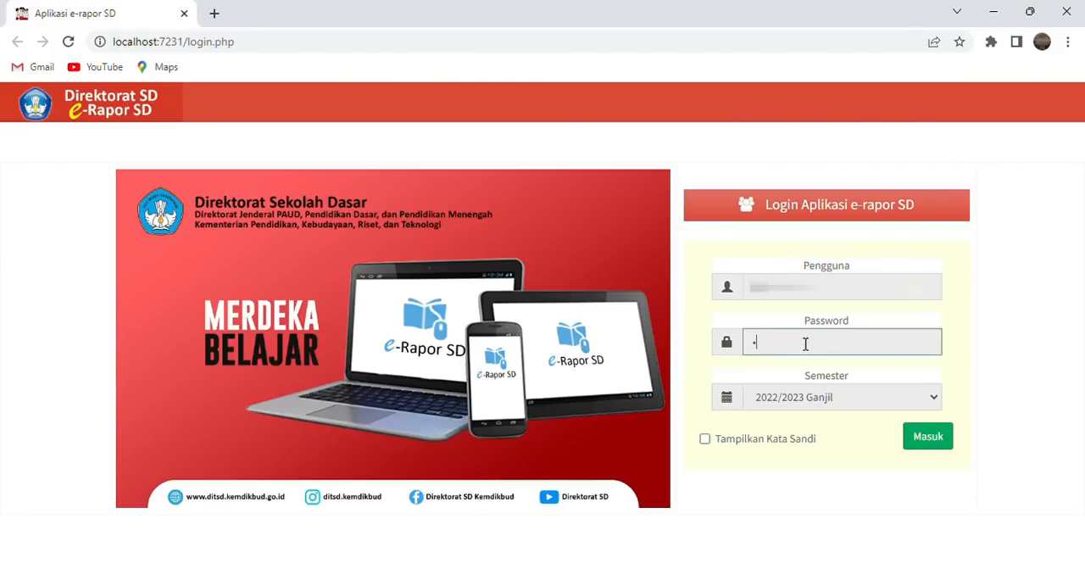
text(•••••)
click(945, 439)
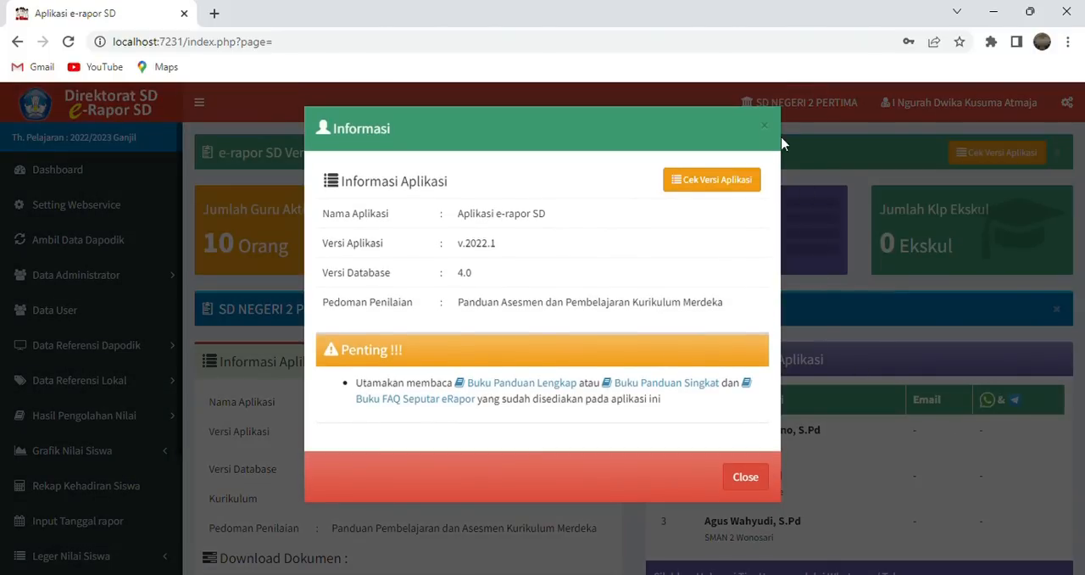
click(763, 479)
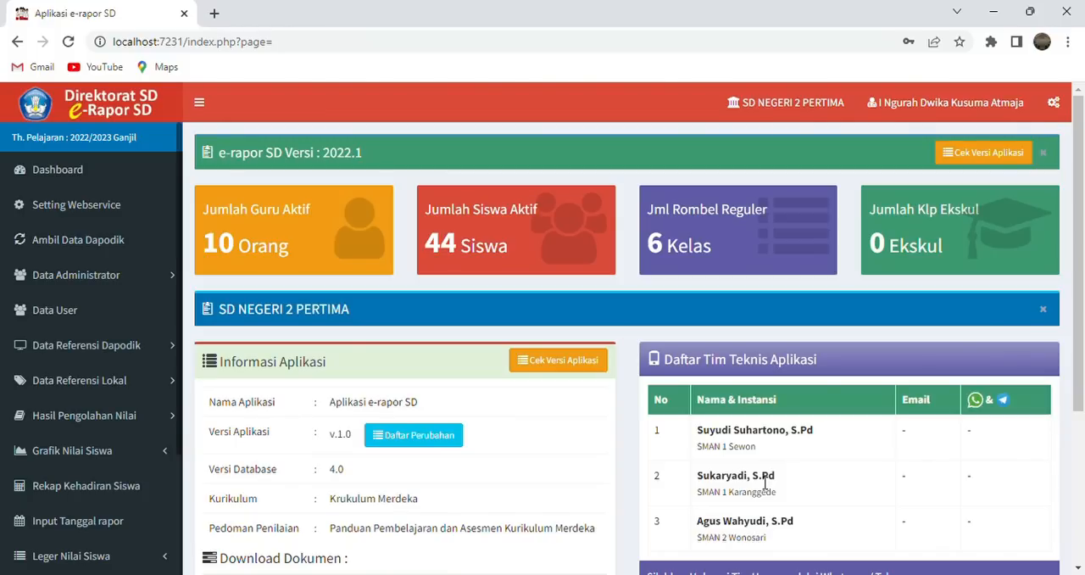
- Open the local reference project data and start a new project entry form with one project row
click(119, 386)
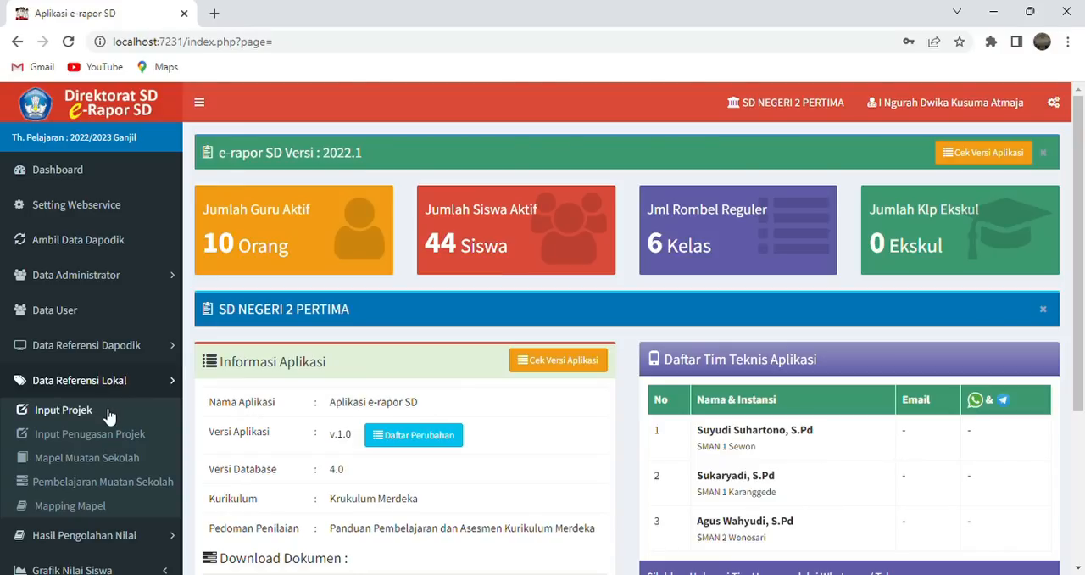
click(109, 413)
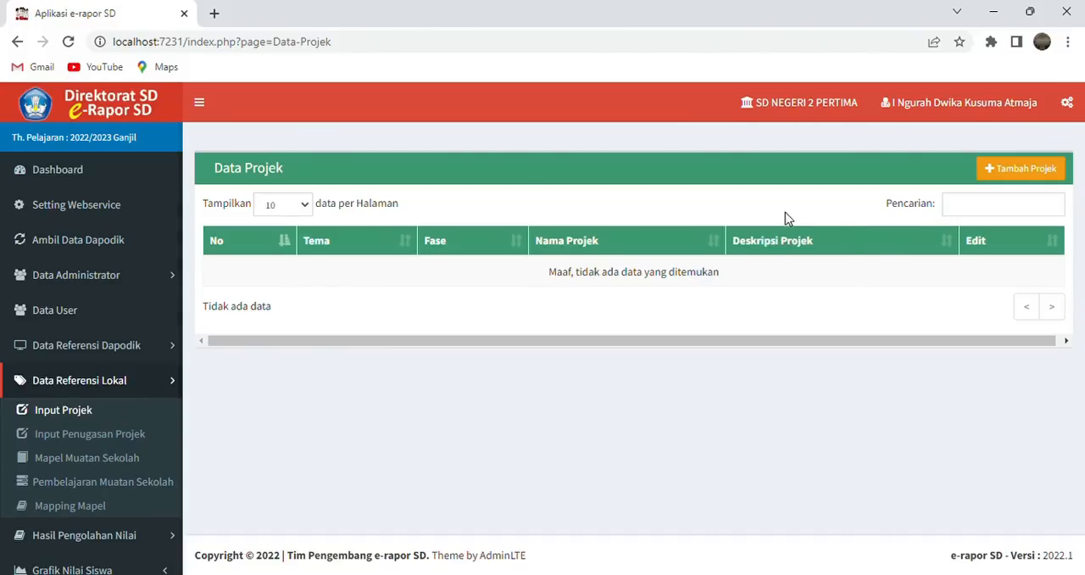
click(1028, 169)
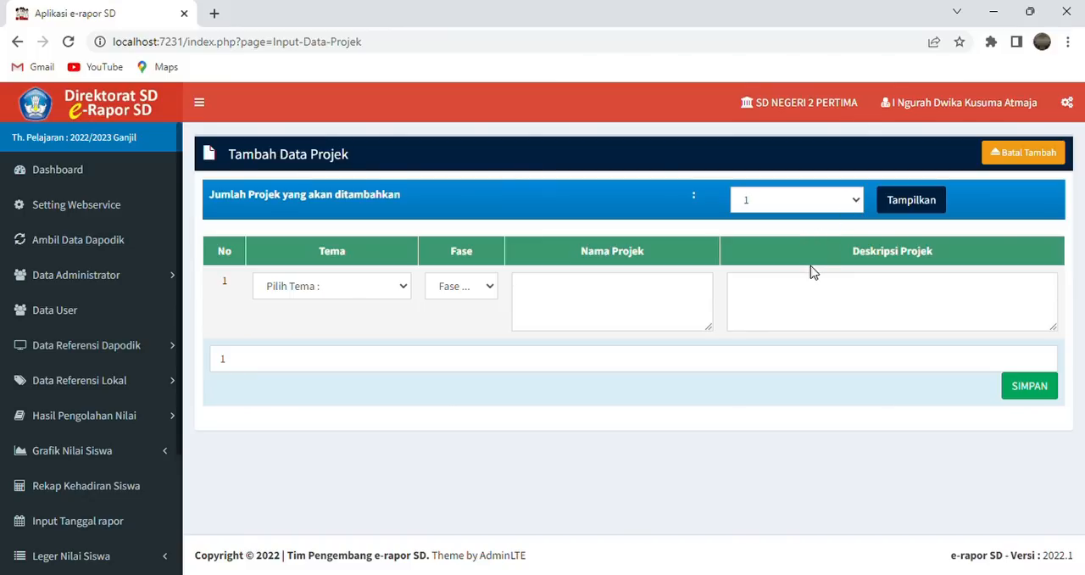
click(925, 209)
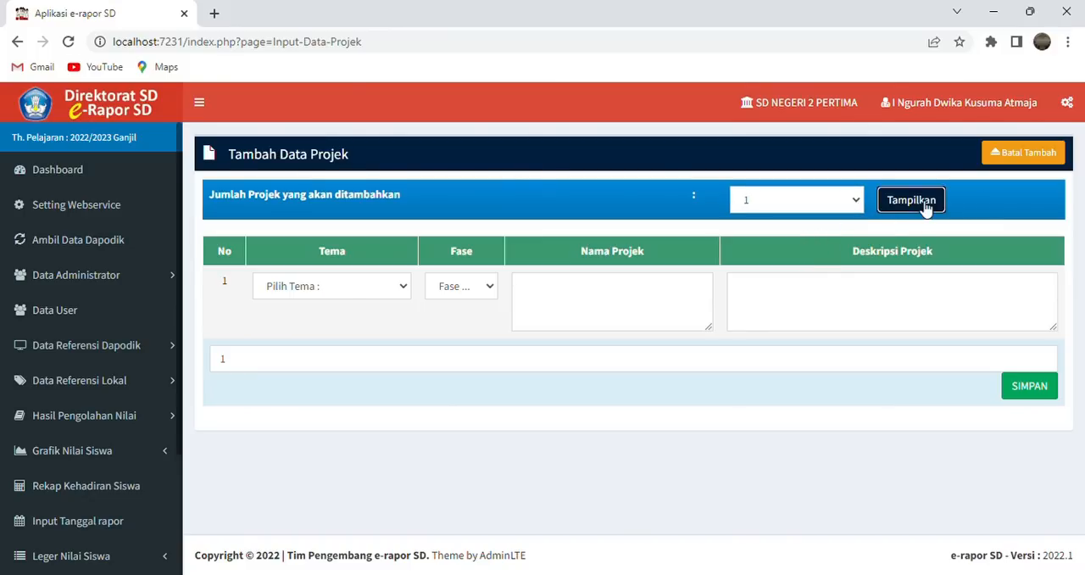
- Set the new project's theme to Gaya Hidup Berkelanjutan and its phase to B
click(402, 291)
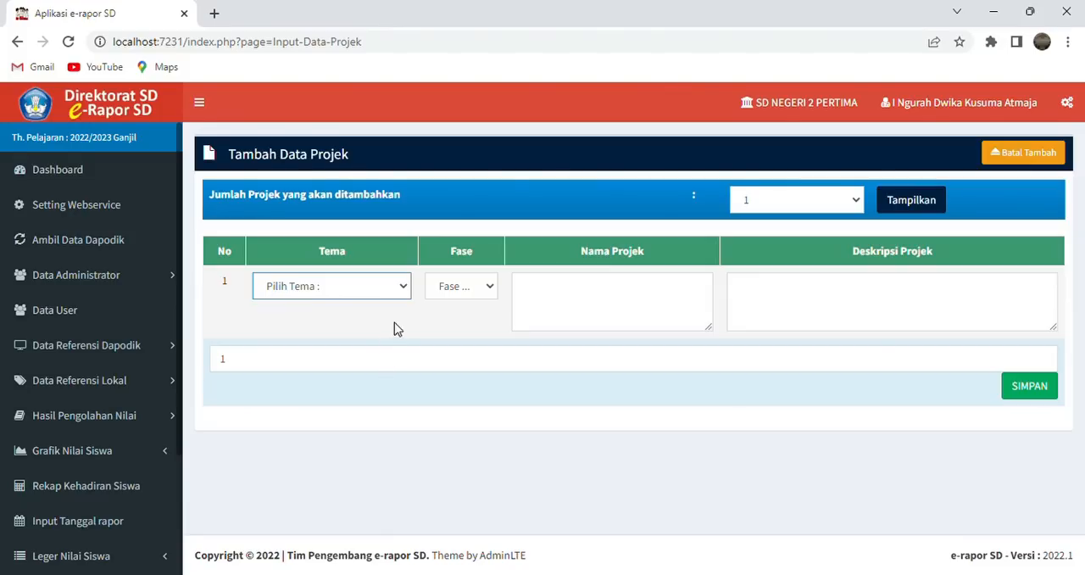
click(394, 323)
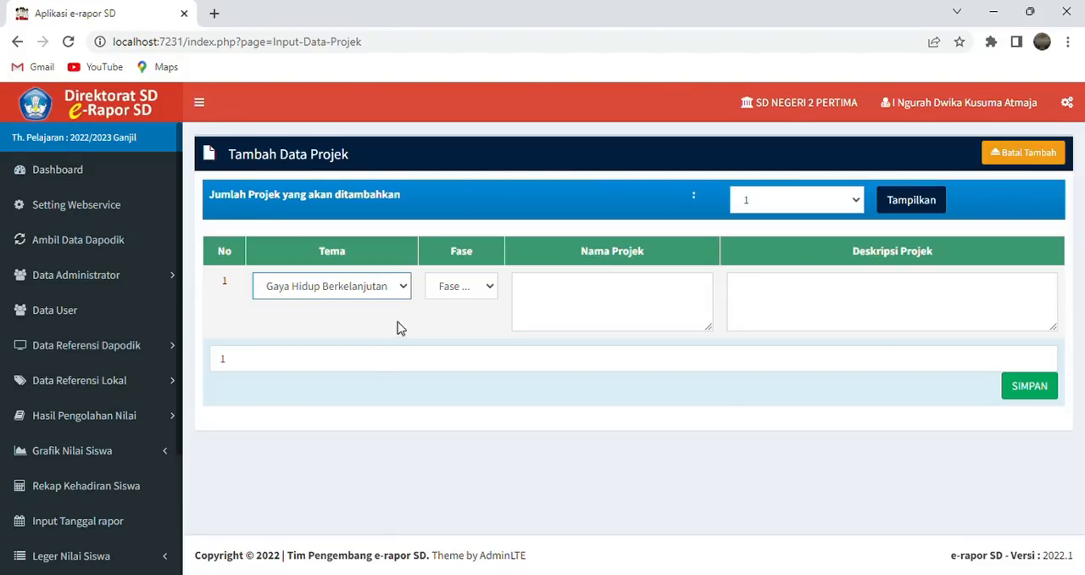
click(492, 288)
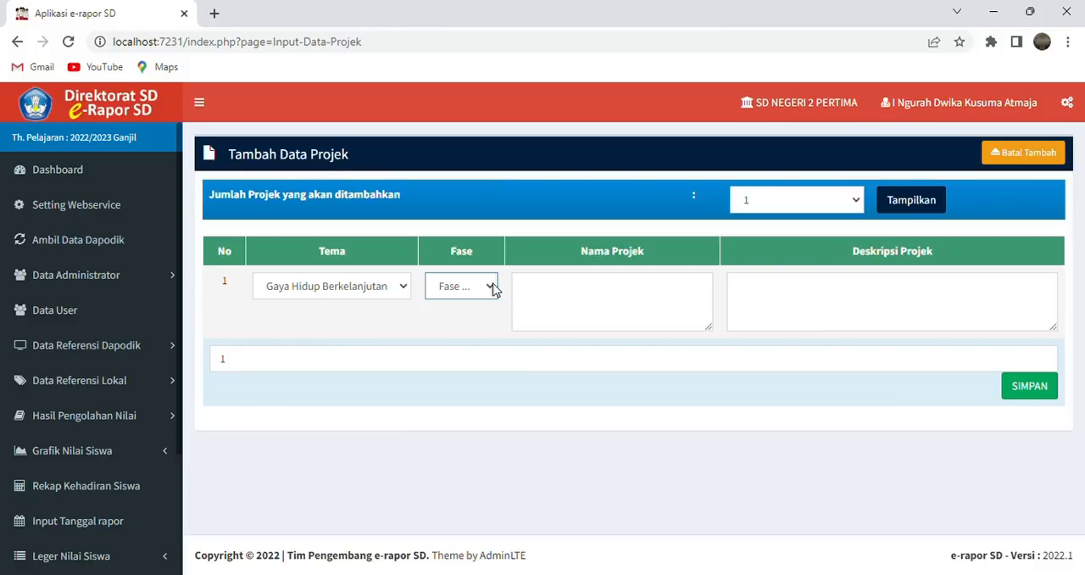
click(460, 339)
- Enter "Pisahkan Sampahmu" as the project's name
click(553, 296)
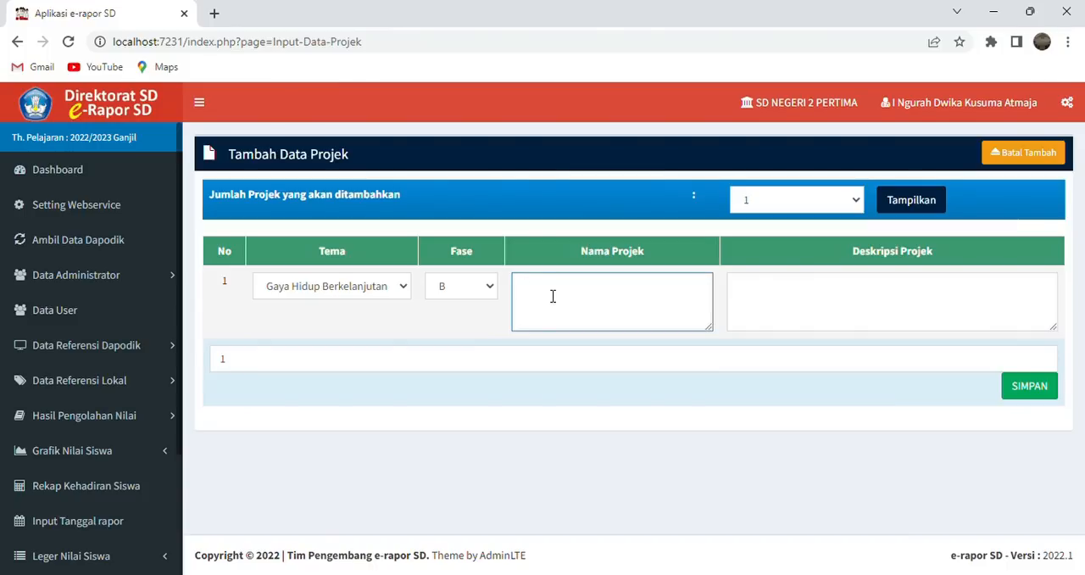
text(Pisahkan Sampahmu)
- Enter the project description "Kegiatan memisahkan sampah antara sampah organik dan non organik" and save the project
click(792, 293)
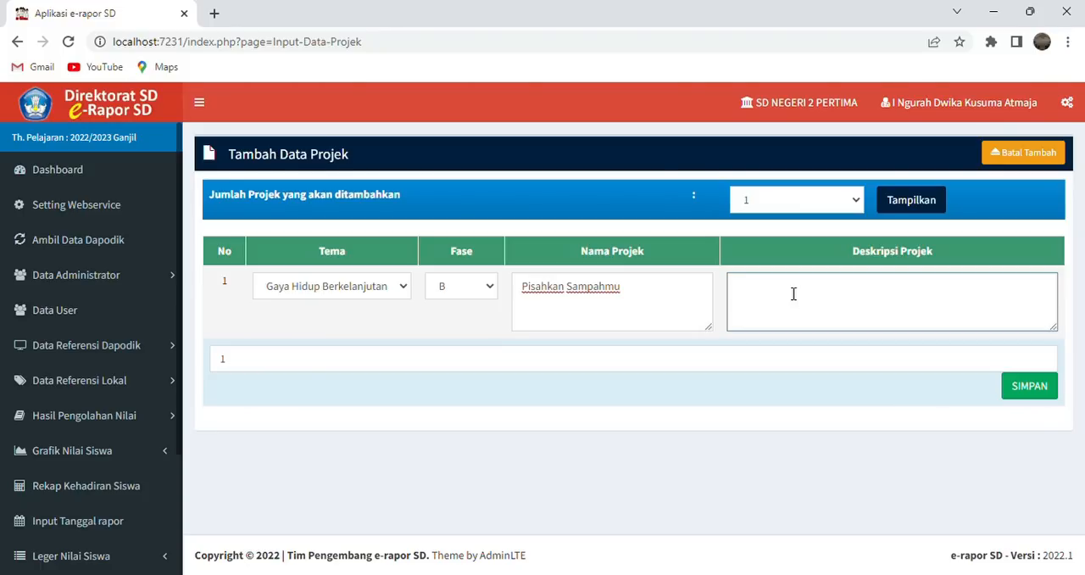
text(Kegiatan mem)
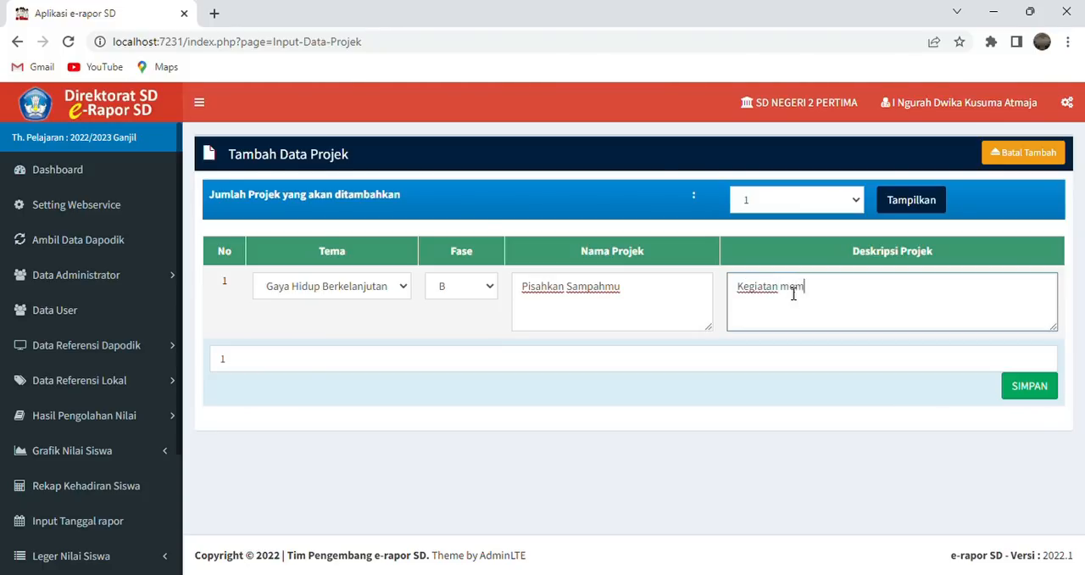
text(isahkan sampah)
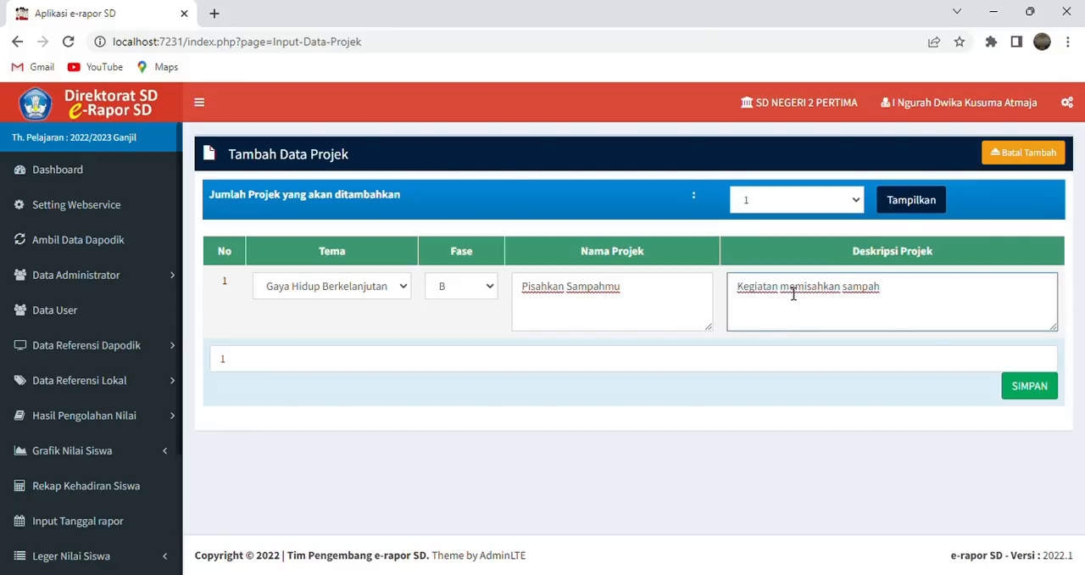
text( antara sampah org)
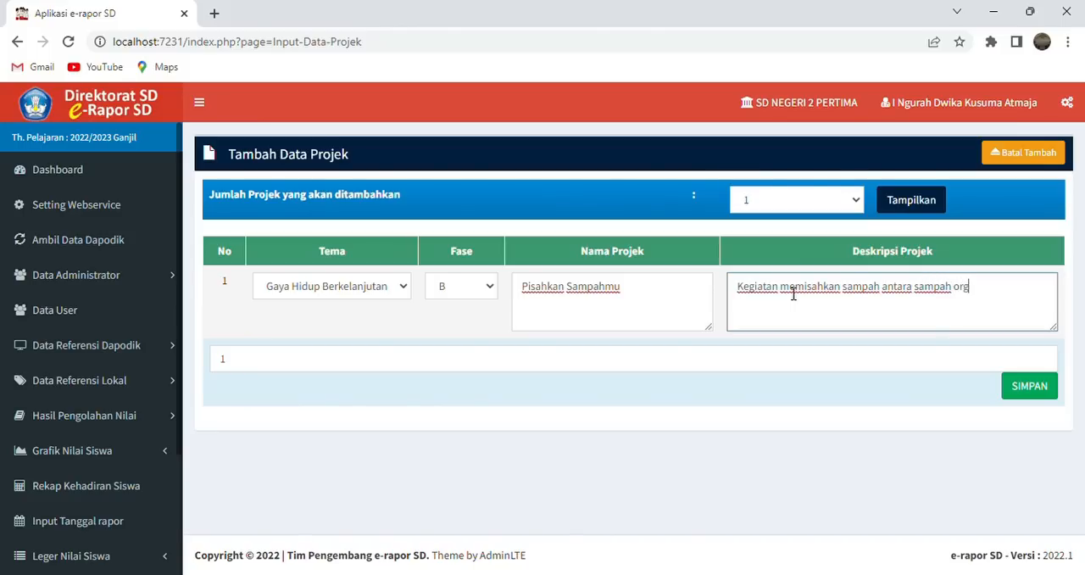
text(anik dan non oragnai)
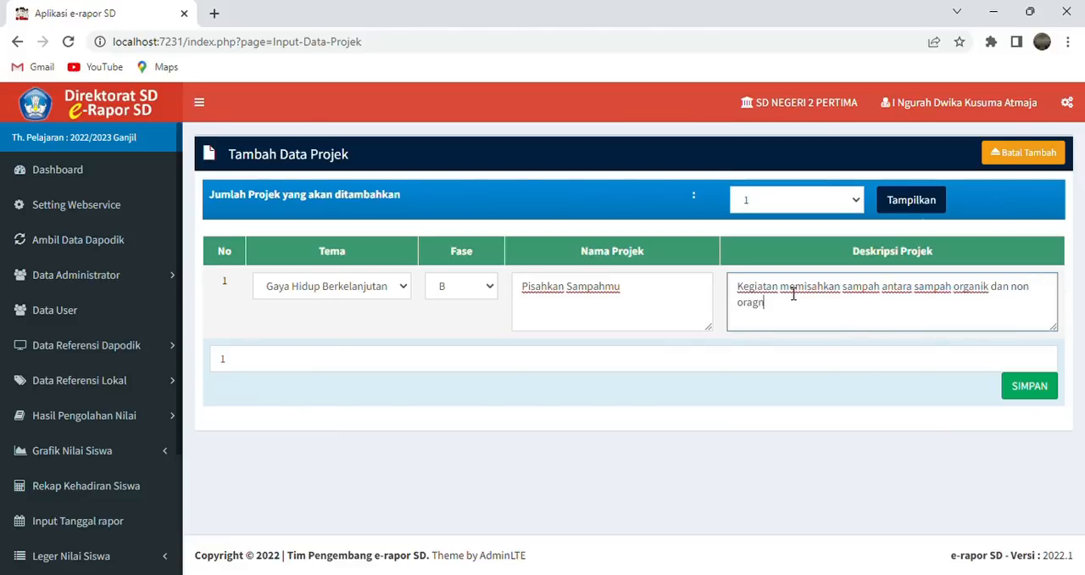
key(BackSpace)
key(BackSpace)
key(BackSpace)
key(BackSpace)
text(ganik)
click(1036, 387)
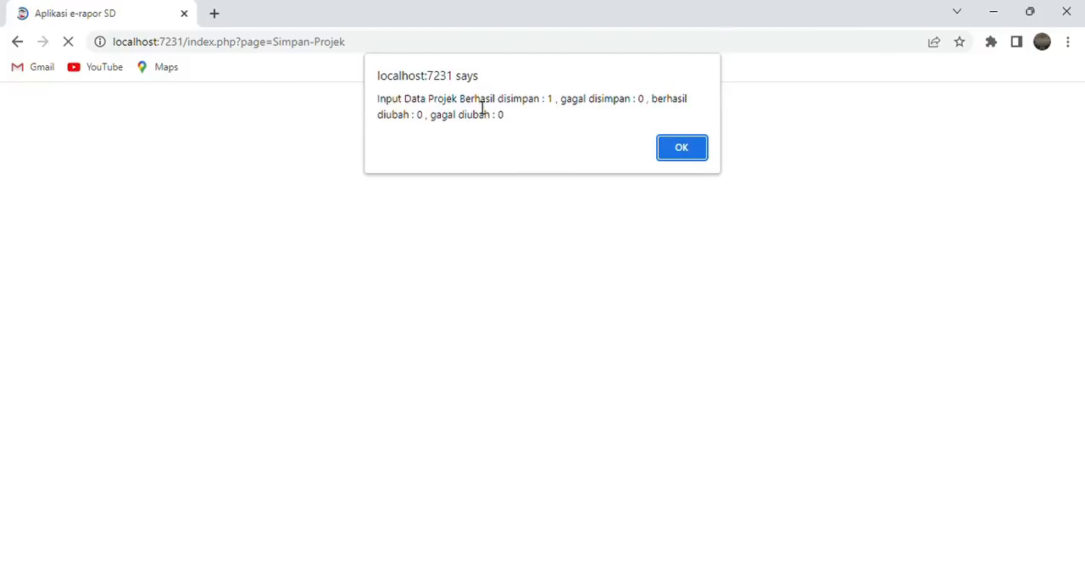
click(681, 148)
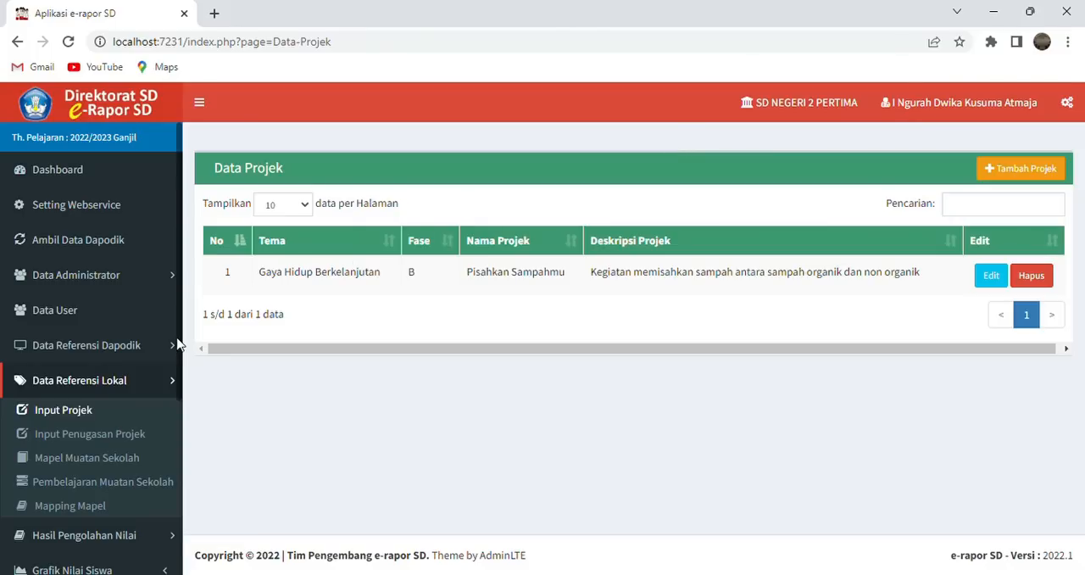
- Start a new project assignment for kelas 4 with Gaya Hidup Berkelanjutan as the main theme
click(128, 438)
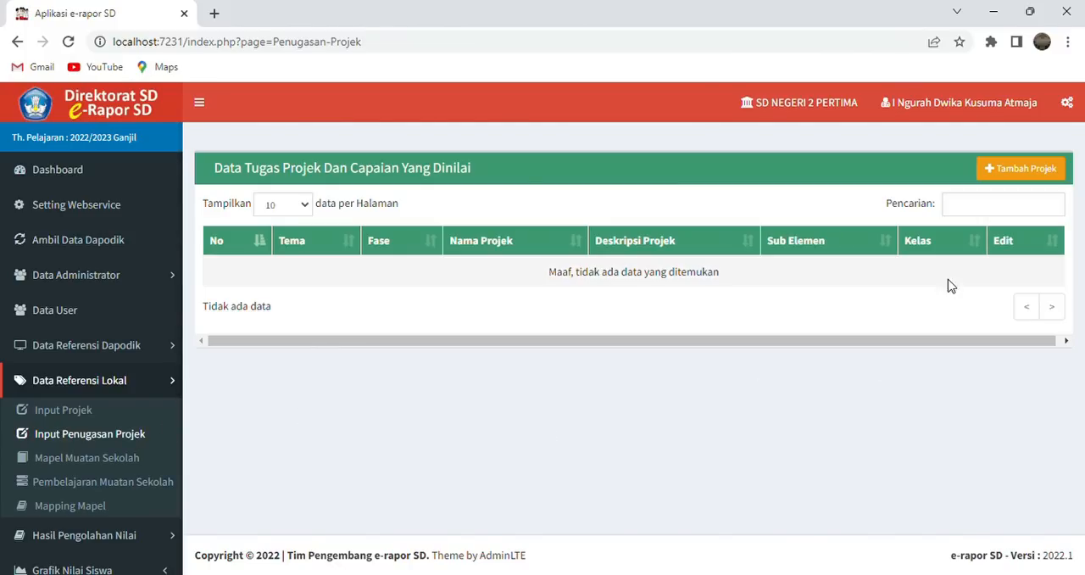
click(1025, 169)
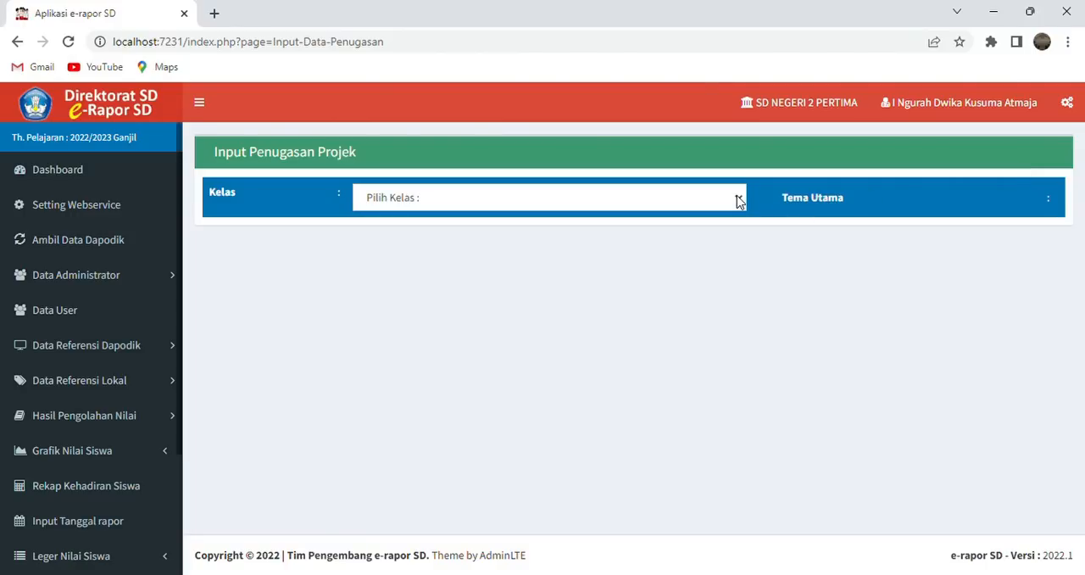
click(641, 293)
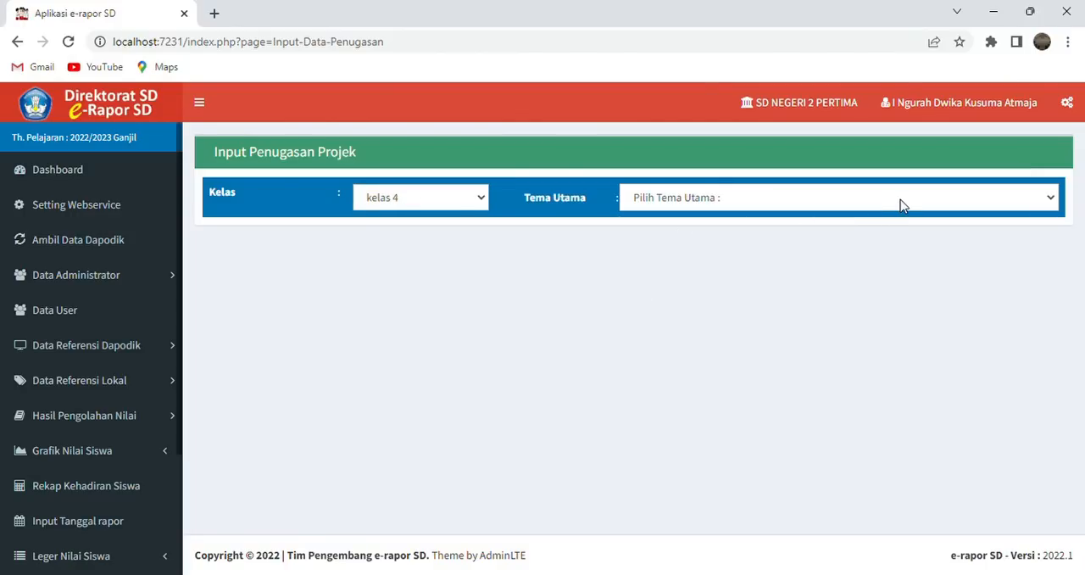
click(869, 236)
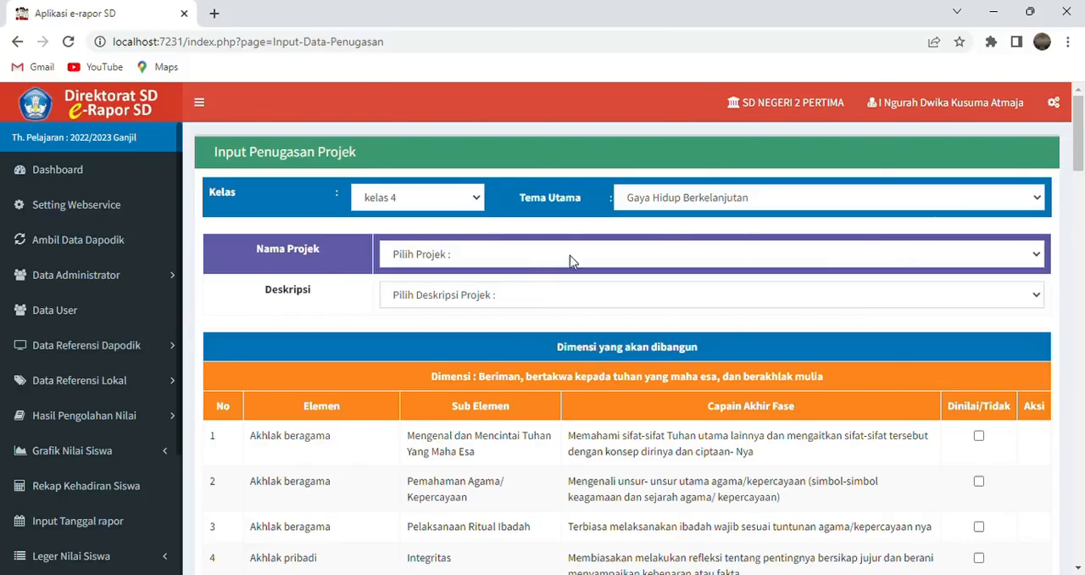
- Choose the Pisahkan Sampahmu project for the assignment, together with its description about separating organic and non-organic waste
click(660, 296)
click(683, 299)
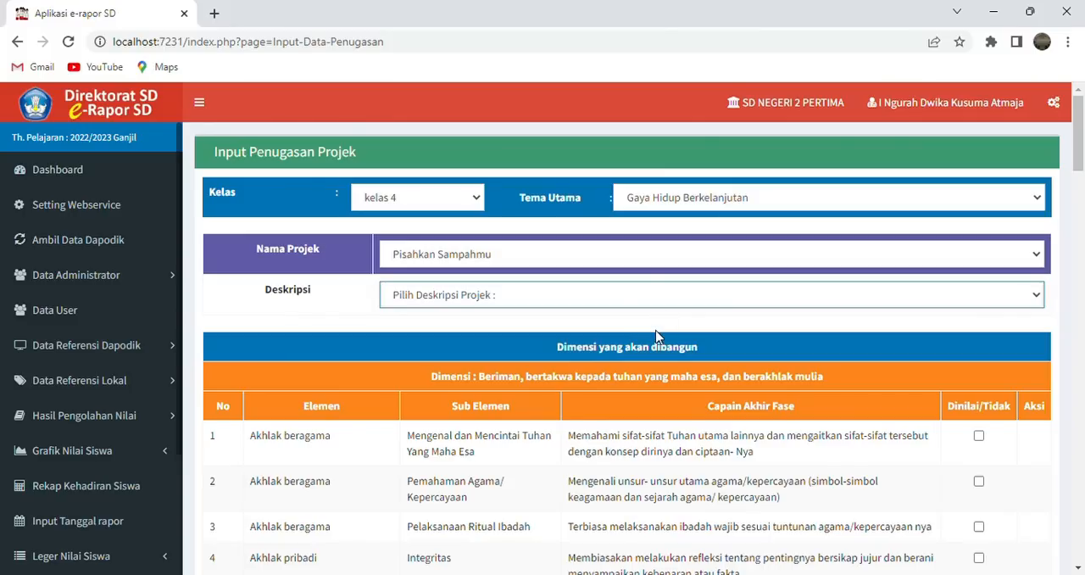
click(656, 331)
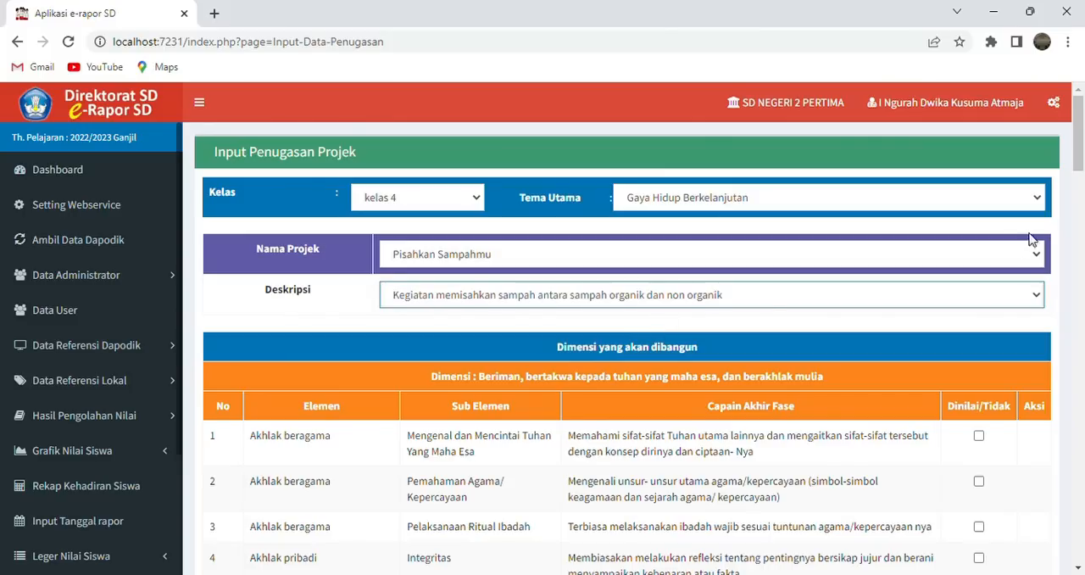
- Mark the sub-elements Berempati kepada orang lain and Menjaga Lingkungan Alam Sekitar as assessed in the first dimension
drag(1078, 162, 1078, 184)
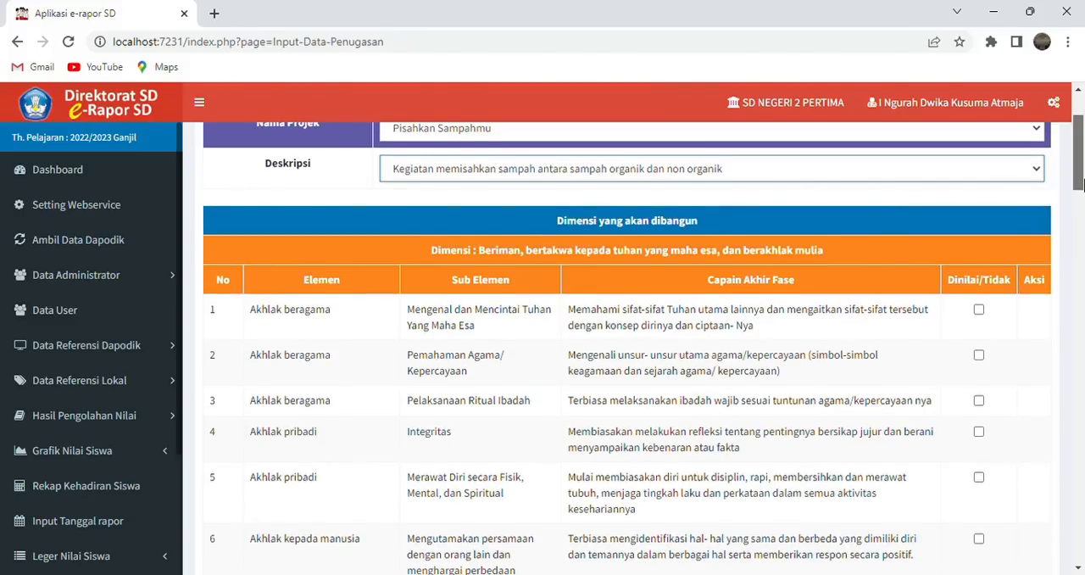
drag(1079, 183, 1079, 189)
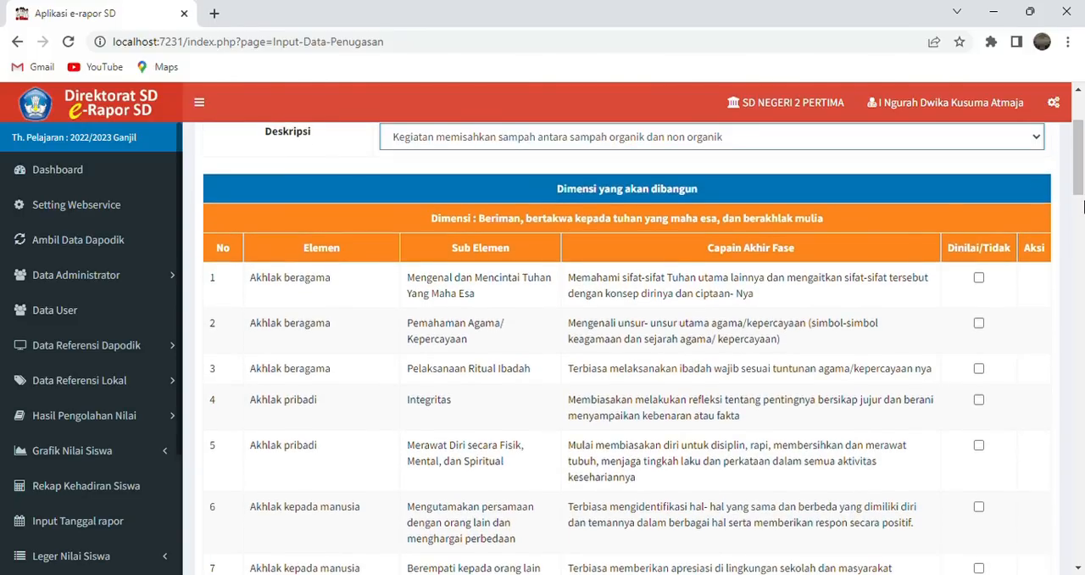
drag(1082, 167, 1082, 175)
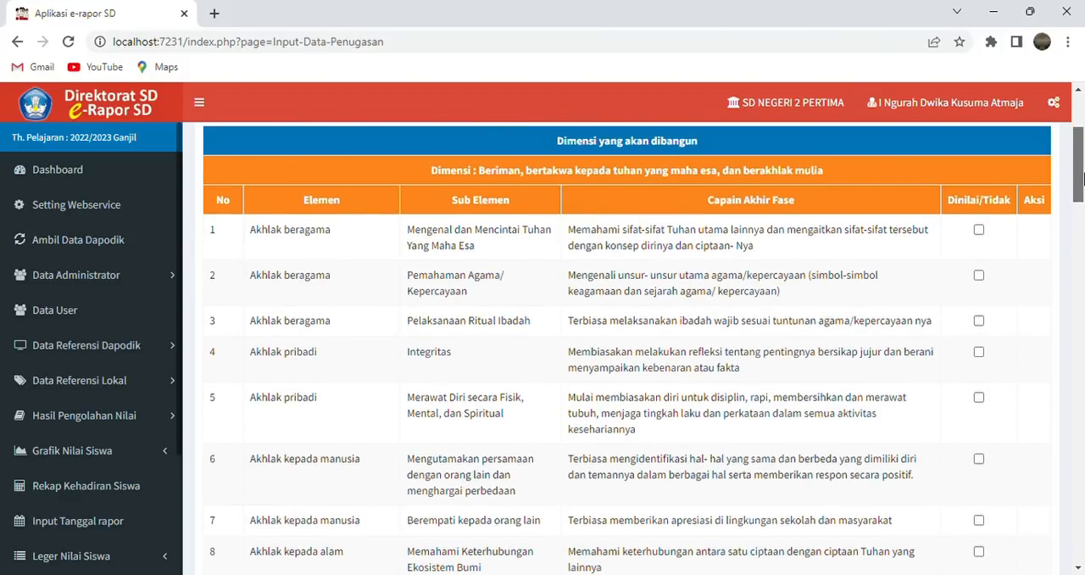
mouse_move(1082, 176)
mouse_down()
mouse_move(1080, 551)
mouse_move(1082, 161)
mouse_move(1082, 172)
mouse_up()
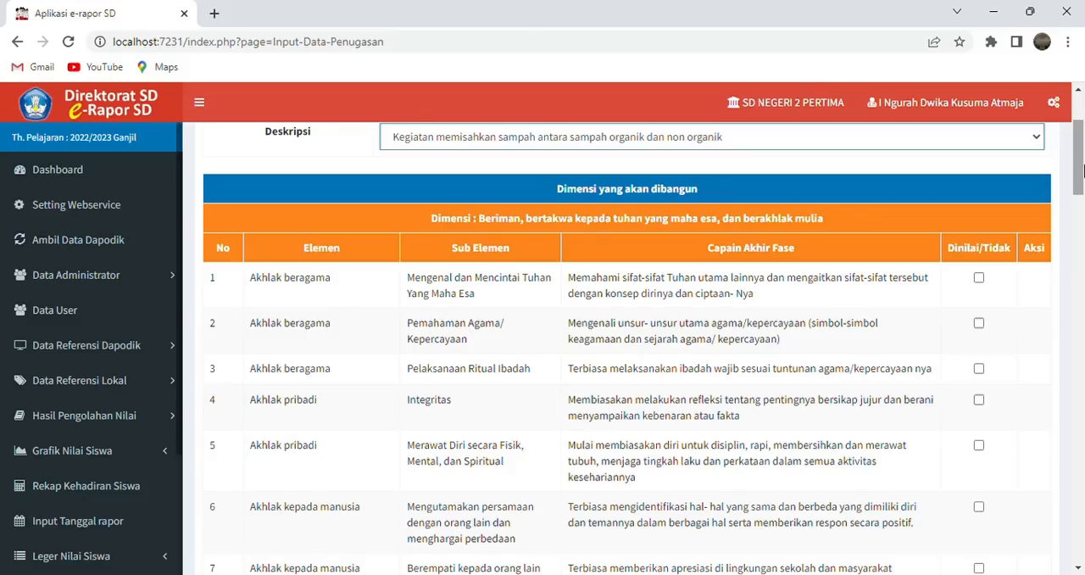
drag(1082, 170, 1082, 185)
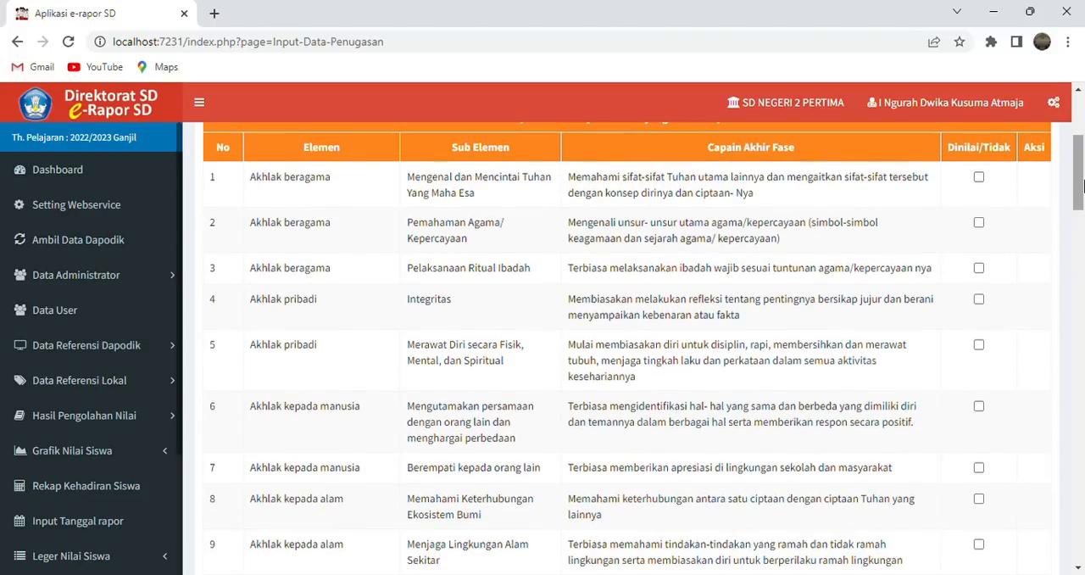
drag(1082, 185, 1082, 207)
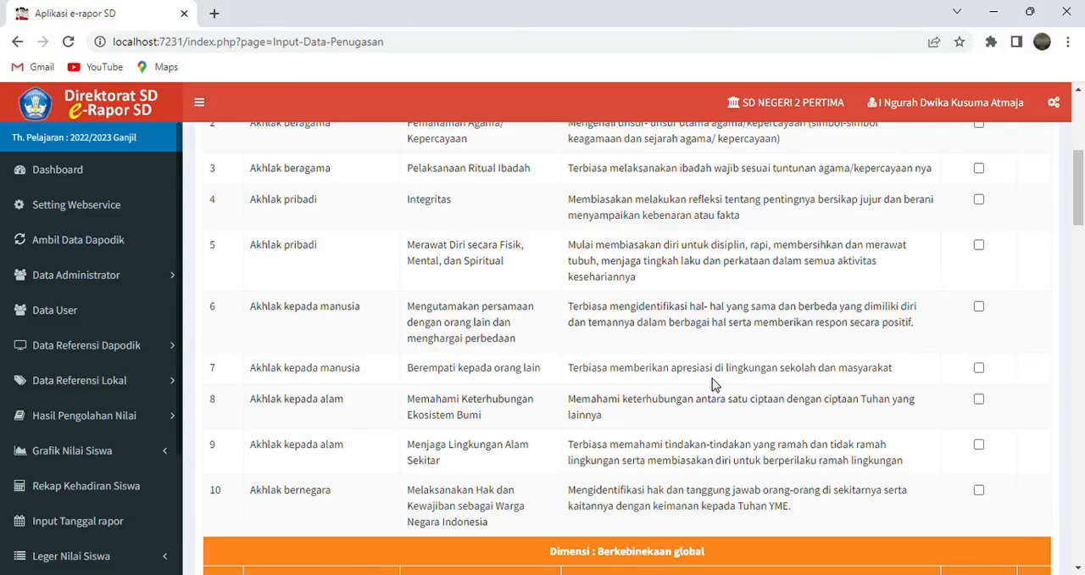
click(979, 368)
click(979, 445)
- Mark Aktif membangun masyarakat yang inklusif, adil, dan berkelanjutan as assessed in the Berkebinekaan global dimension
drag(1078, 212, 1083, 264)
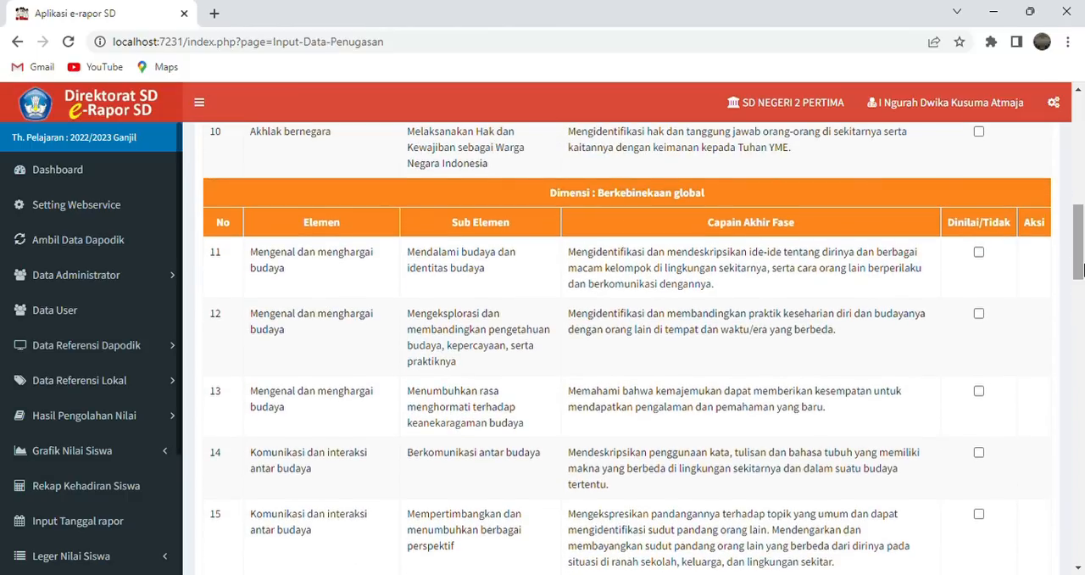
drag(1081, 269, 1079, 298)
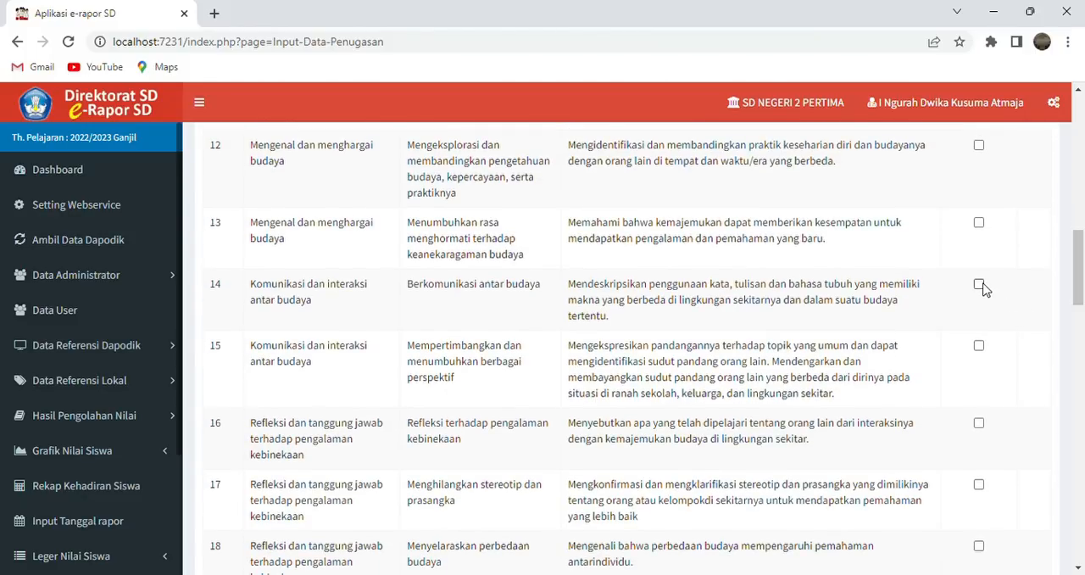
mouse_move(1077, 276)
mouse_down()
mouse_move(1080, 249)
mouse_move(1082, 267)
mouse_up()
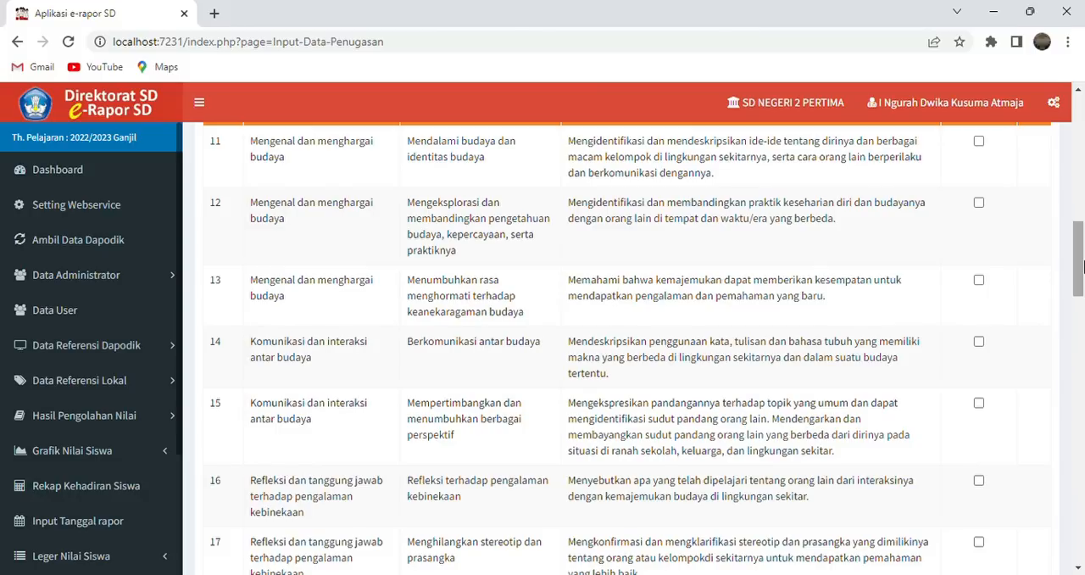
drag(1082, 267, 1082, 312)
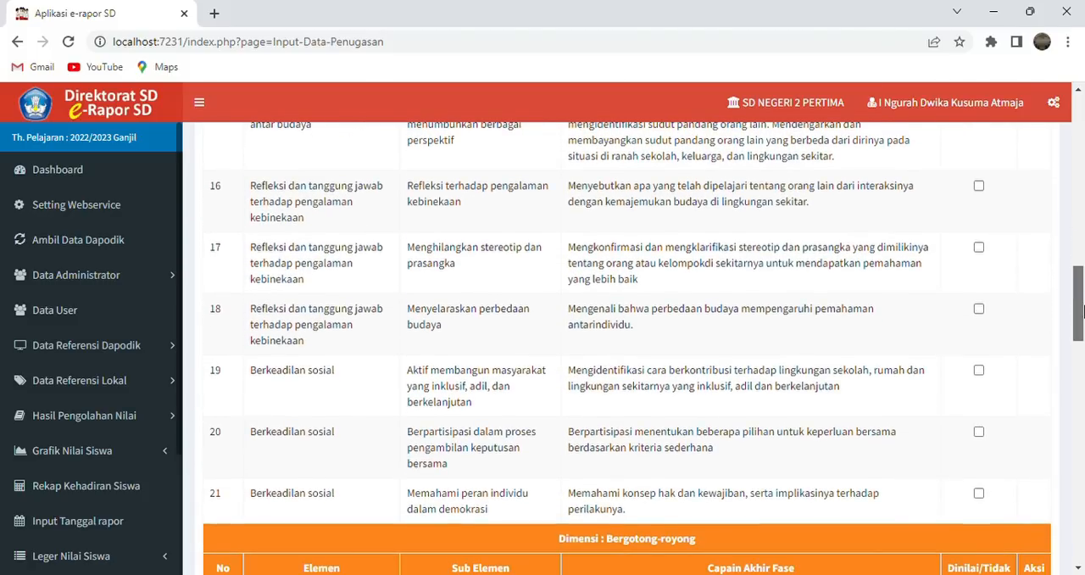
mouse_move(1082, 311)
mouse_down()
mouse_move(1082, 256)
mouse_move(1083, 311)
mouse_up()
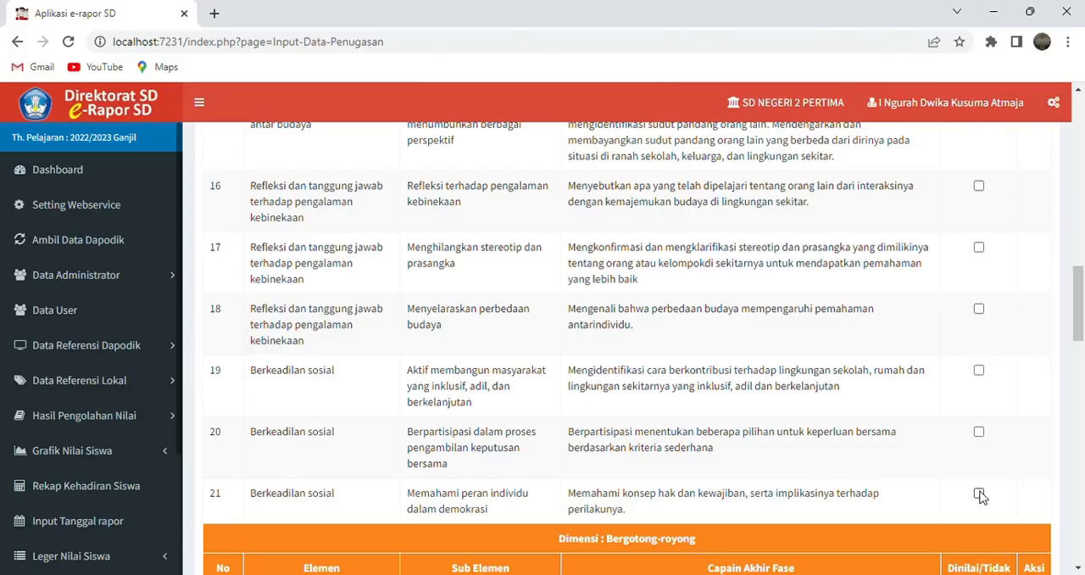
click(978, 373)
- Mark the sub-elements Kerja sama and Koordinasi Sosial as assessed in the Bergotong-royong dimension
drag(1078, 325, 1081, 383)
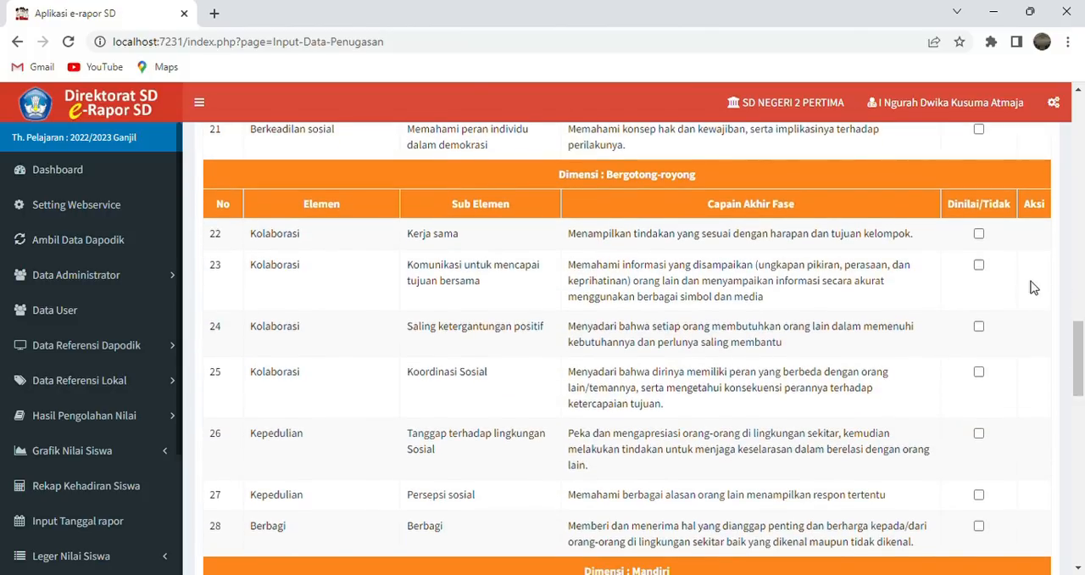
click(979, 235)
drag(1081, 345, 1082, 356)
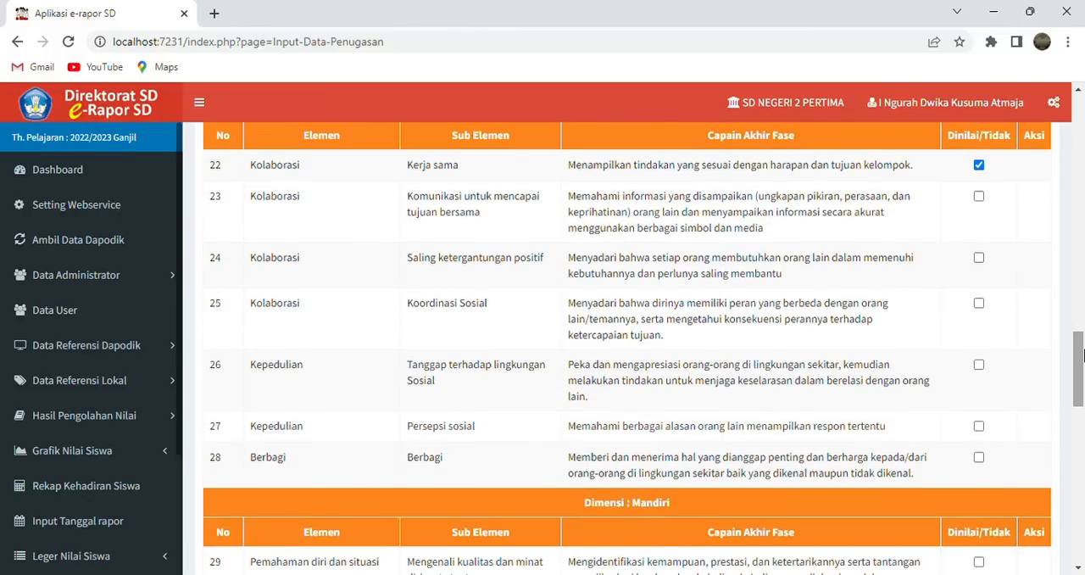
drag(1082, 356, 1083, 359)
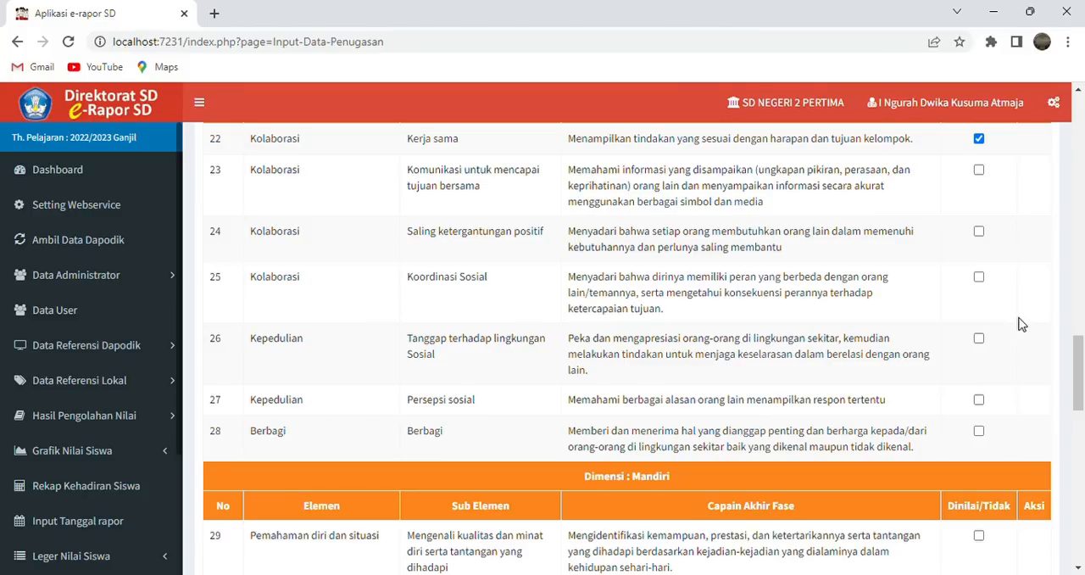
click(979, 278)
- In the Mandiri dimension, mark sub-element 32 on setting learning goals and sub-element 34 on self-control and discipline as assessed
drag(1080, 356, 1081, 361)
drag(1082, 360, 1082, 408)
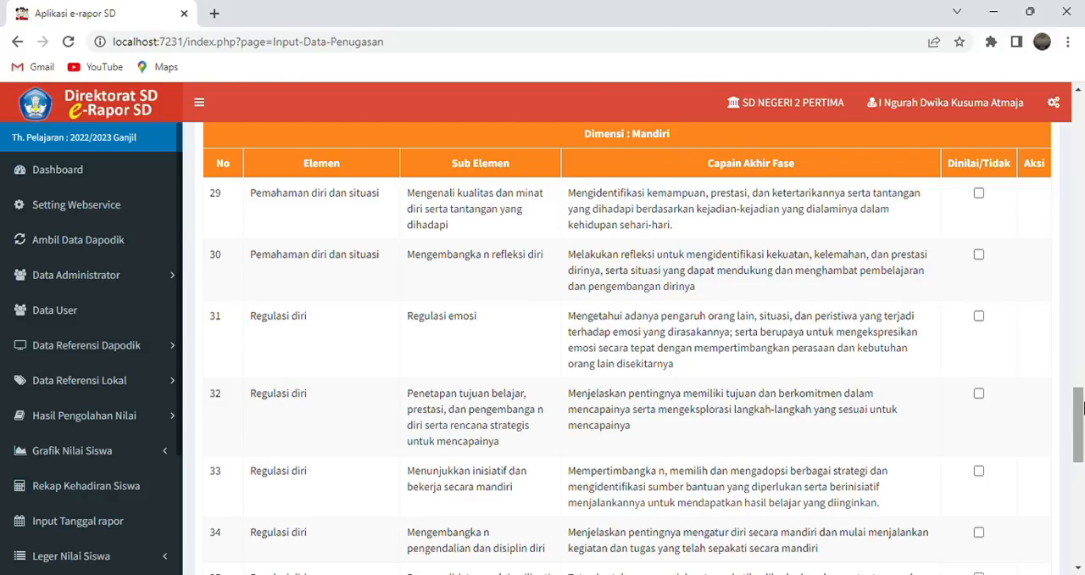
drag(1082, 408, 1082, 426)
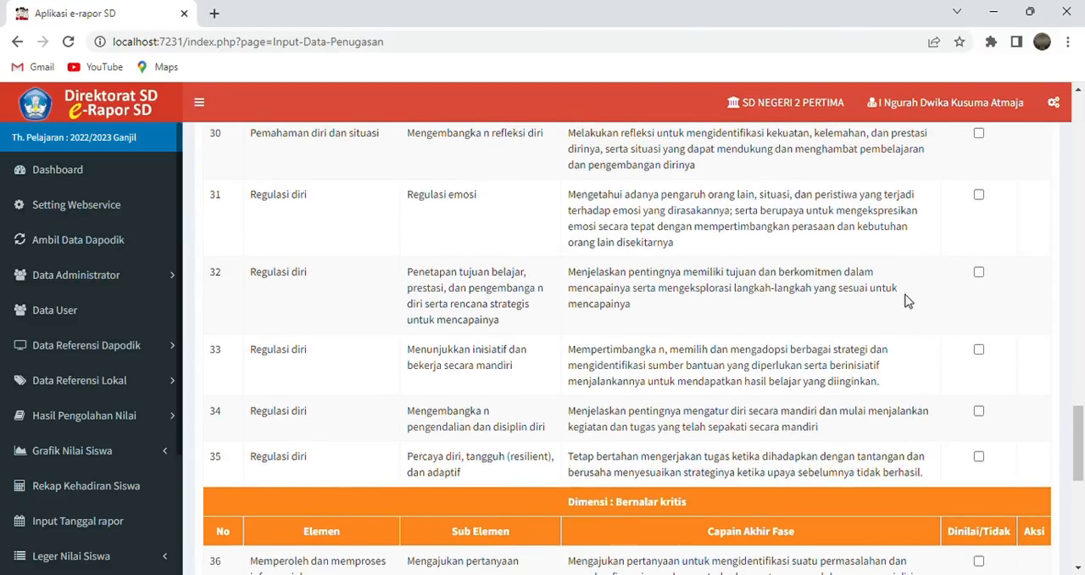
click(978, 274)
click(979, 413)
- Mark Mengajukan pertanyaan under Bernalar kritis and Menghasilkan karya dan tindakan yang orisinal under Kreatif as assessed
scroll(1080, 449, down, 2)
drag(1082, 457, 1082, 485)
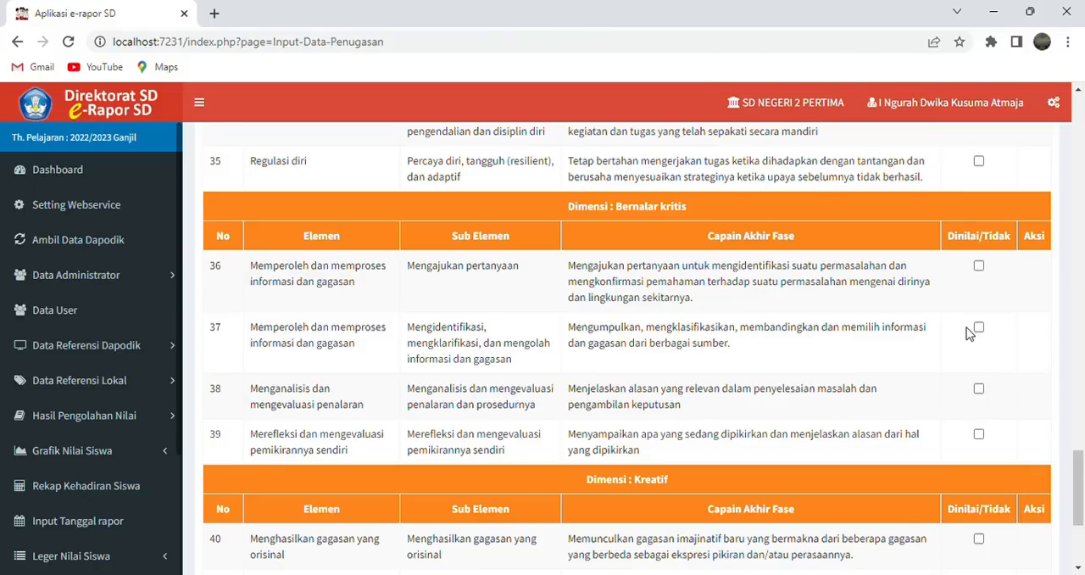
click(979, 265)
click(1081, 445)
drag(1081, 445, 1083, 545)
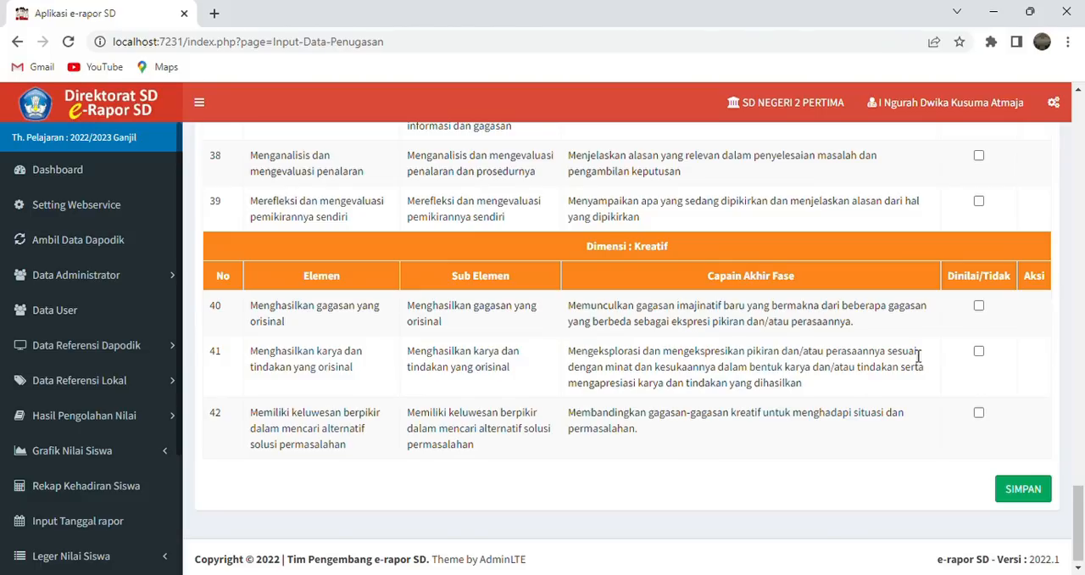
click(979, 353)
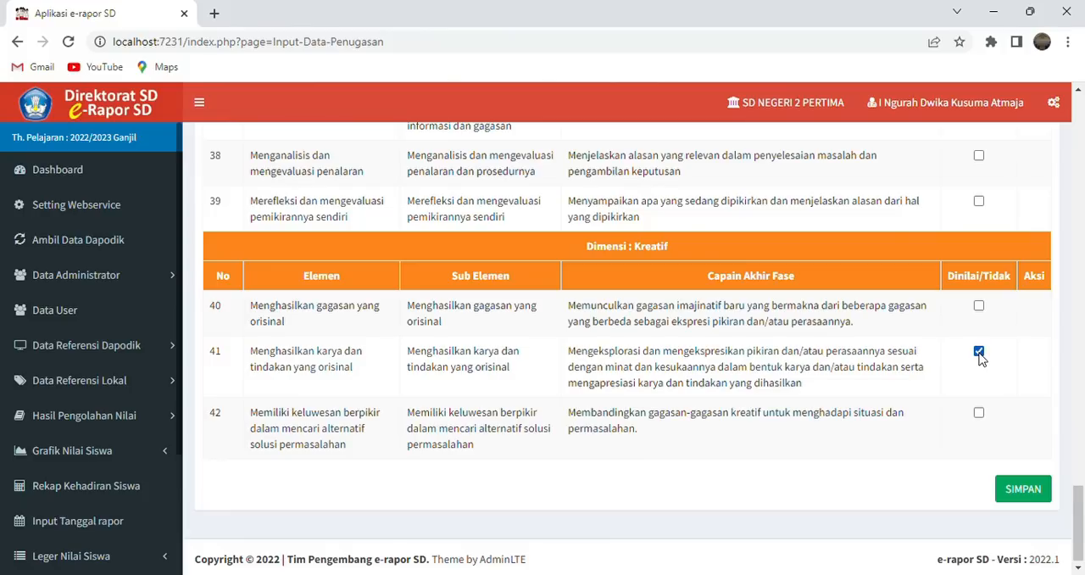
- Save the kelas 4 project assignment and review the saved sub-elements in the assignment list
click(1023, 489)
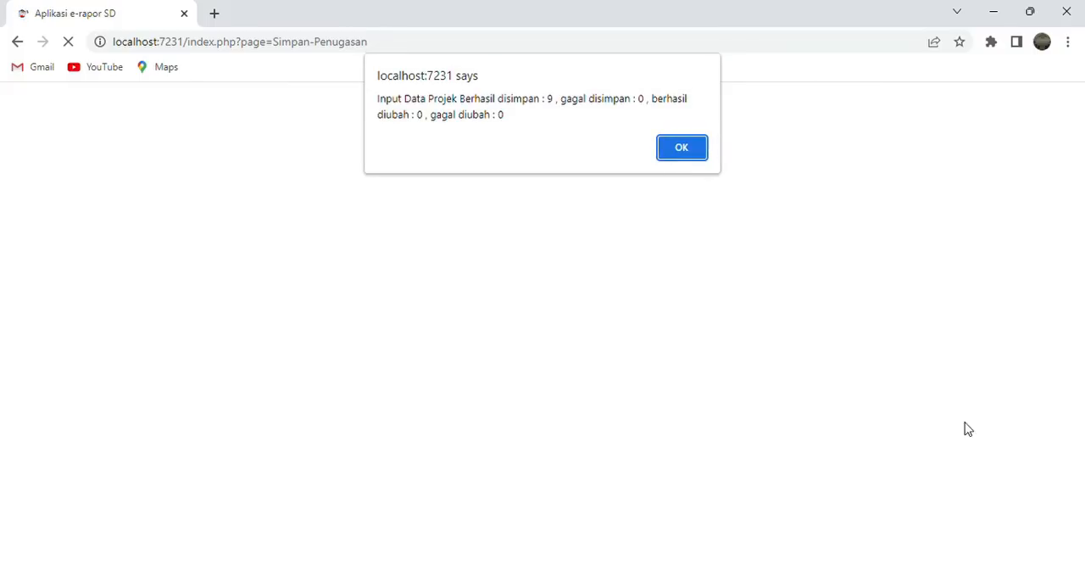
click(694, 150)
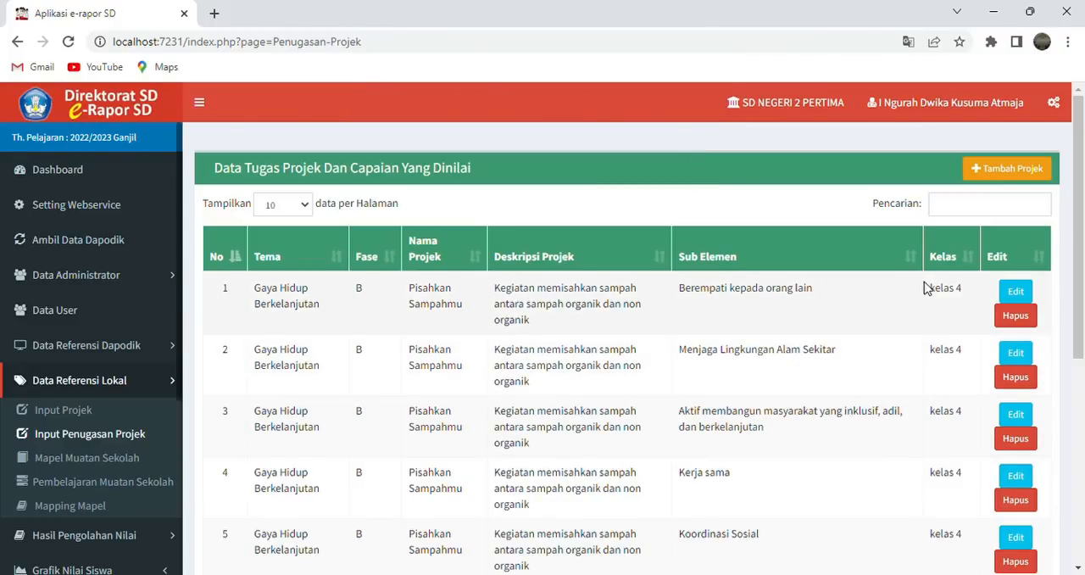
mouse_move(1082, 234)
mouse_down()
mouse_move(1082, 409)
mouse_move(1082, 254)
mouse_up()
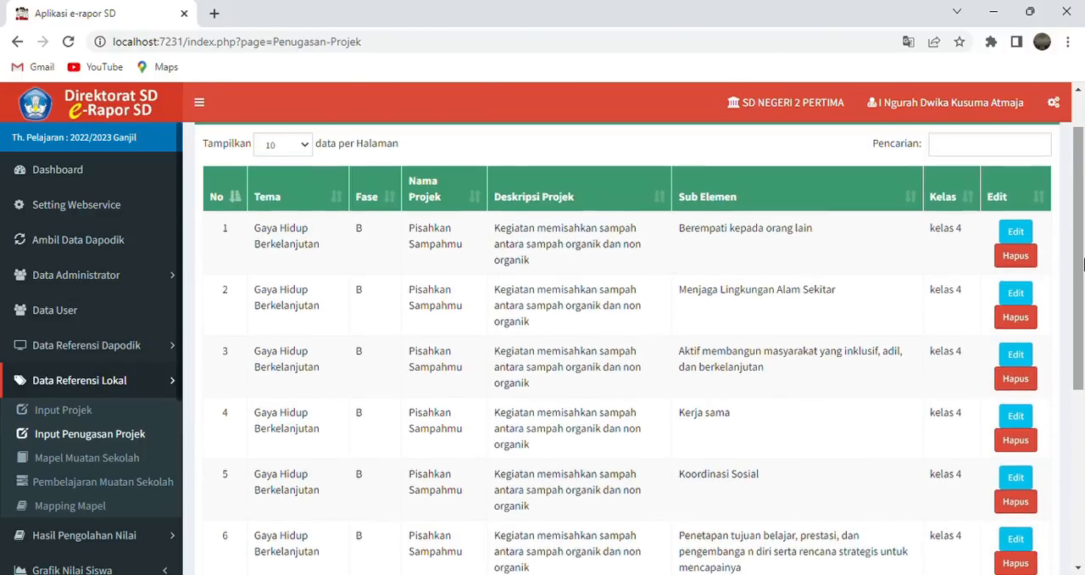
- Look over the Mapel Muatan Sekolah list and its blank form for adding a subject, leaving without adding one
click(111, 462)
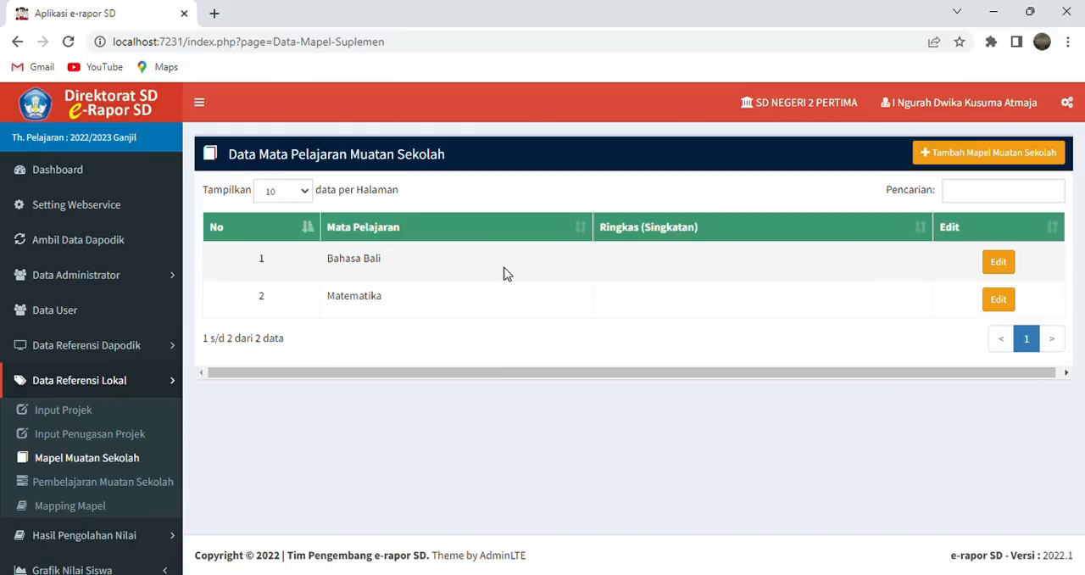
click(974, 156)
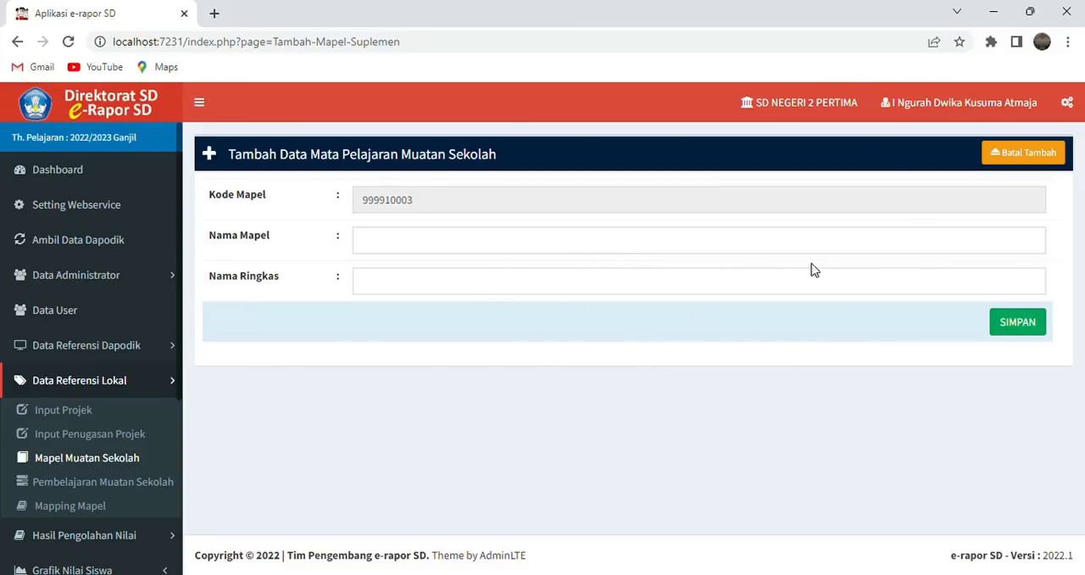
click(1027, 156)
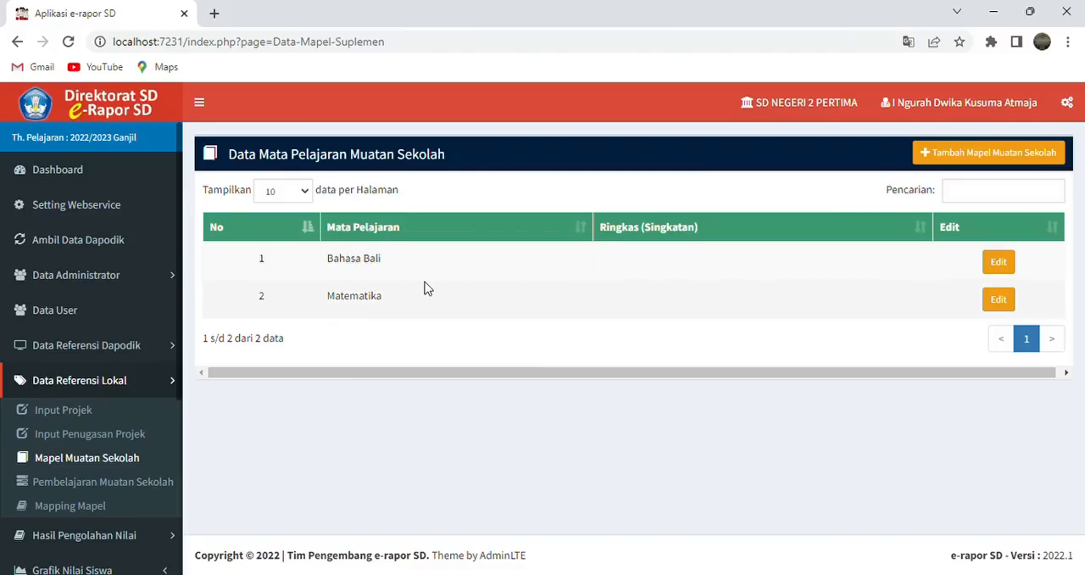
- Add a Pembelajaran Muatan Sekolah entry for Bahasa Bali in kelas 4, choose its subject teacher, and save it
click(160, 483)
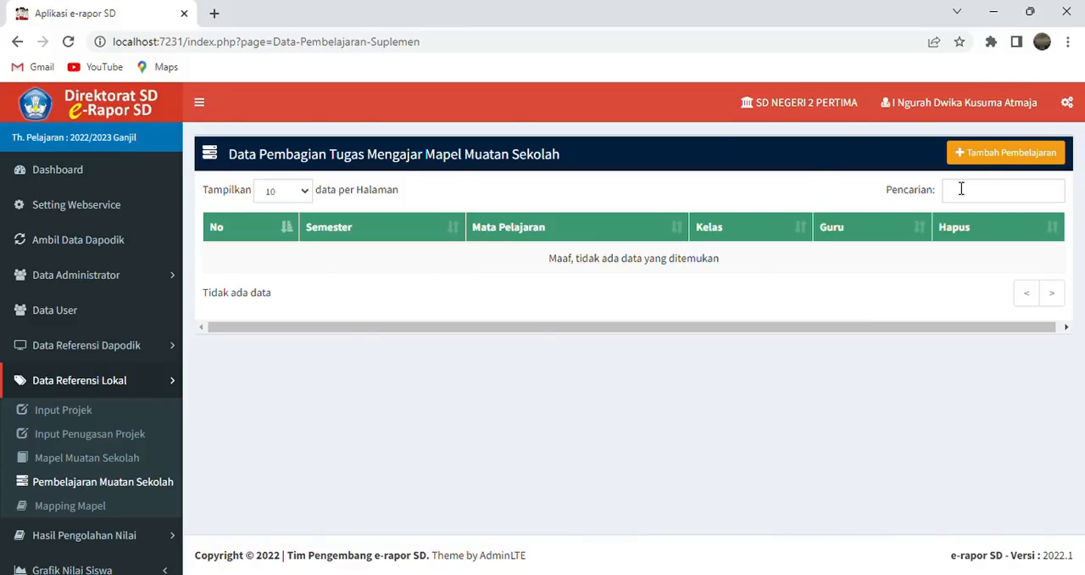
click(1007, 155)
click(932, 246)
click(877, 289)
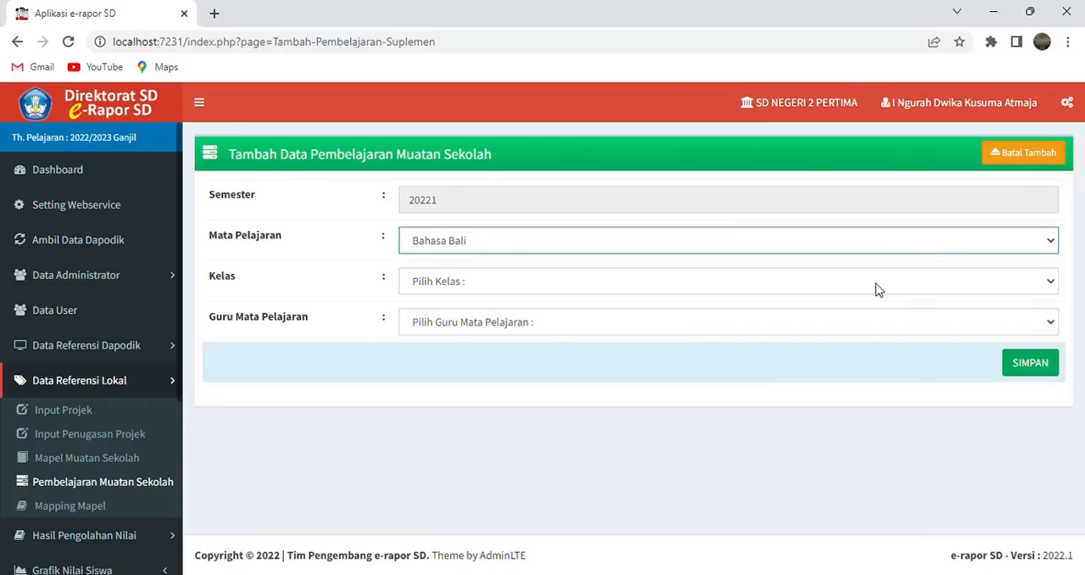
click(862, 281)
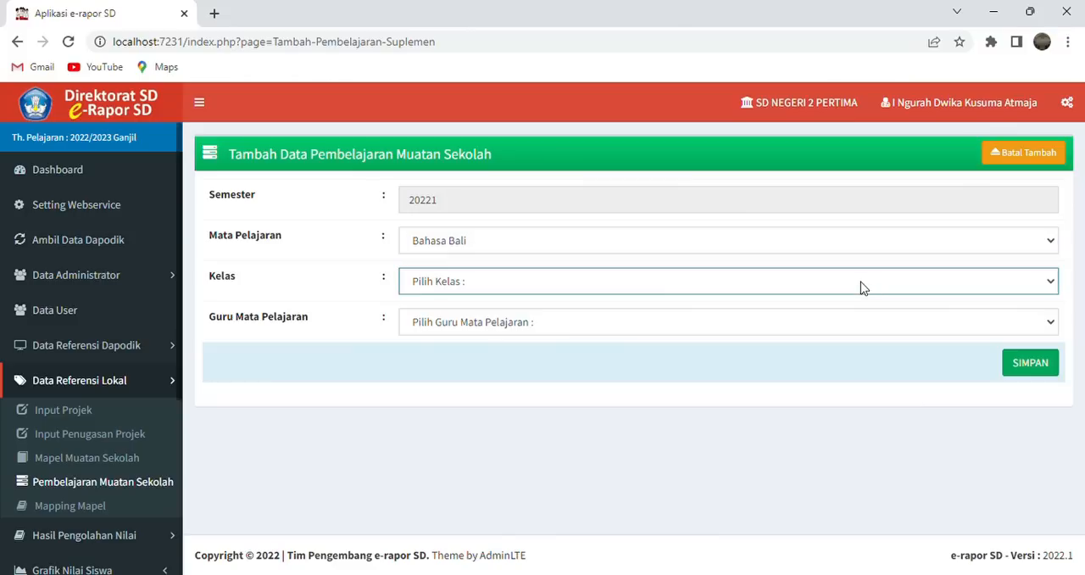
click(787, 372)
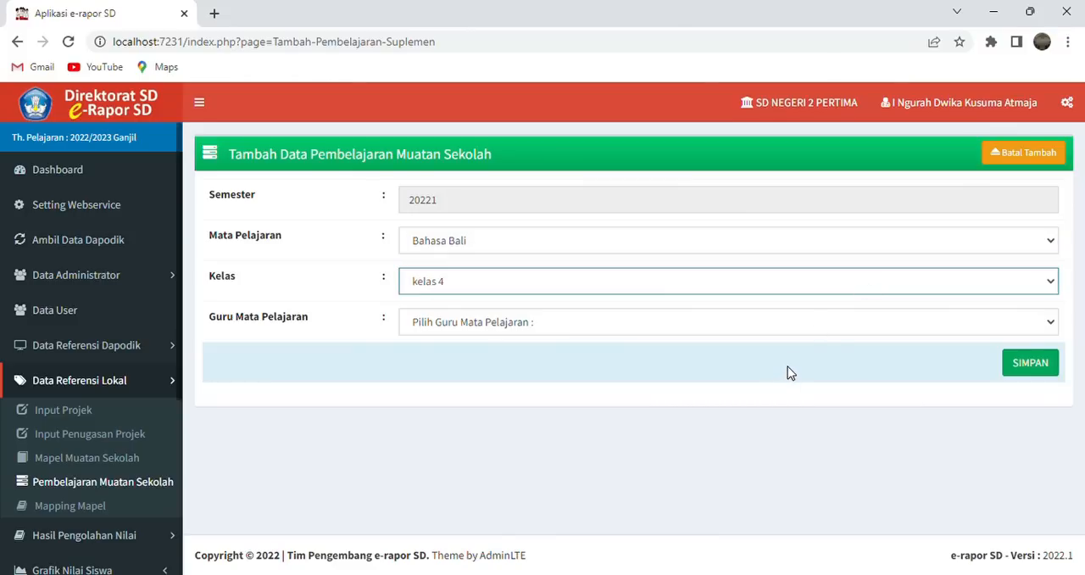
click(851, 329)
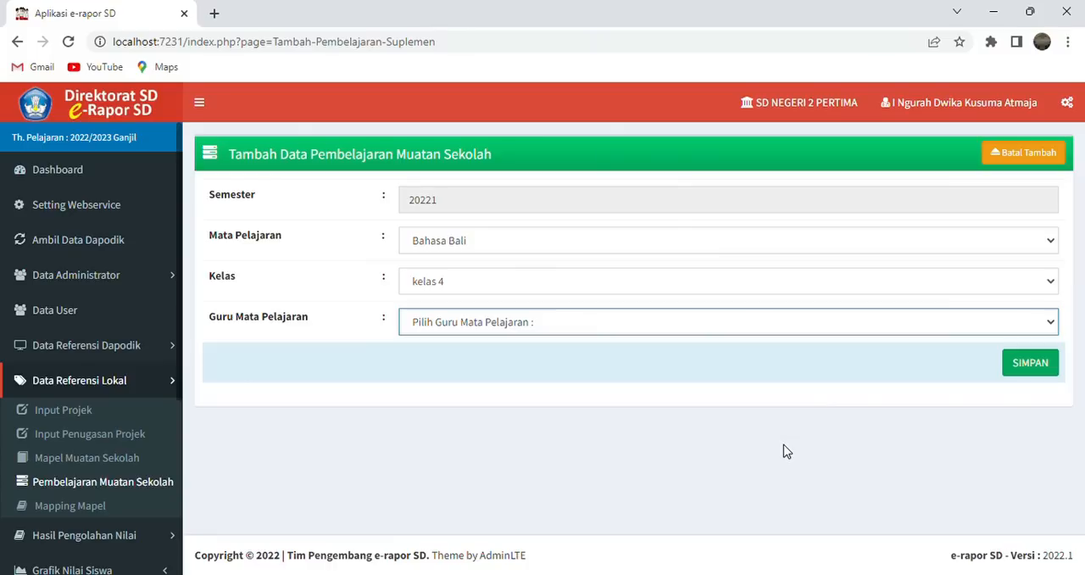
key(Down)
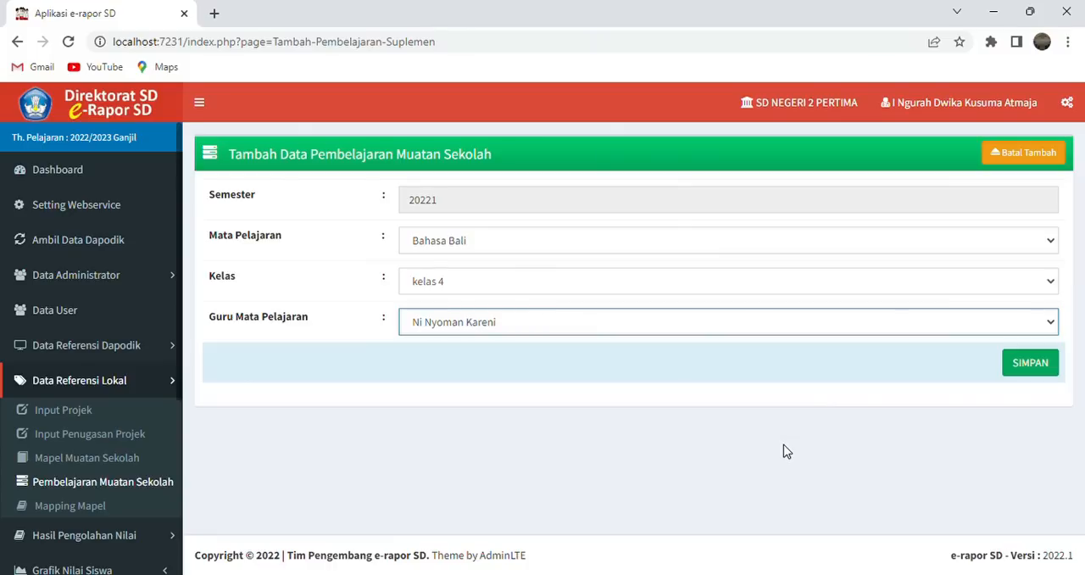
click(1039, 369)
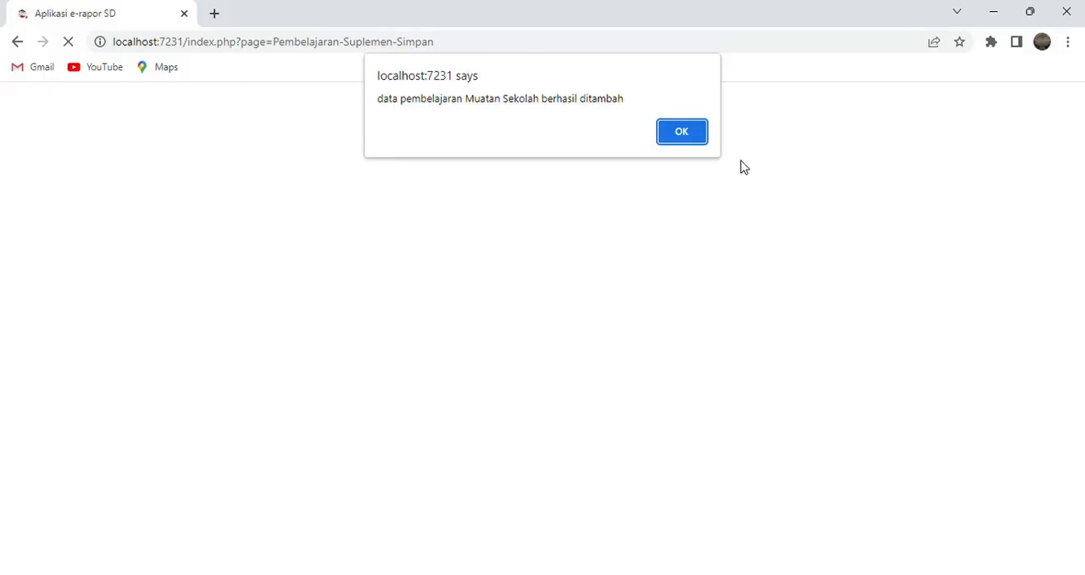
click(700, 139)
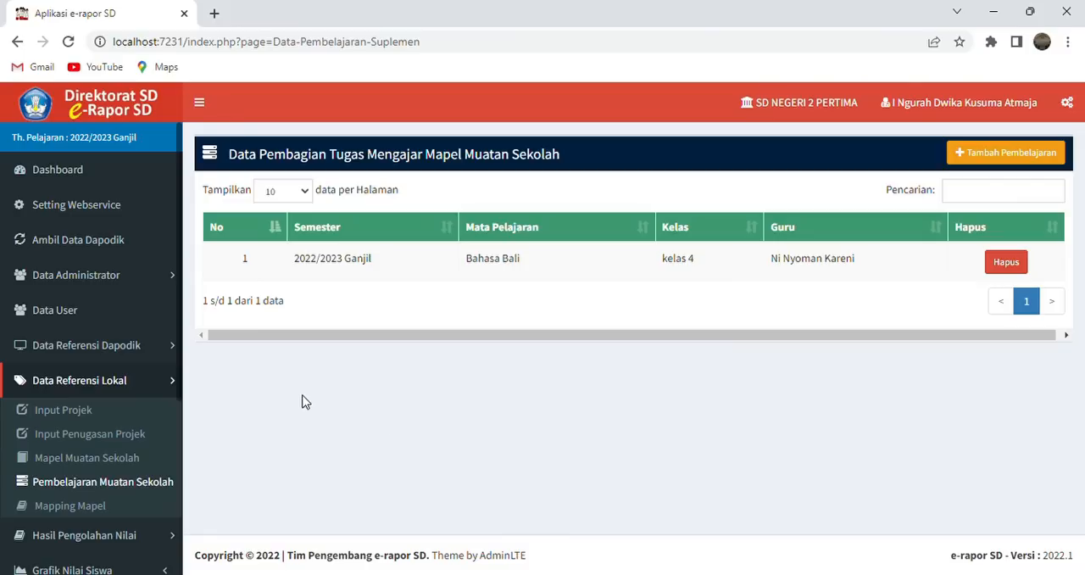
- Show the subject mapping for Kurikulum SD Merdeka and check the report order numbers of the first three subjects
click(100, 507)
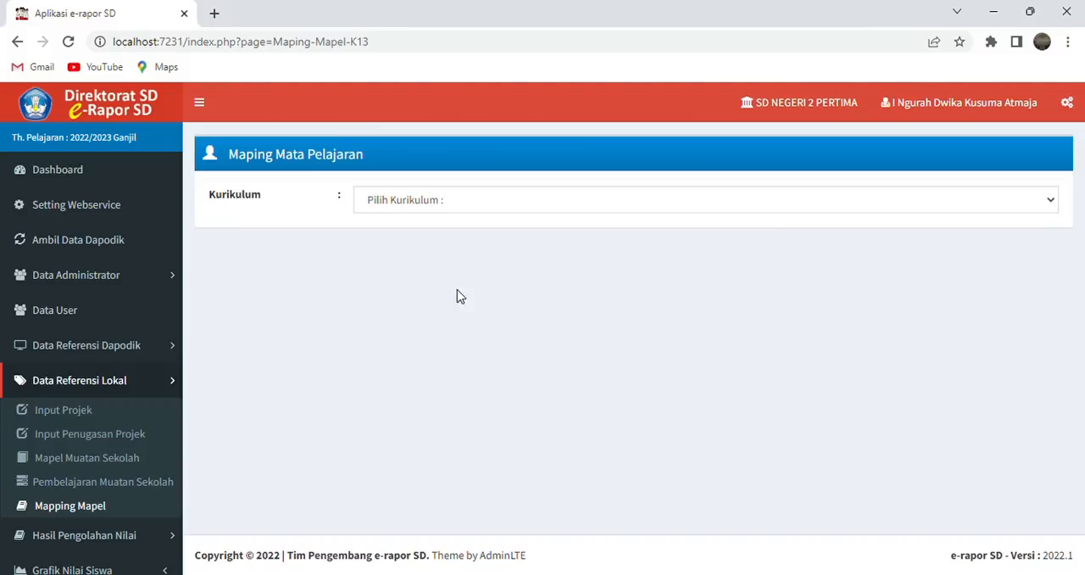
click(685, 212)
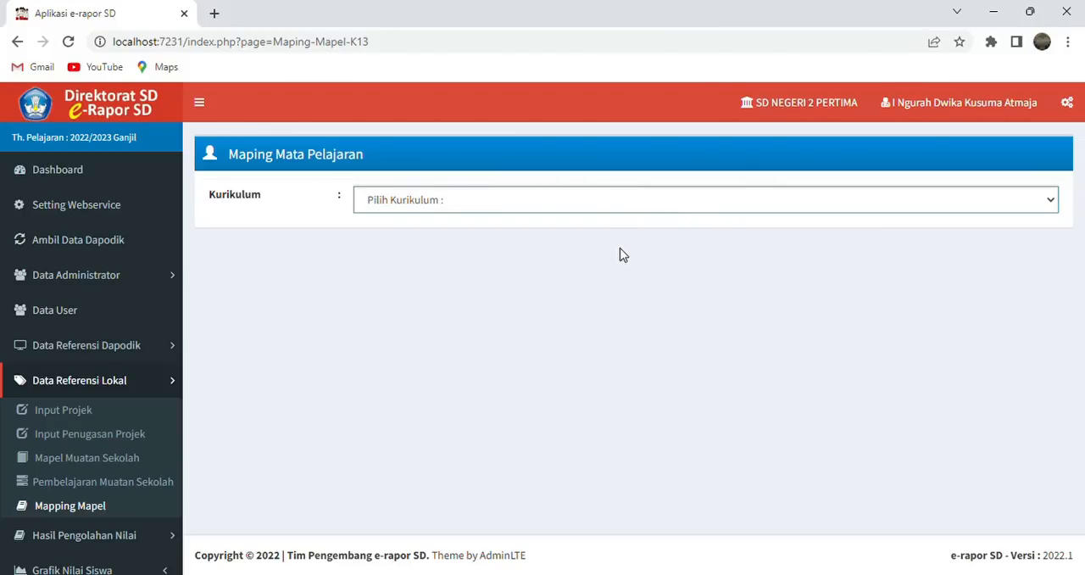
key(Down)
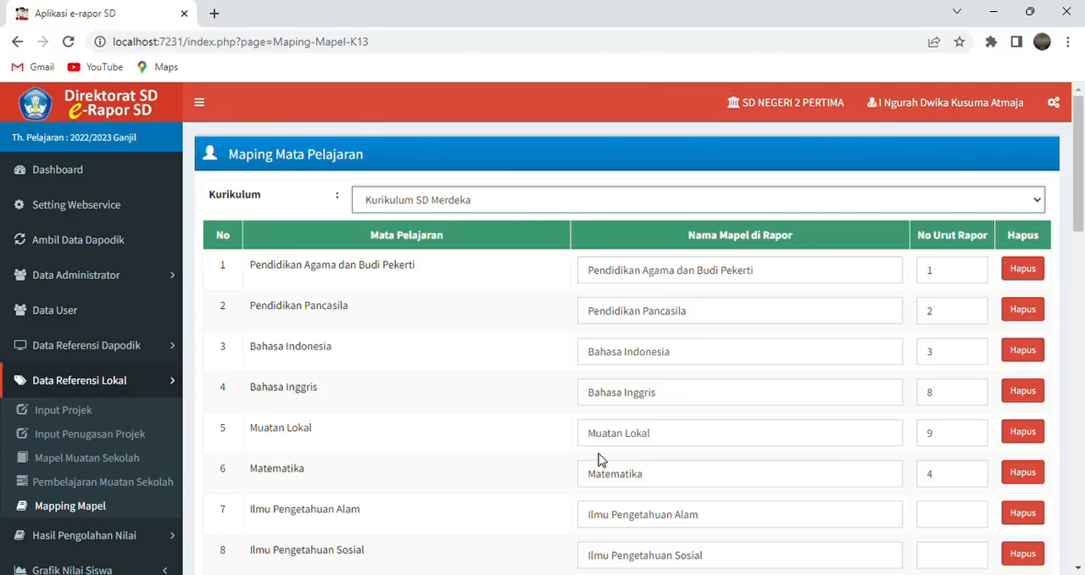
drag(1079, 217, 1081, 222)
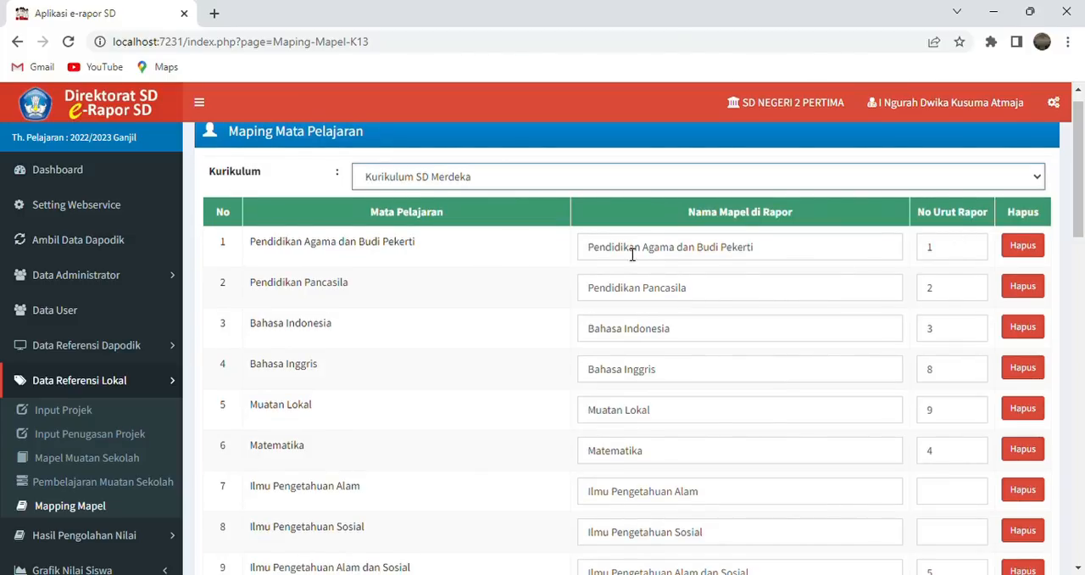
click(962, 247)
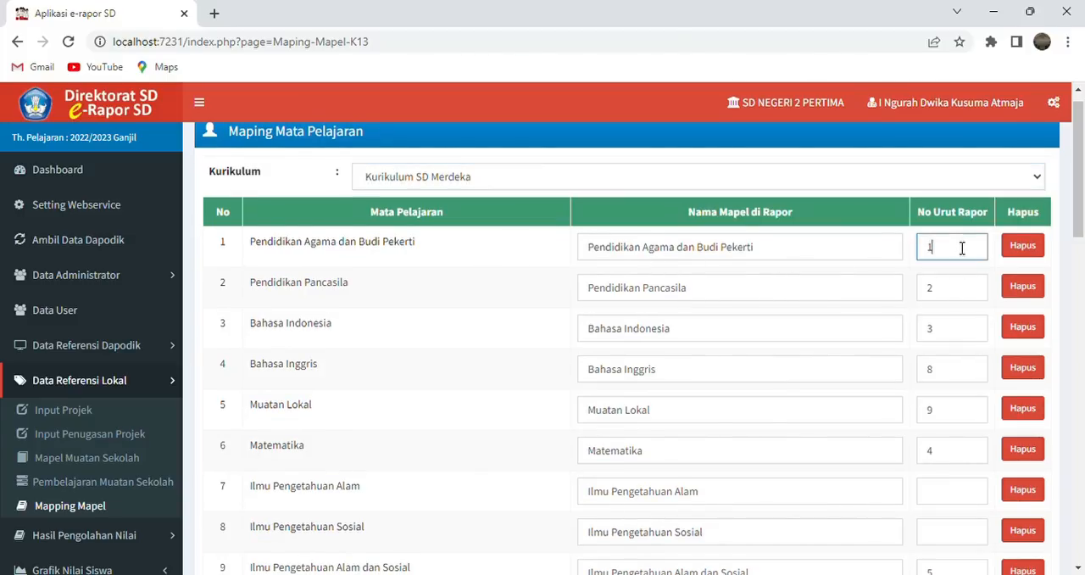
click(964, 292)
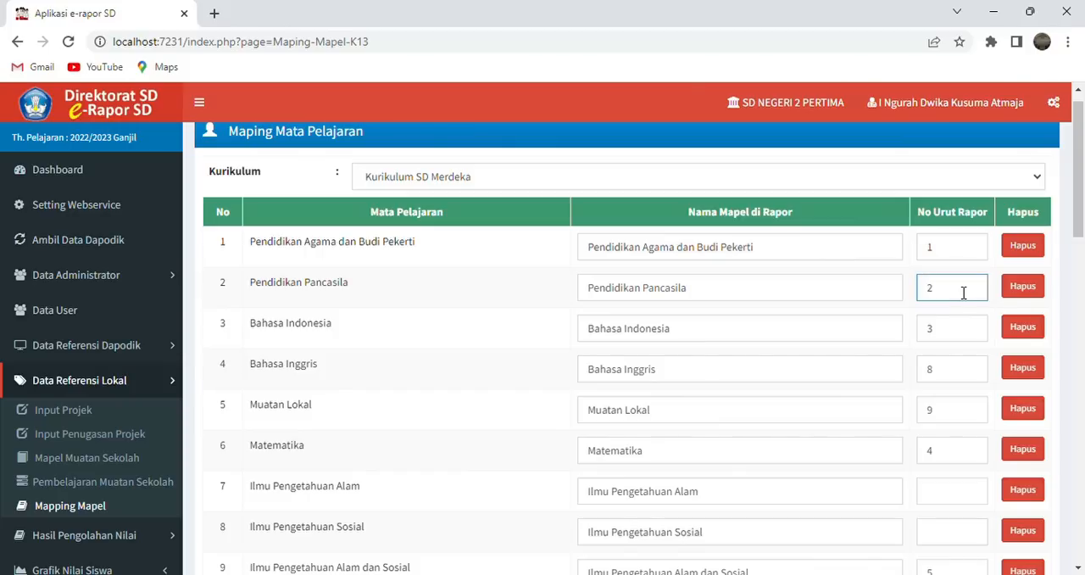
click(959, 337)
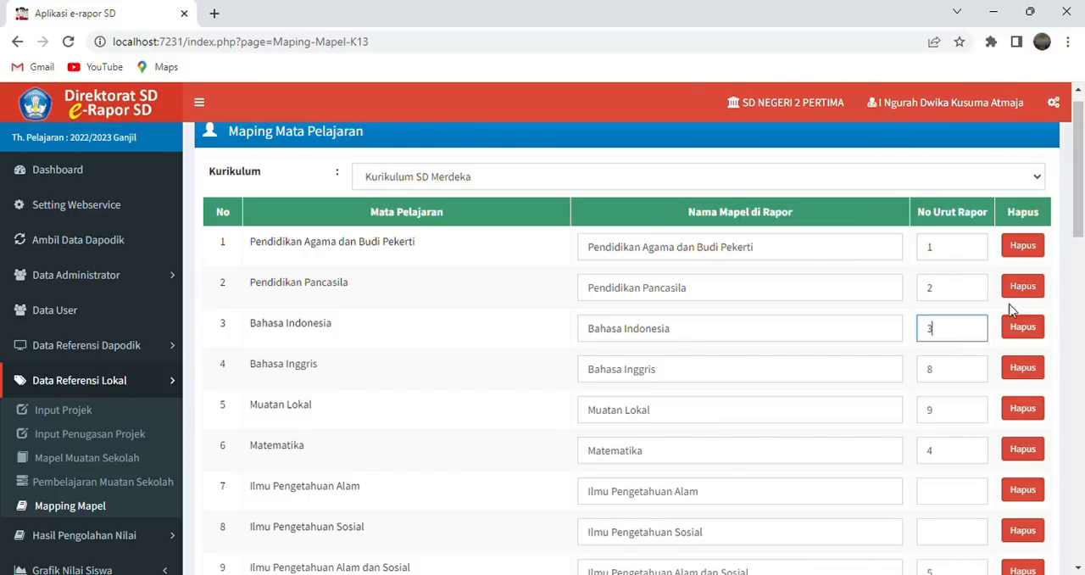
- Clear the report order number of the Seni Budaya subject in row 11
drag(1078, 224, 1078, 257)
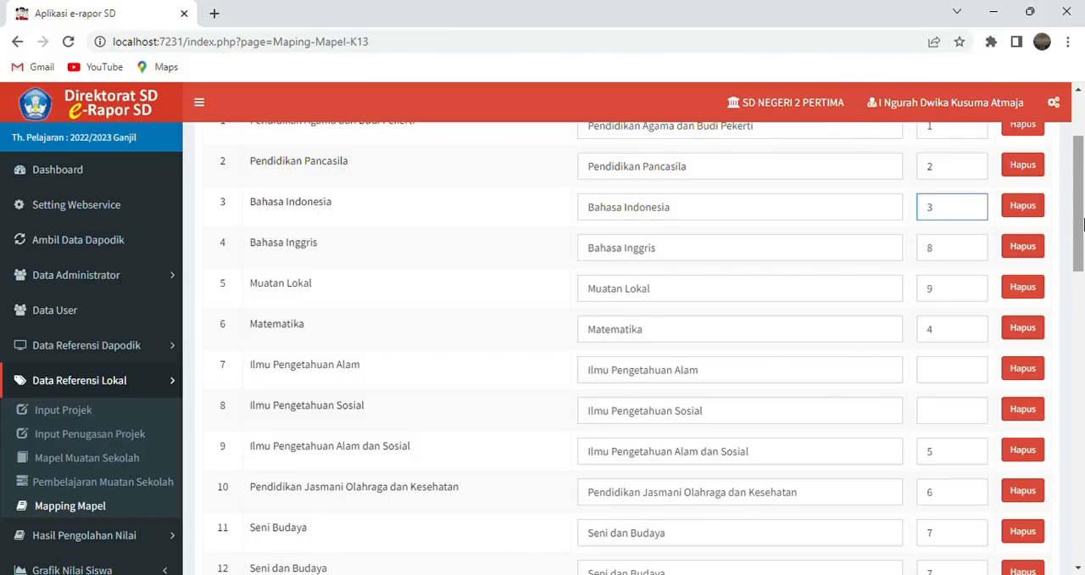
drag(1083, 222, 1083, 255)
click(956, 435)
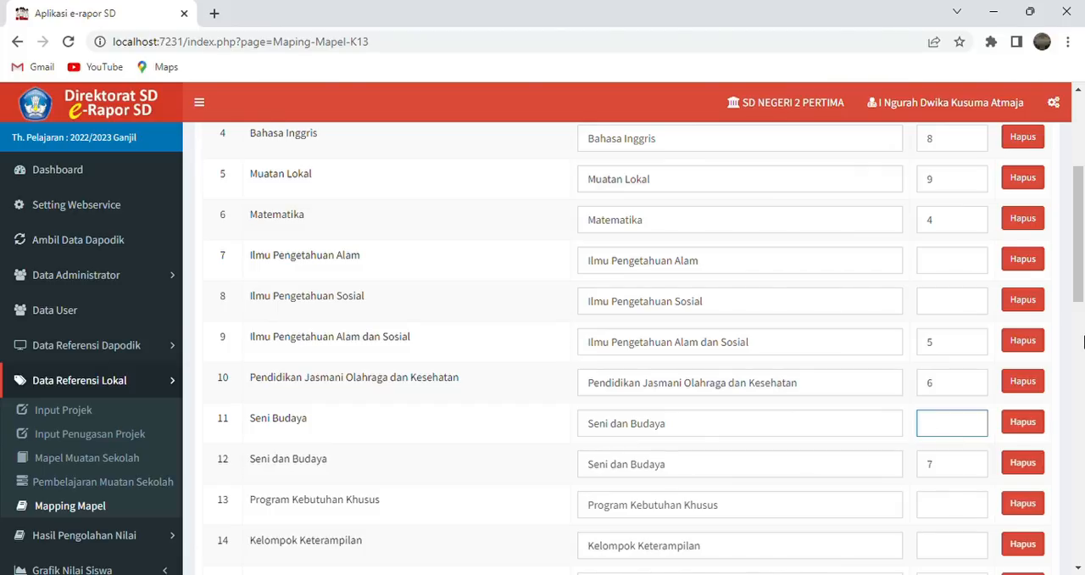
- Check the remaining subjects and report order numbers through row 34 of the mapping list, and save the subject mapping
drag(1083, 272, 1083, 326)
click(981, 309)
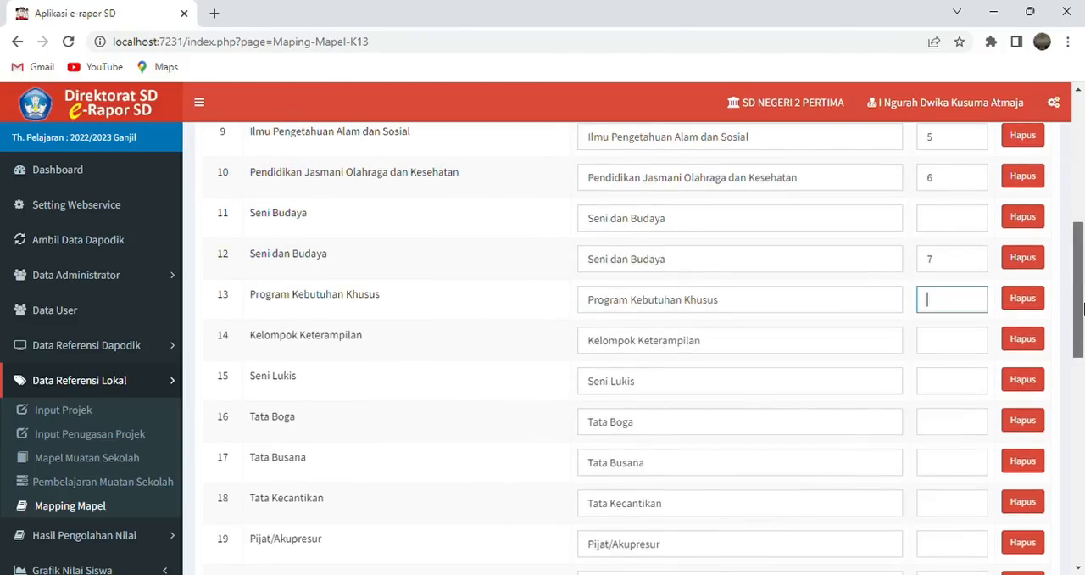
drag(1082, 307, 1083, 405)
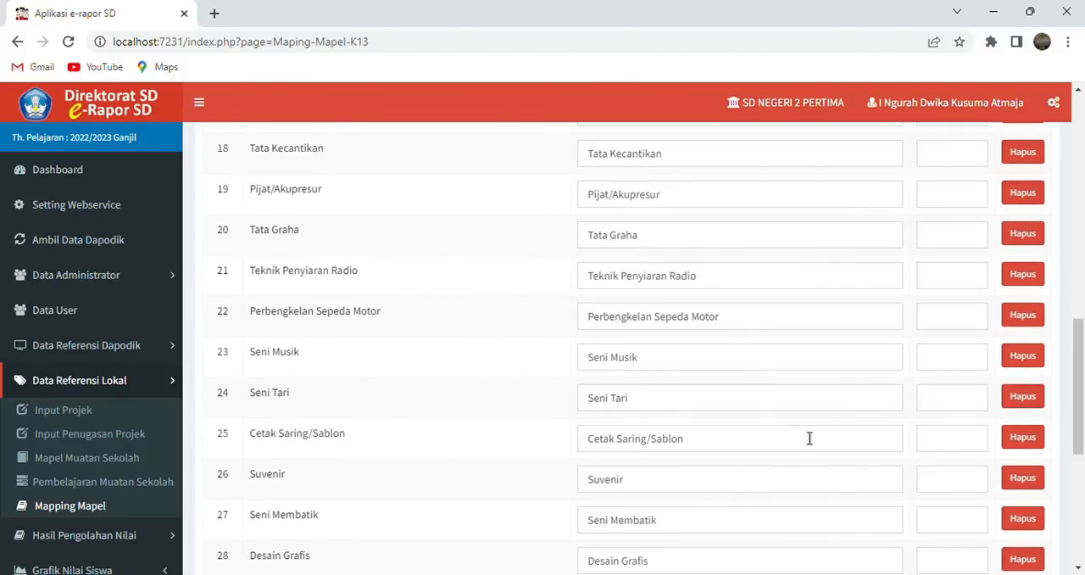
drag(1082, 412, 1082, 530)
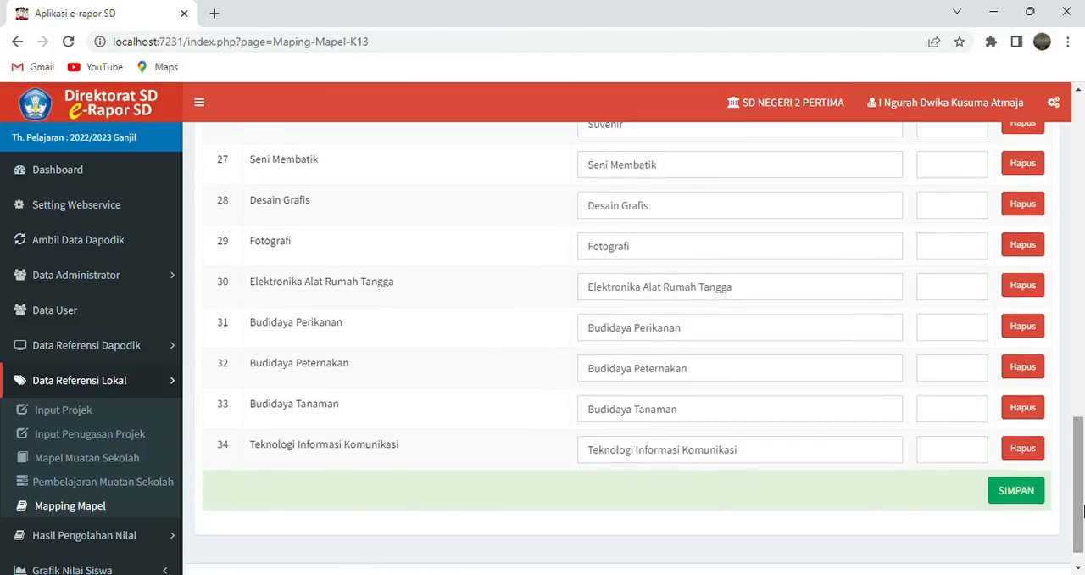
drag(1082, 440, 1083, 386)
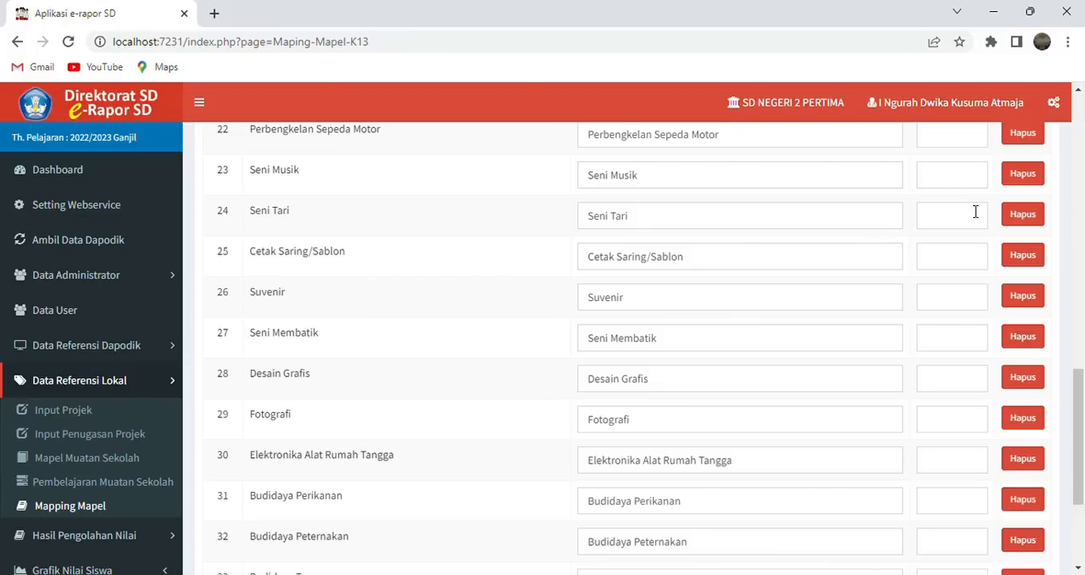
drag(1078, 392, 1083, 446)
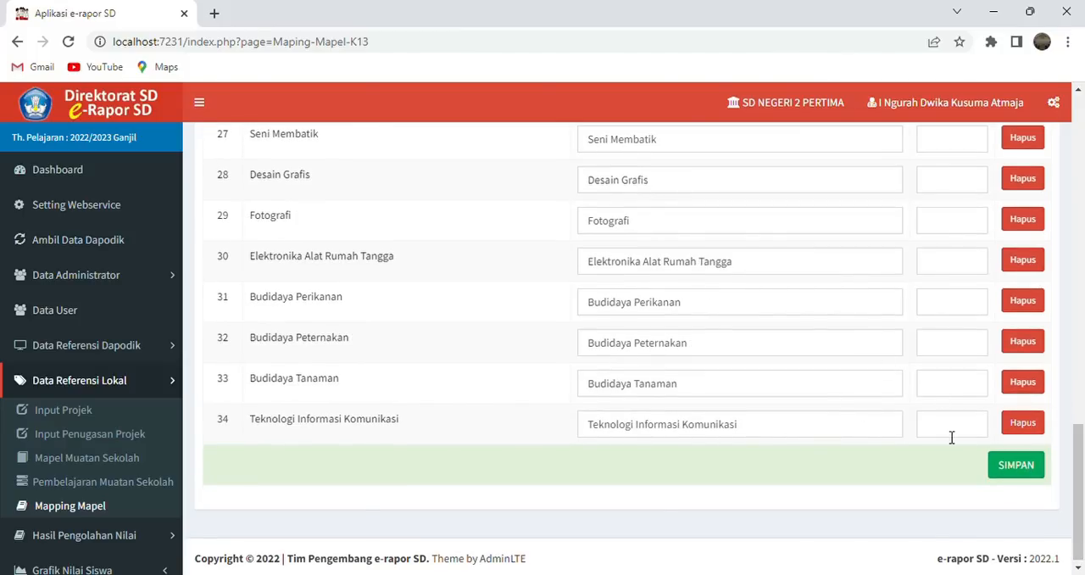
mouse_move(1080, 496)
mouse_down()
mouse_move(1082, 292)
mouse_move(1081, 501)
mouse_up()
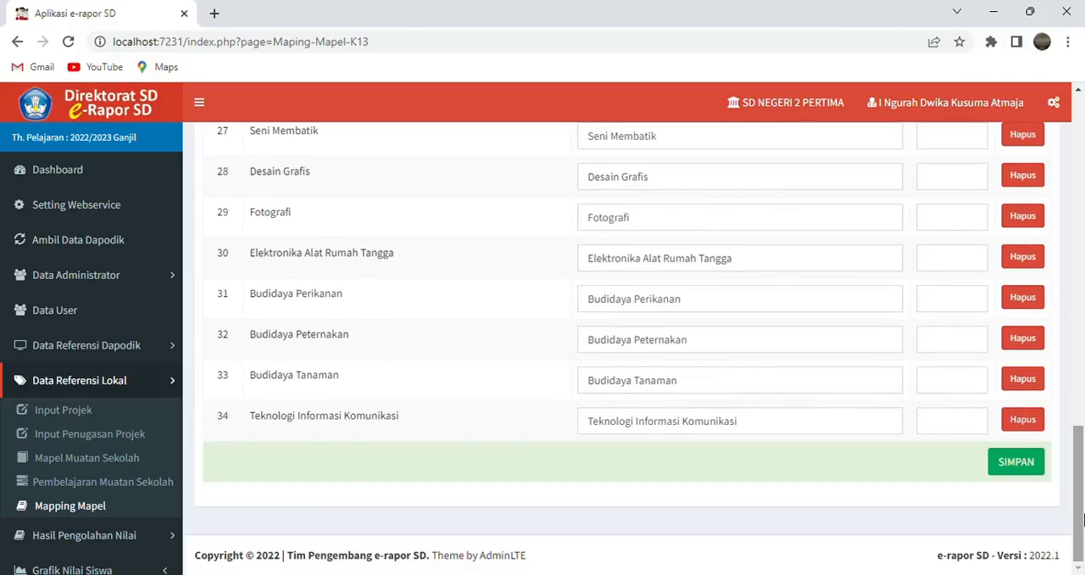
click(1016, 462)
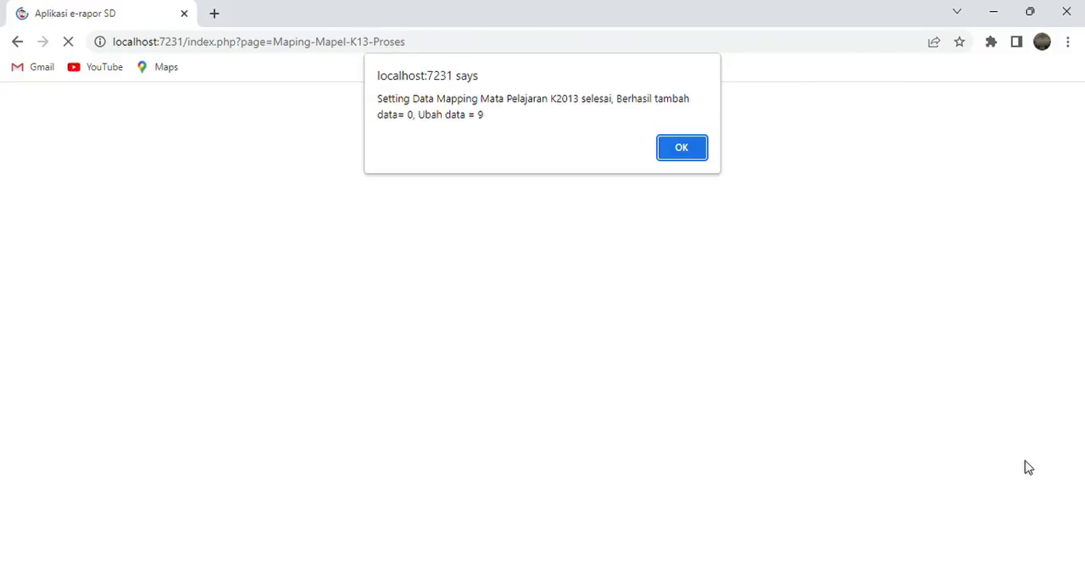
click(673, 149)
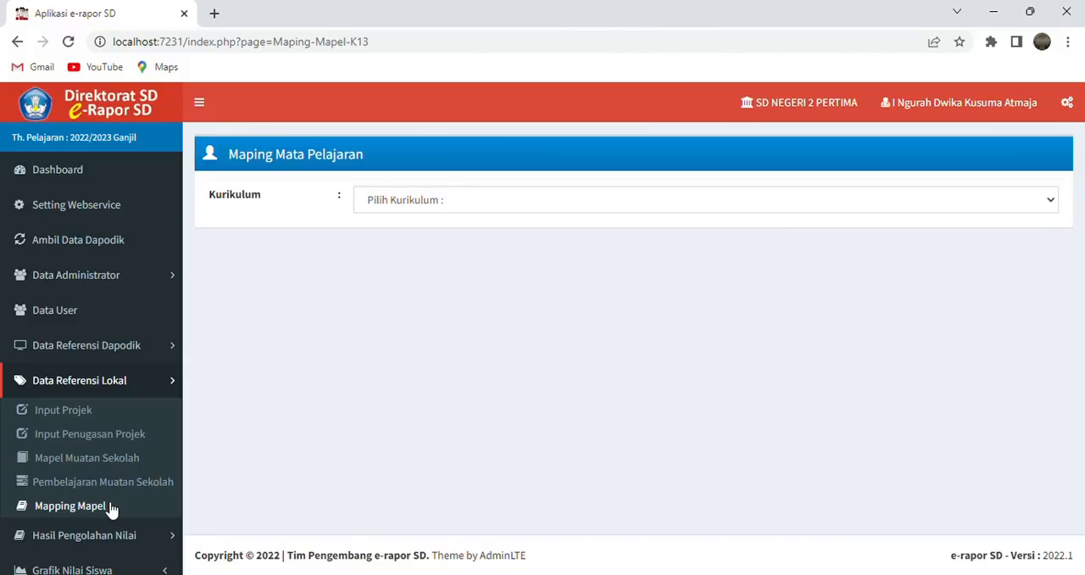
- Log out of the administrator account and sign in with the teacher's username and account password
click(938, 110)
click(932, 168)
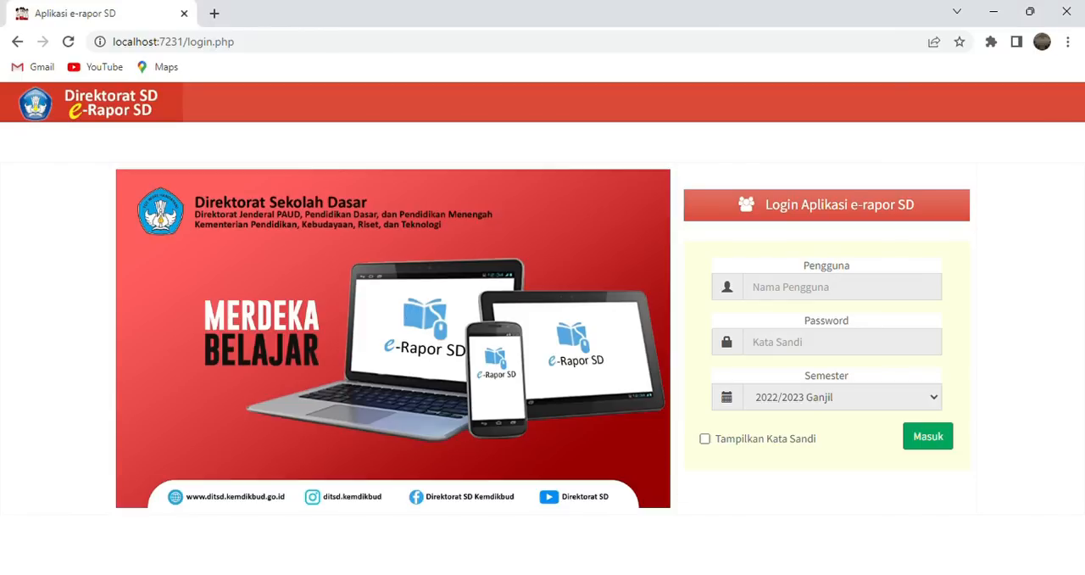
click(799, 303)
key(ctrl+v)
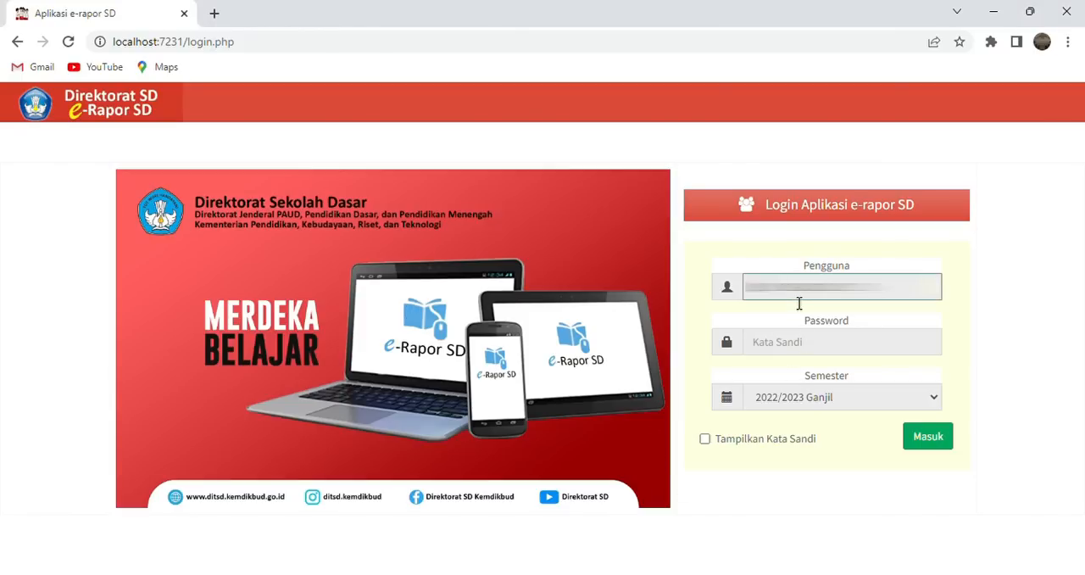
click(806, 344)
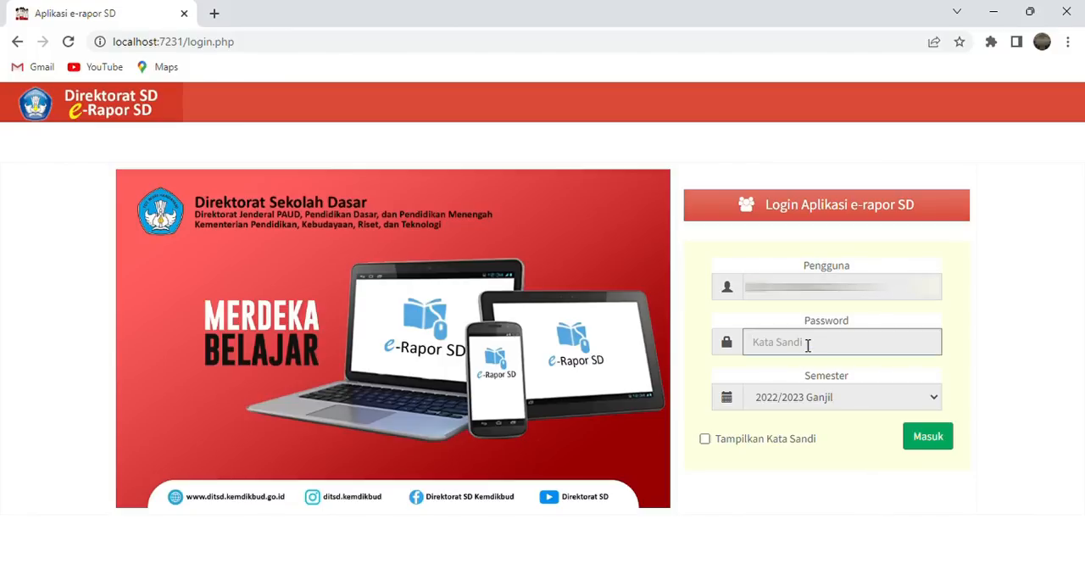
text(12)
click(940, 439)
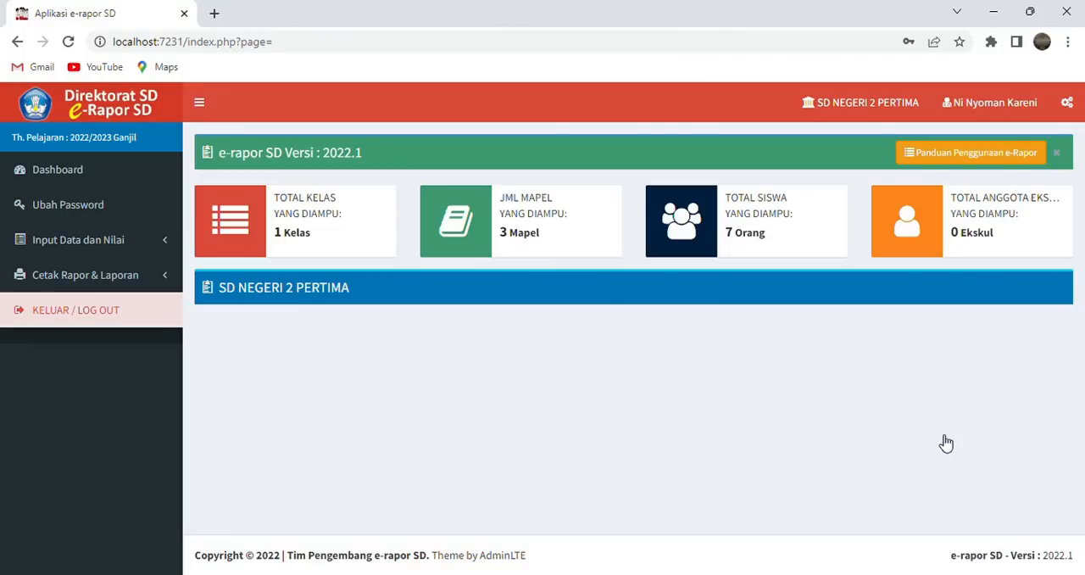
- Set the teacher account's access level to Guru Mapel and confirm the access change
click(173, 247)
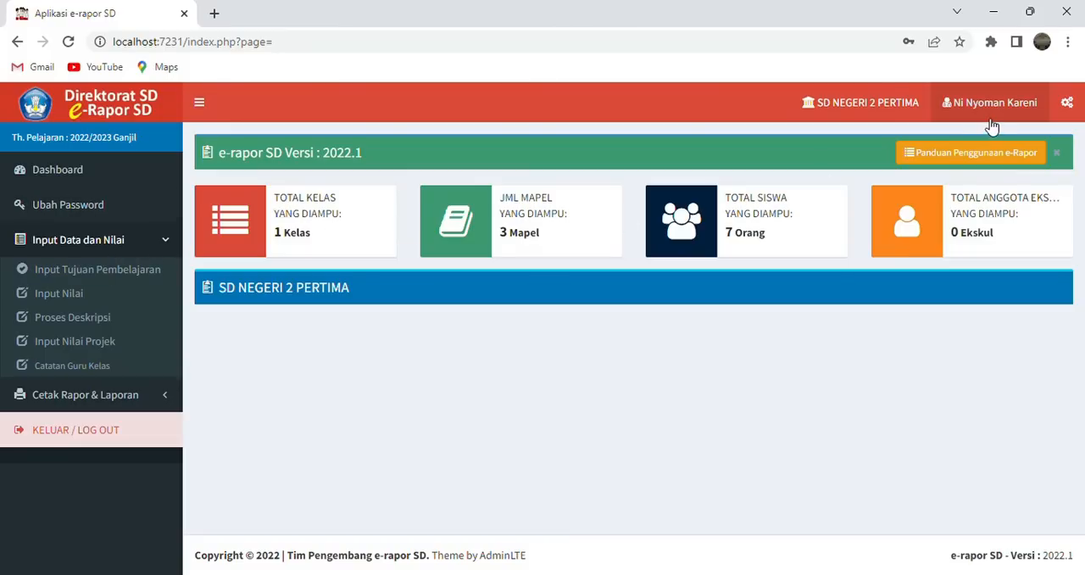
click(991, 122)
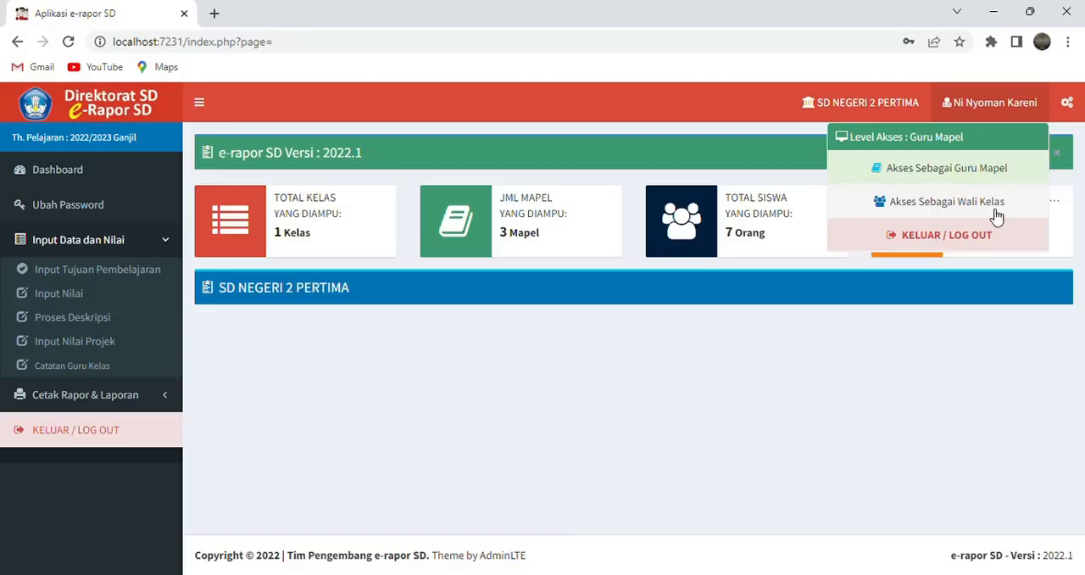
click(917, 173)
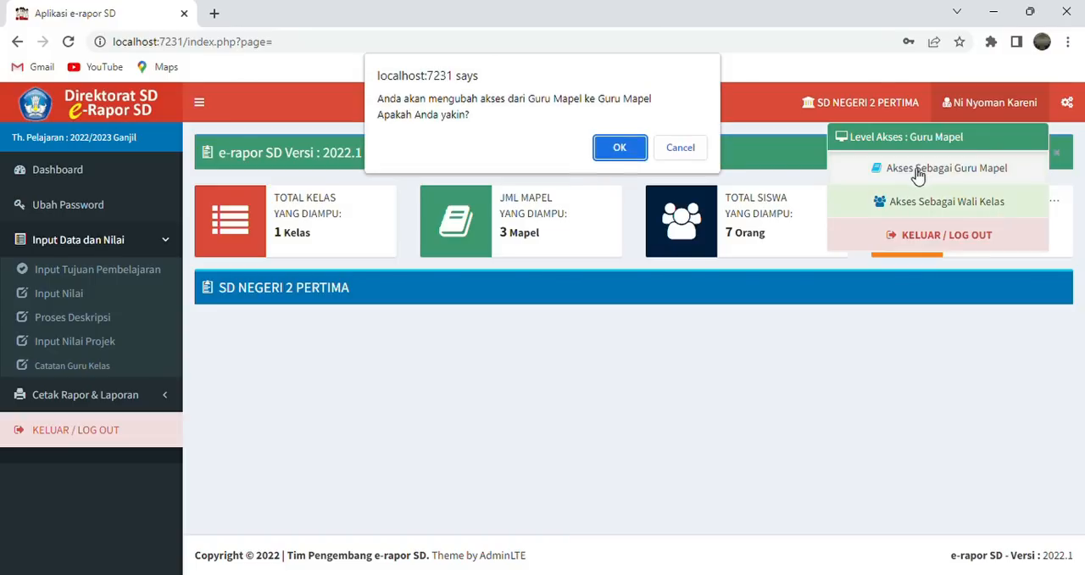
click(619, 153)
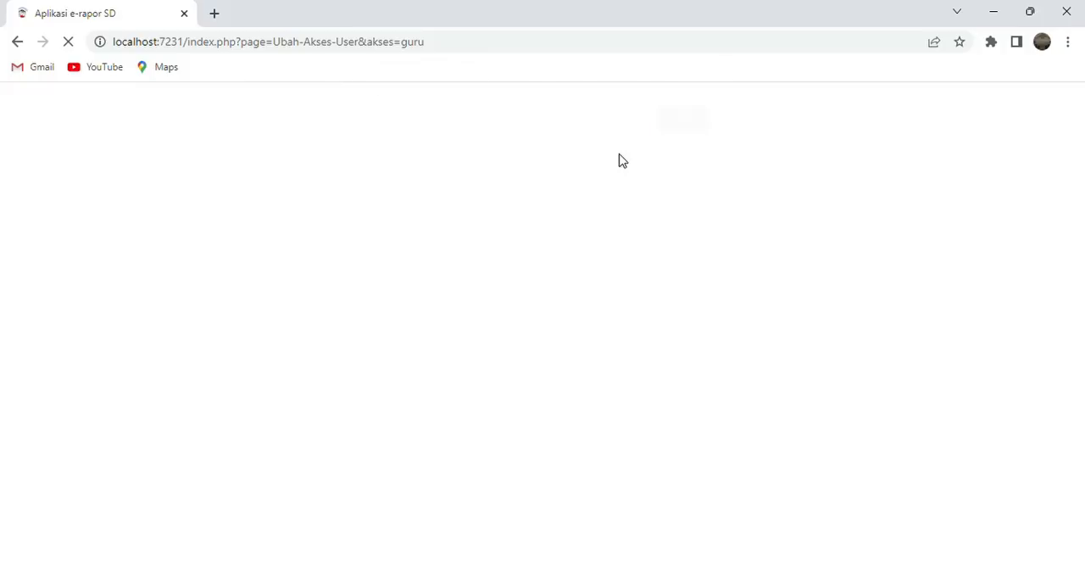
click(683, 134)
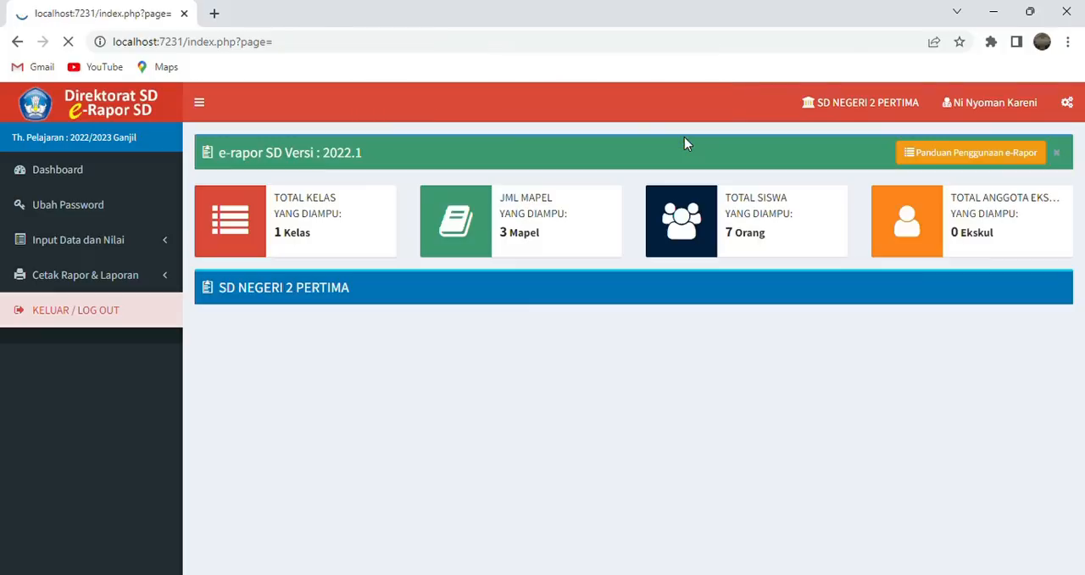
- Open the Data Tujuan Pembelajaran list and bring up its form for adding learning objectives
click(155, 249)
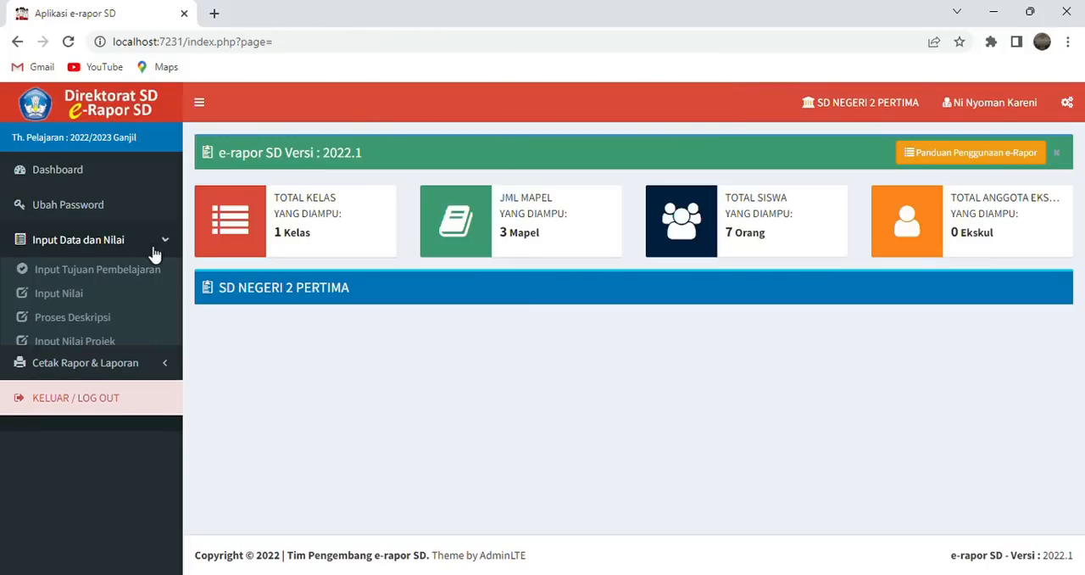
click(144, 270)
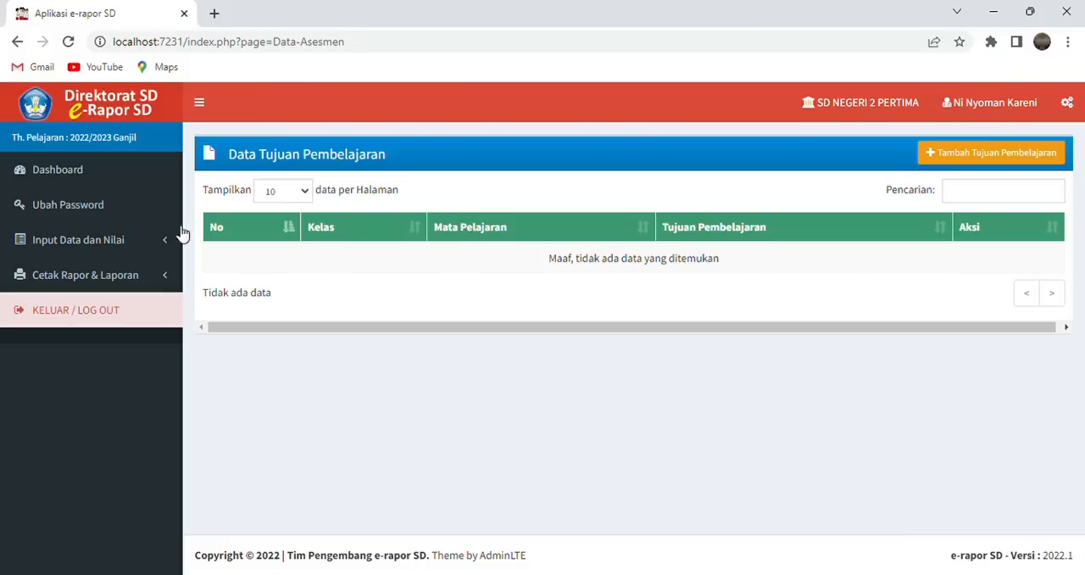
click(171, 240)
click(152, 272)
click(955, 160)
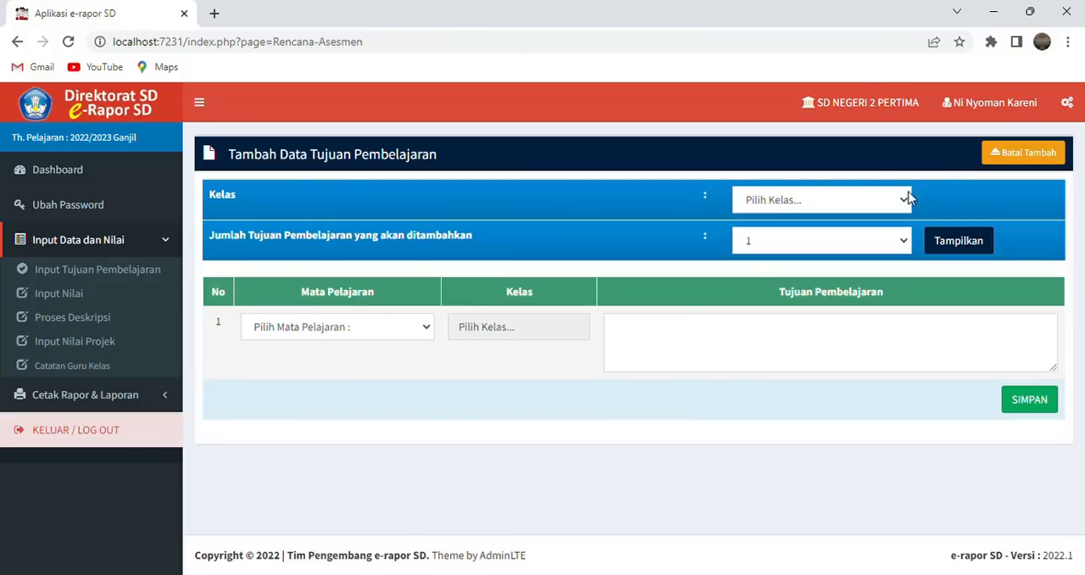
- Set the class to kelas 4 and the number of learning objectives to 2, and show the entry rows
click(902, 203)
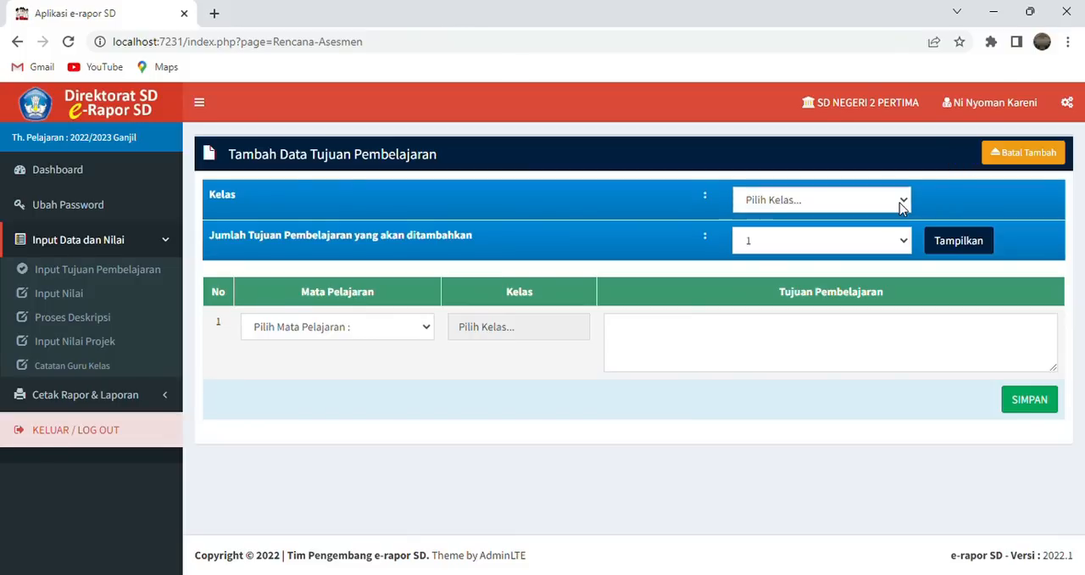
click(845, 257)
click(884, 244)
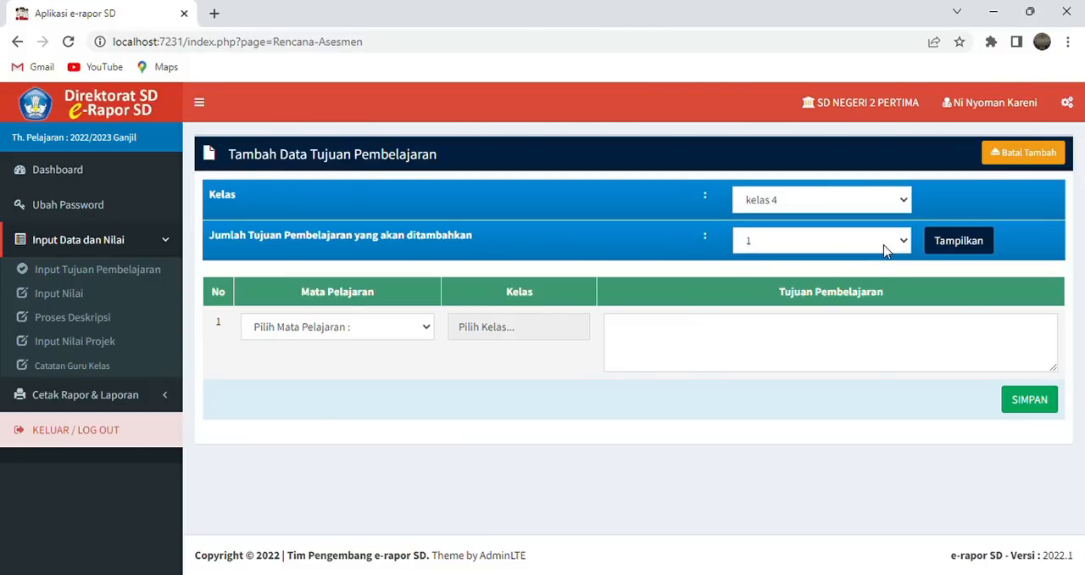
click(864, 288)
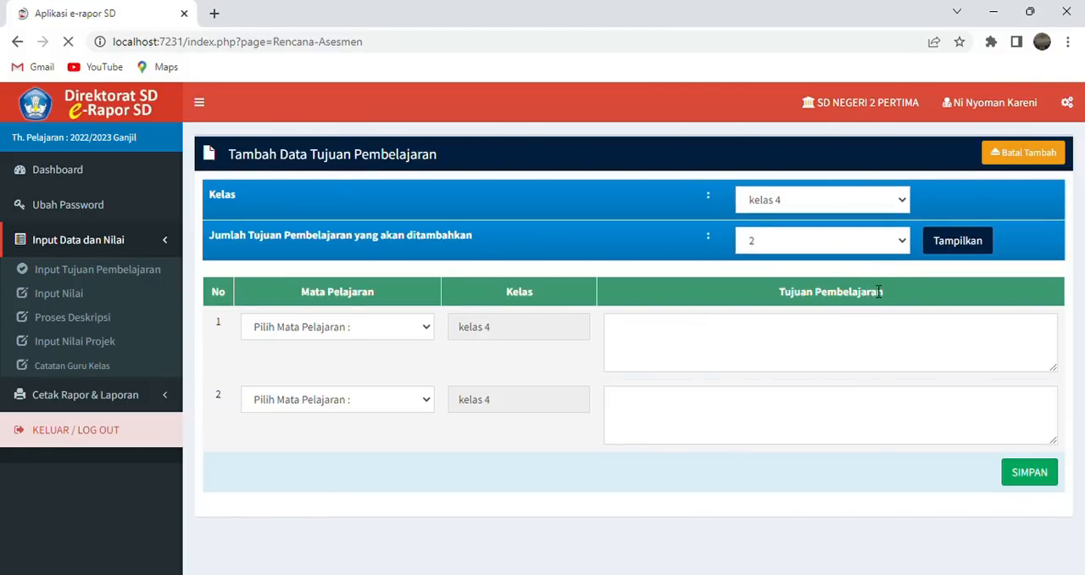
click(956, 243)
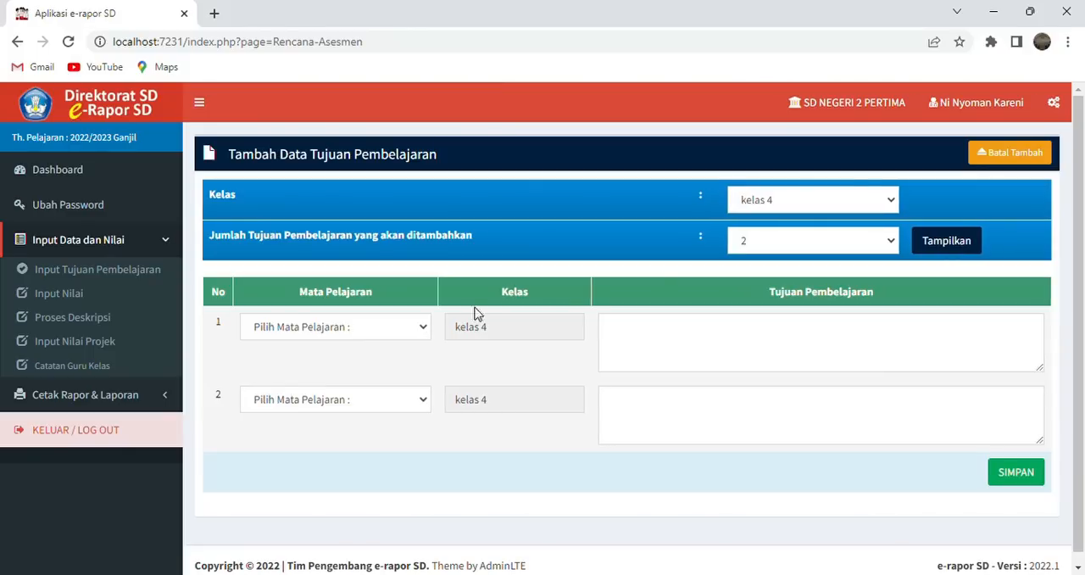
click(418, 331)
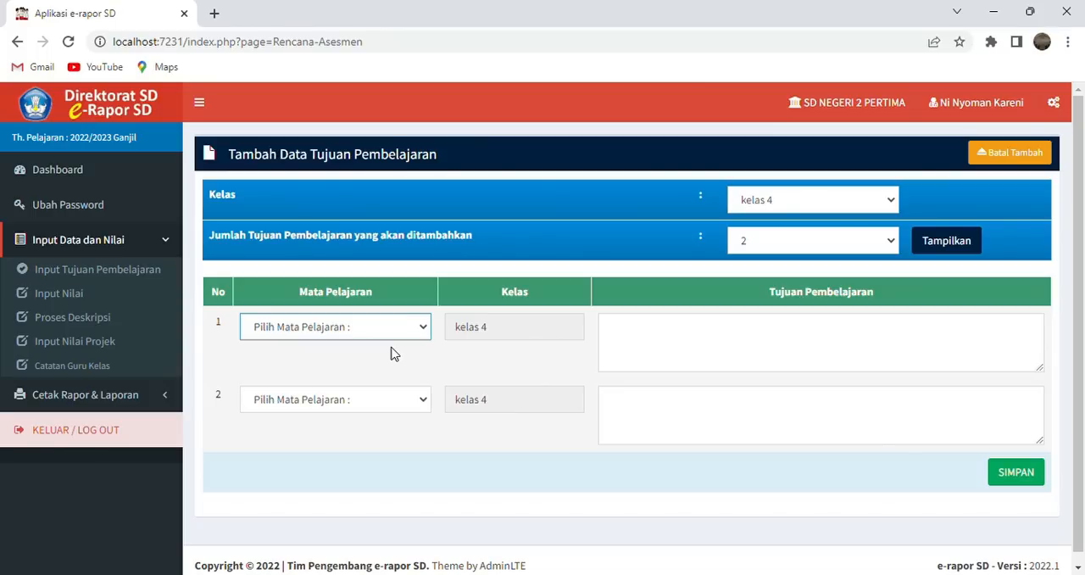
- Open the report grade entry for kelas 4 and choose a student
click(85, 293)
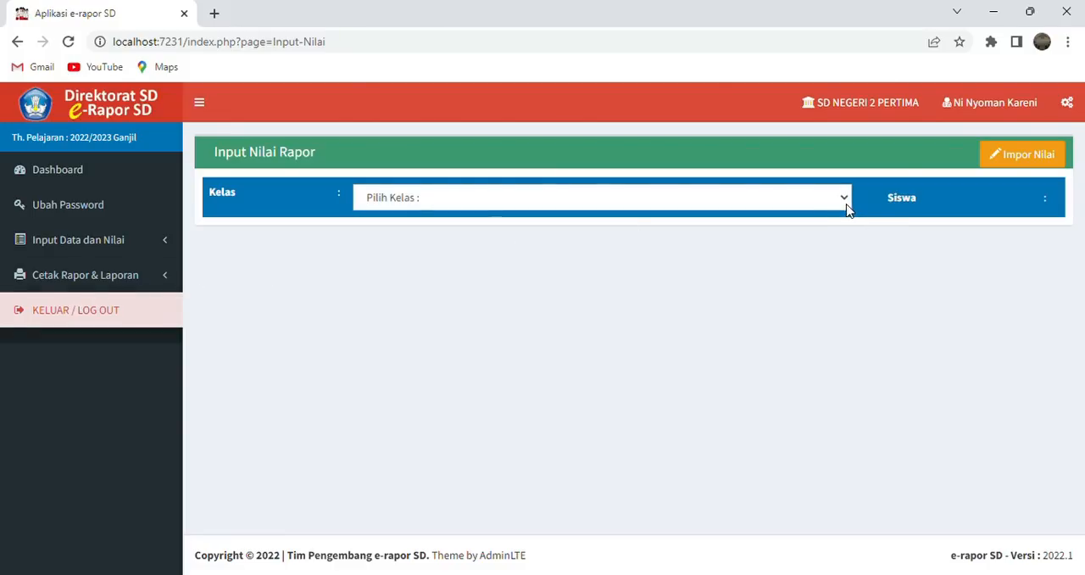
click(788, 239)
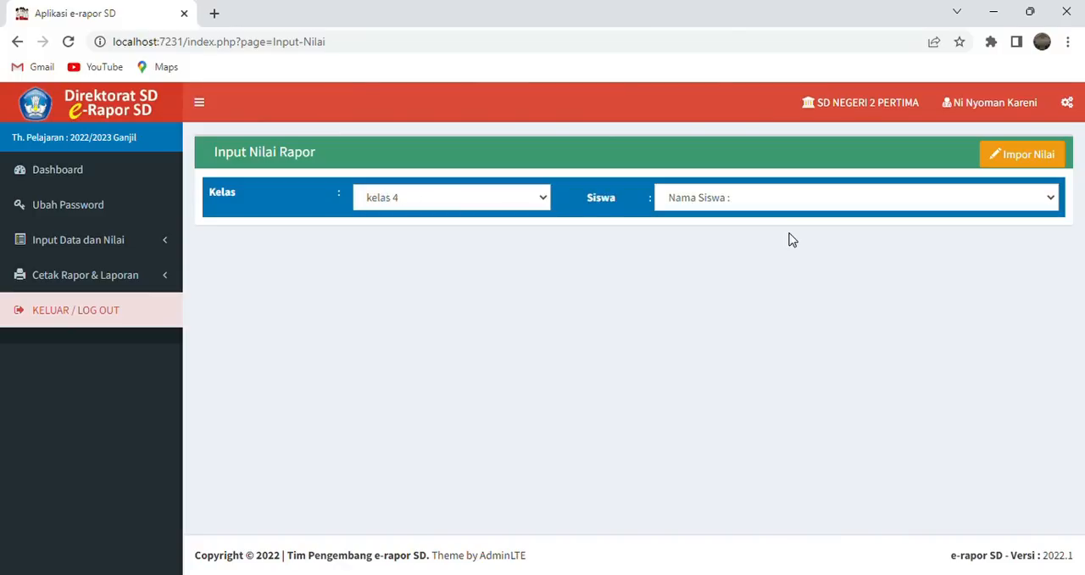
click(878, 228)
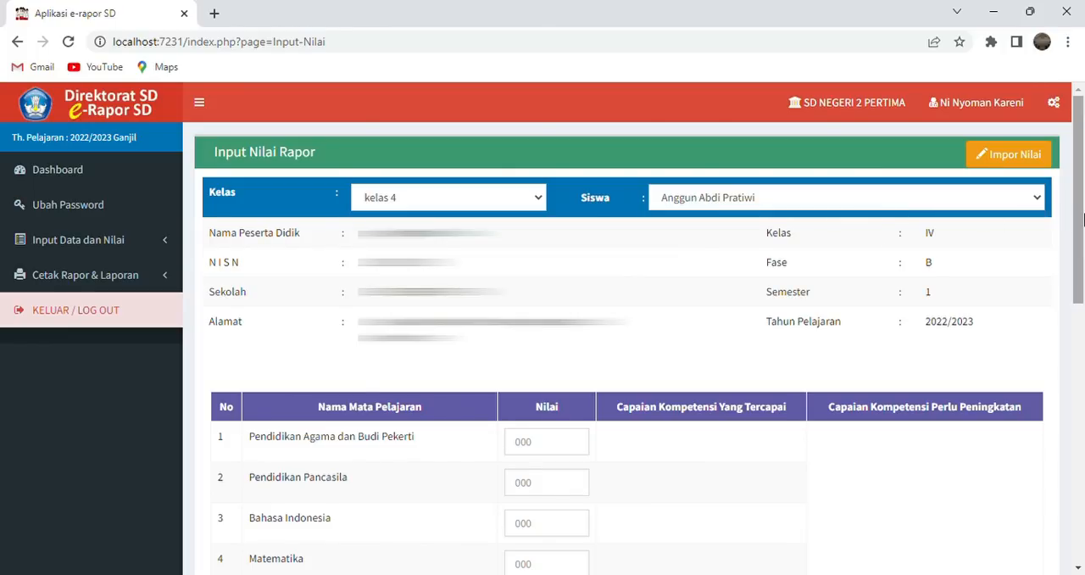
- Enter the student's grades: Pendidikan Pancasila 85, Bahasa Indonesia 90, Matematika 85, and Ilmu Pengetahuan Alam dan Sosial 90
drag(1078, 222, 1082, 329)
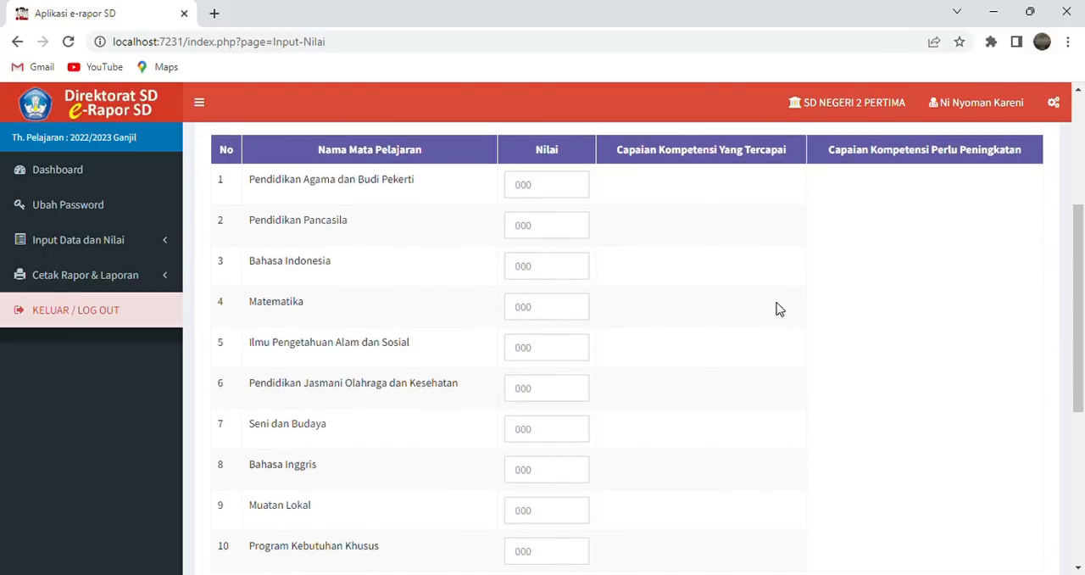
click(559, 241)
text(85)
click(552, 274)
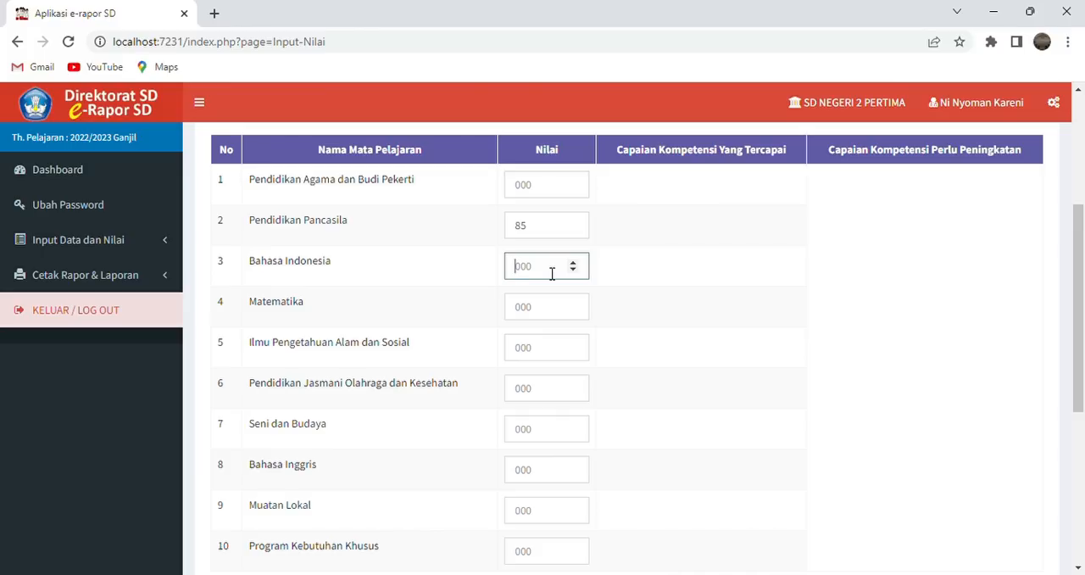
text(90)
click(548, 311)
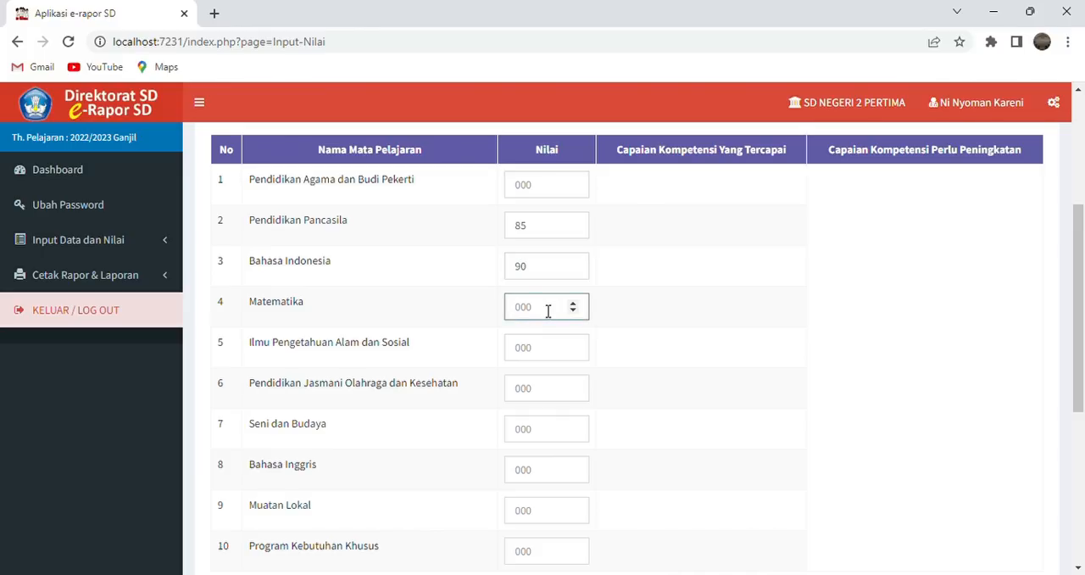
text(85)
click(553, 346)
text(90)
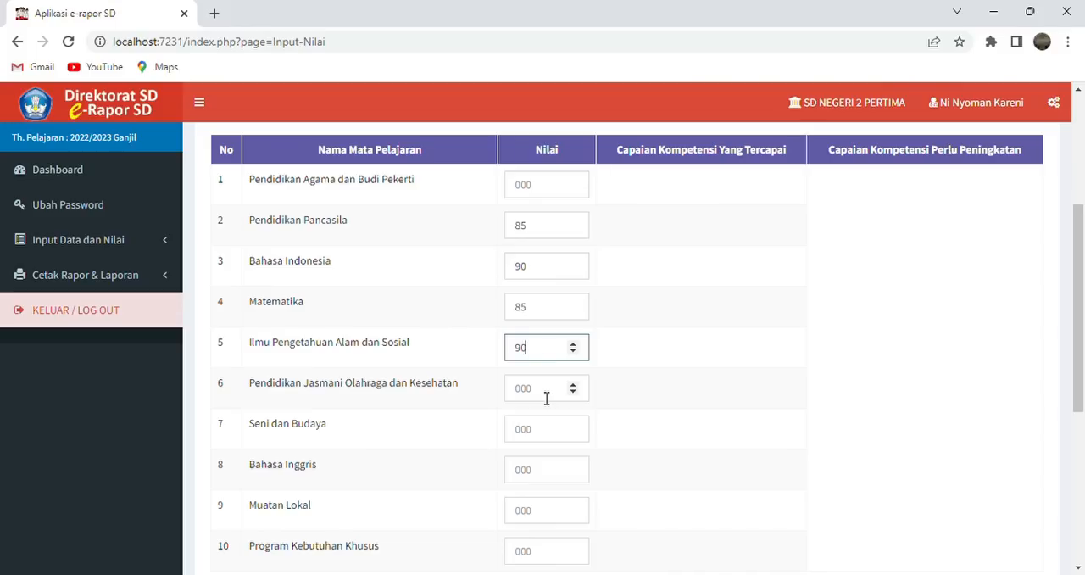
- Enter the student's grades of 80 for Seni dan Budaya and 85 for Muatan Lokal
click(539, 427)
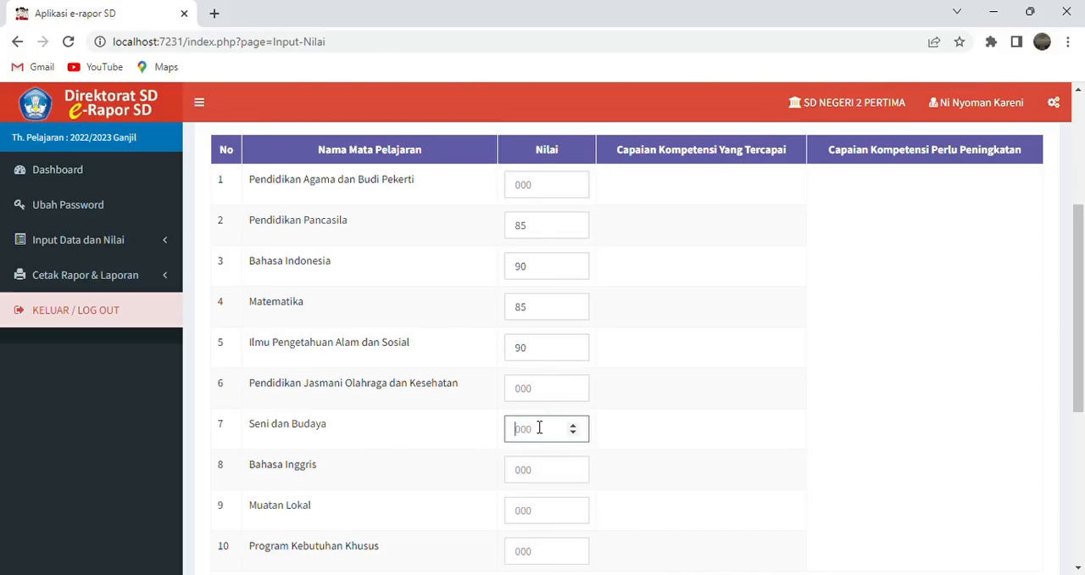
text(80)
scroll(534, 519, down, 1)
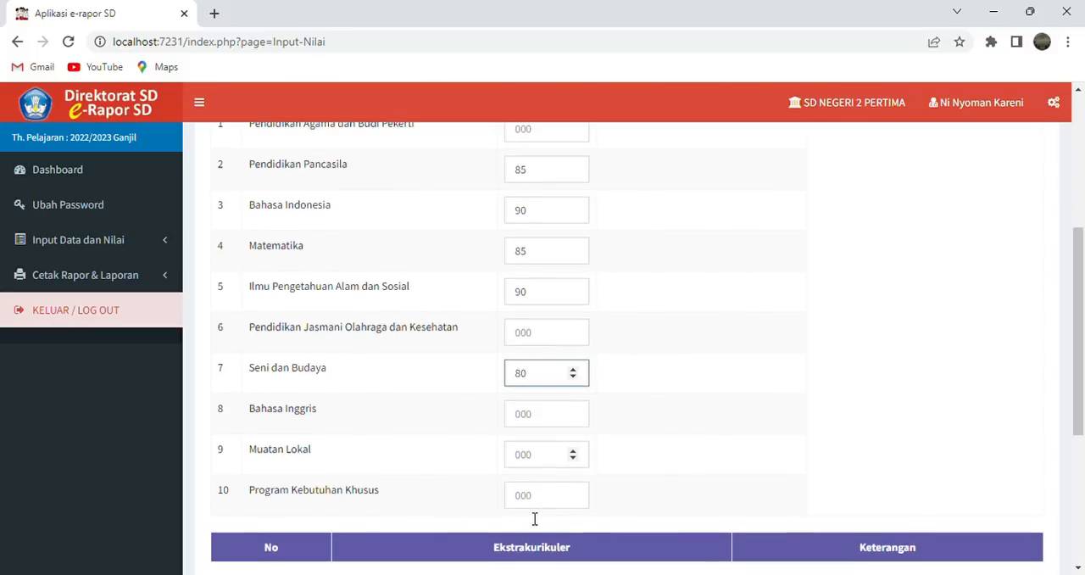
click(536, 458)
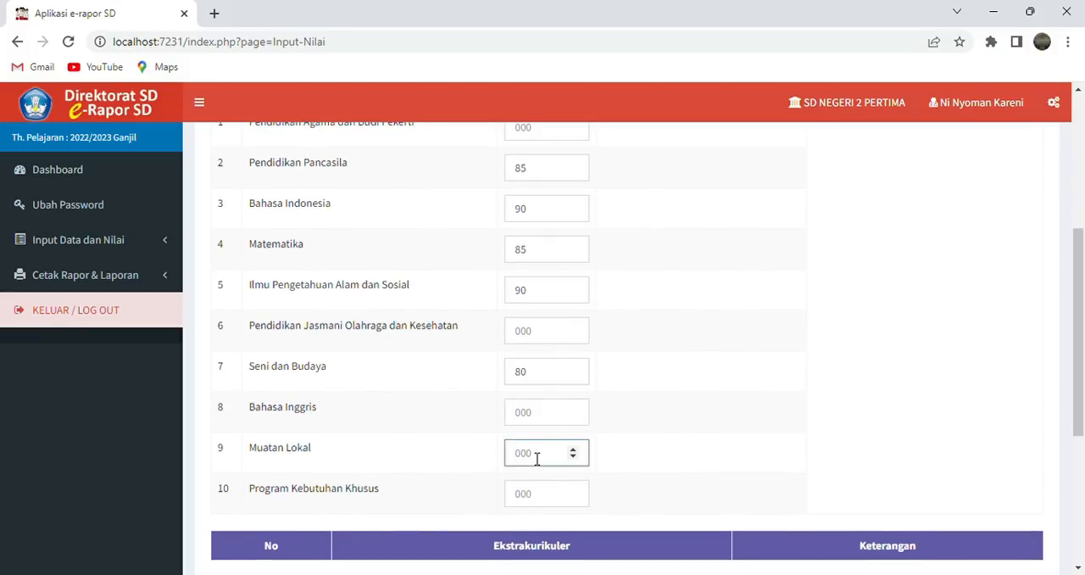
text(85)
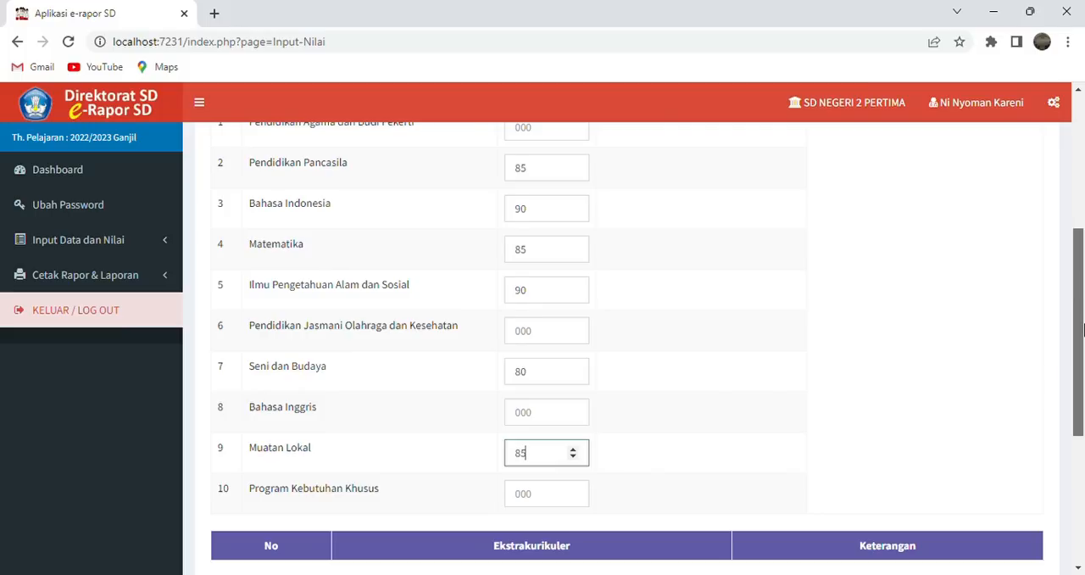
- Fill in the student's absences: Sakit 2 days, Izin 3 days, and Tanpa Keterangan 0 days
scroll(1083, 384, down, 2)
drag(1083, 384, 1083, 469)
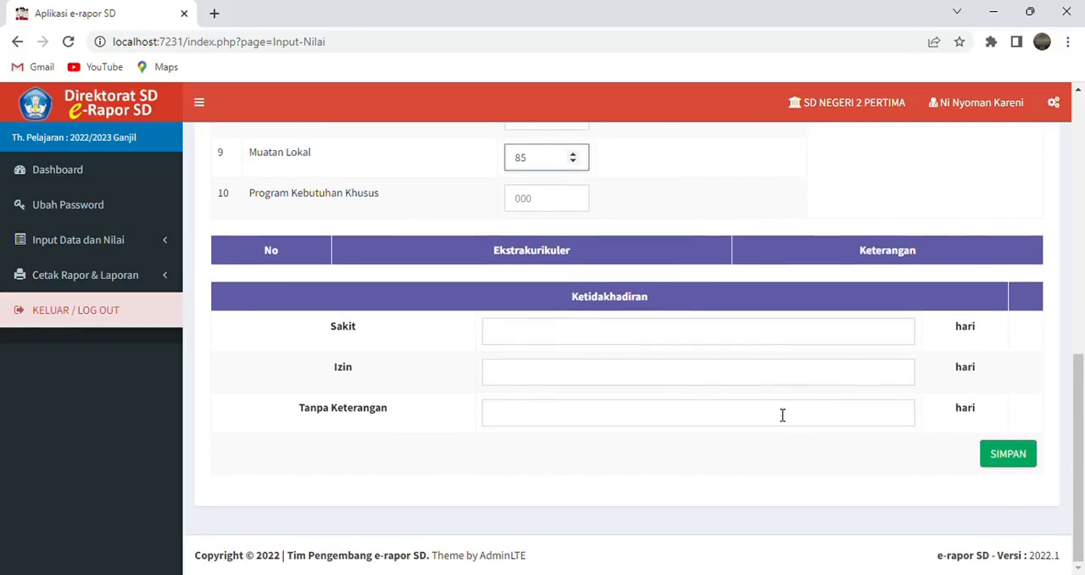
click(657, 337)
text(2)
click(603, 386)
text(3)
click(622, 418)
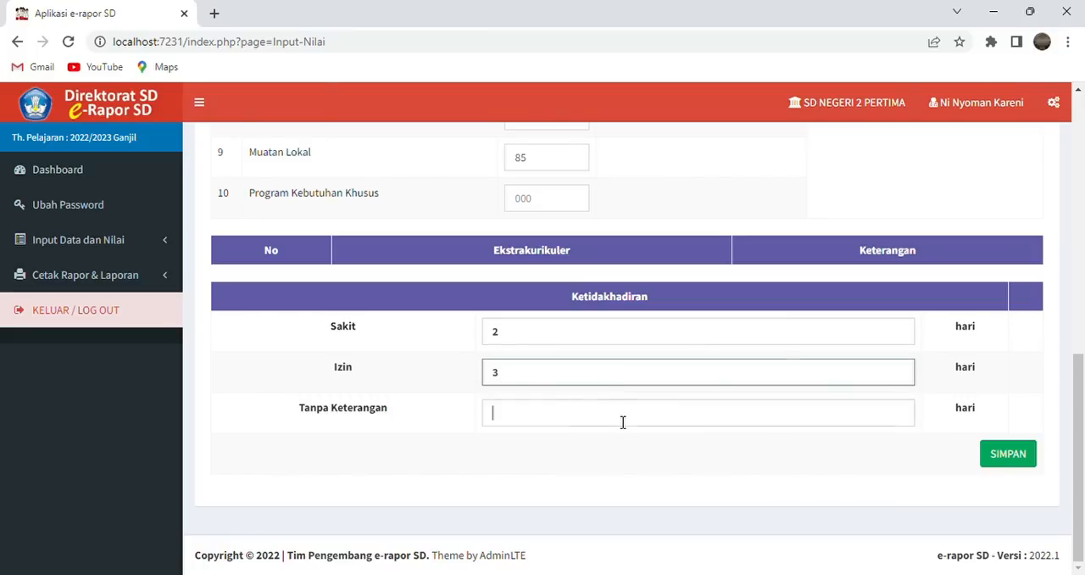
text(0)
click(700, 463)
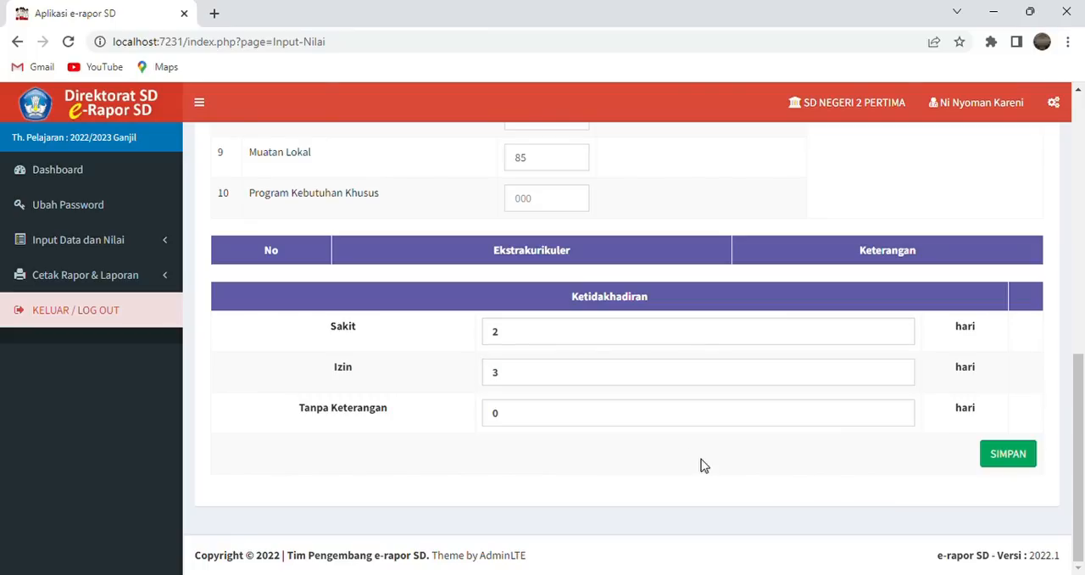
- Review the student's report entry, save it, and close the save report
drag(1082, 411, 1082, 154)
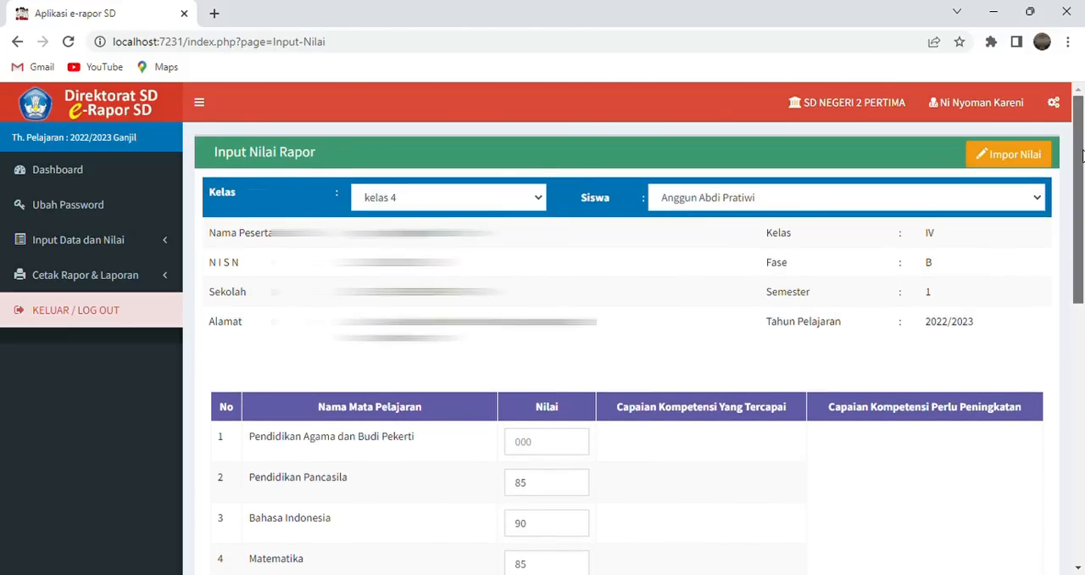
drag(1082, 154, 1082, 419)
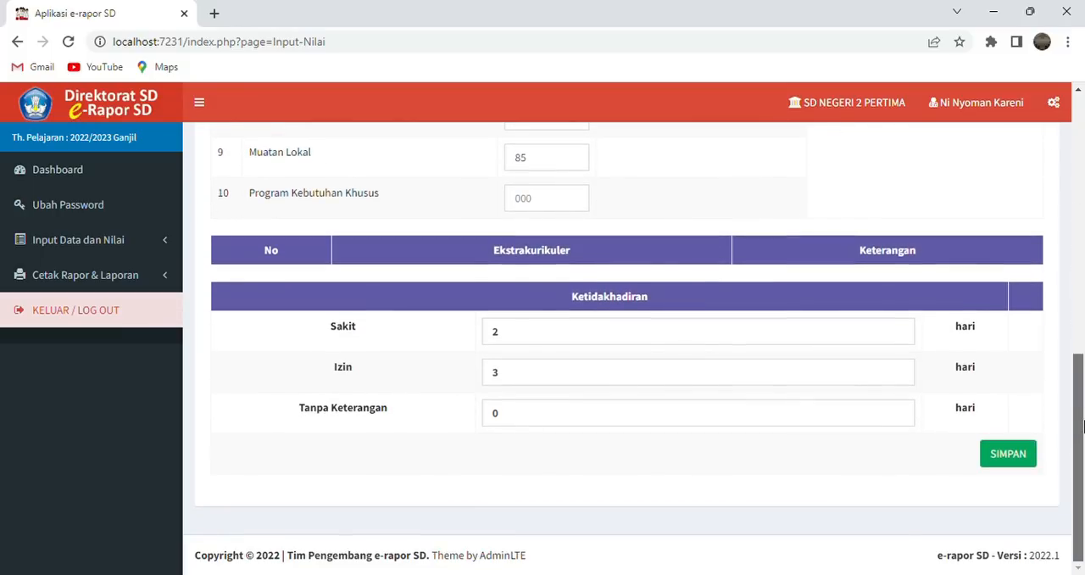
click(1017, 458)
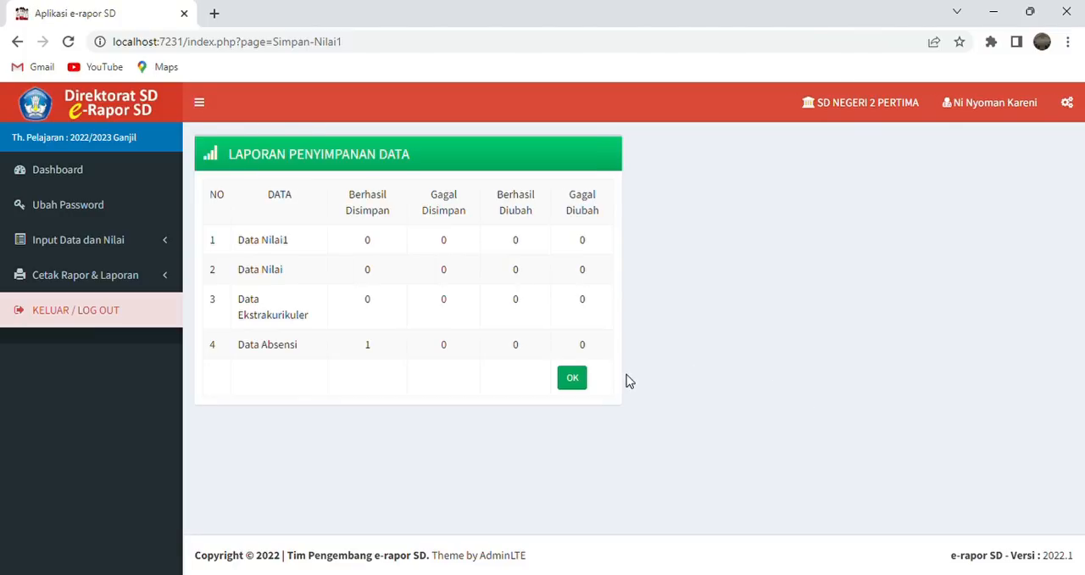
click(573, 380)
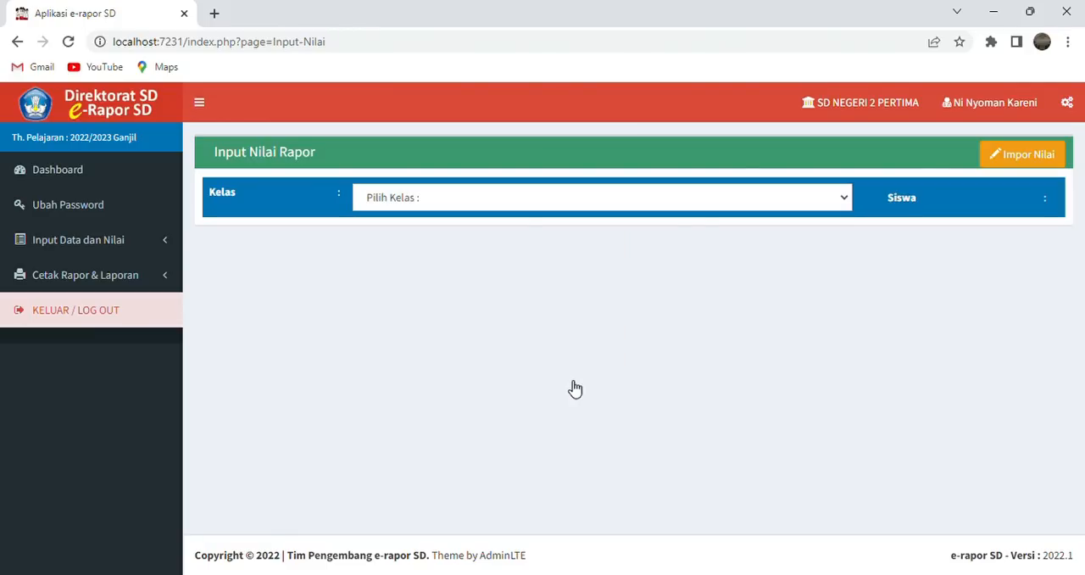
- Open Proses Deskripsi for kelas 4, choose the student, and go to the achieved-competency description of Pendidikan Pancasila
click(170, 241)
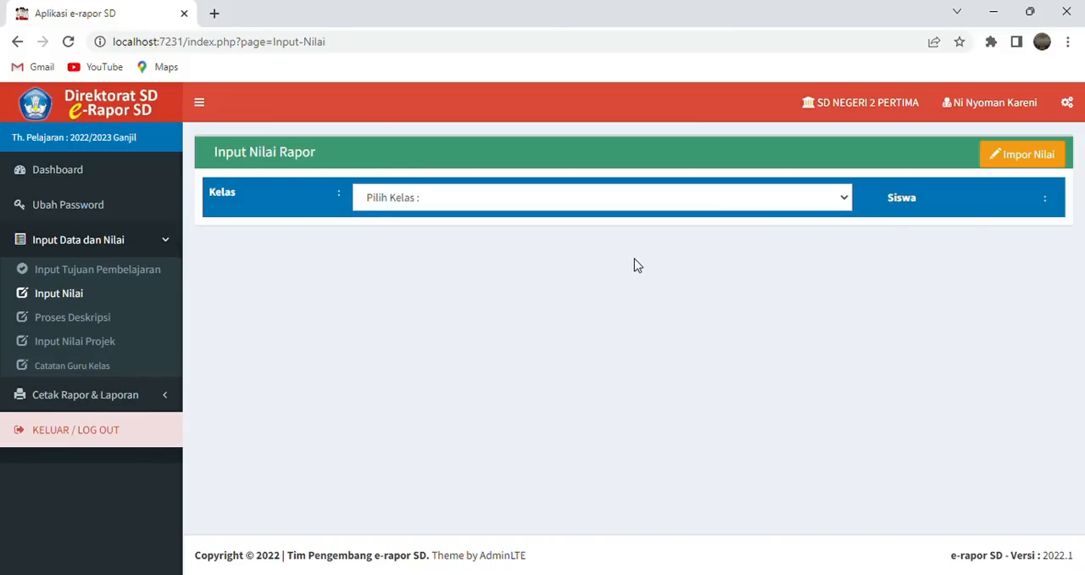
click(844, 202)
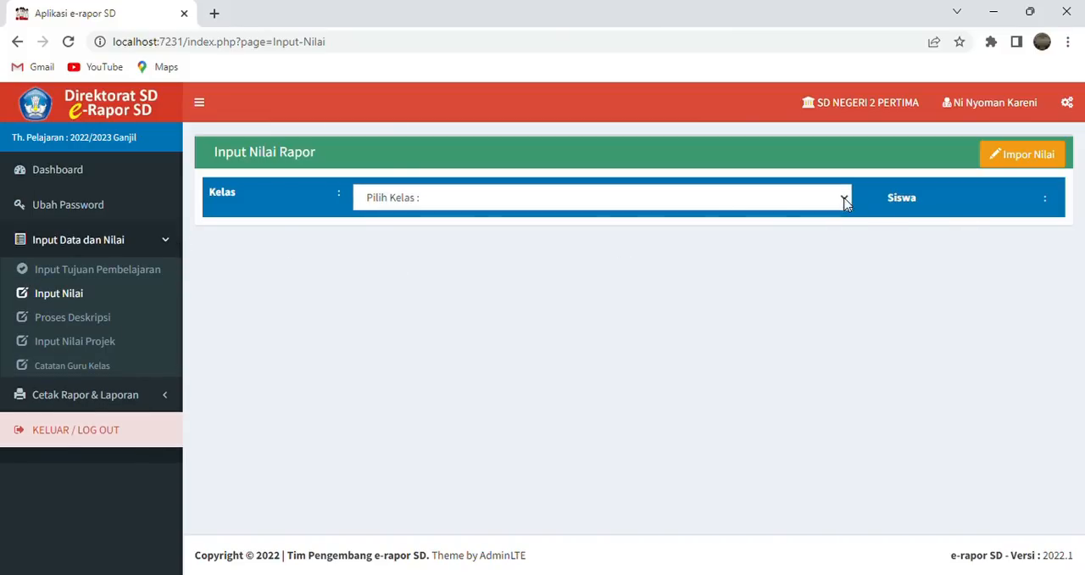
click(780, 244)
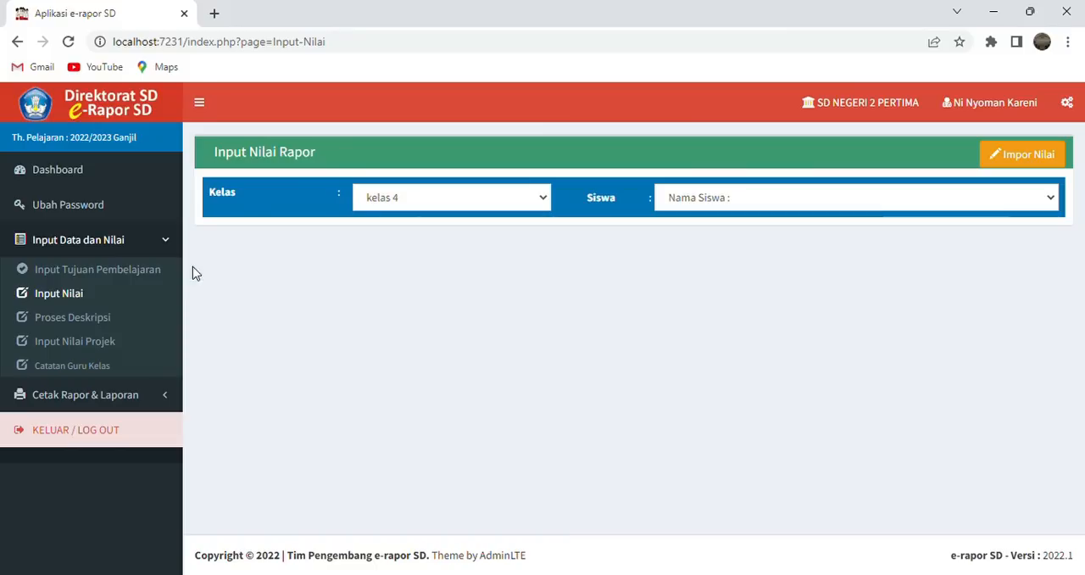
click(127, 319)
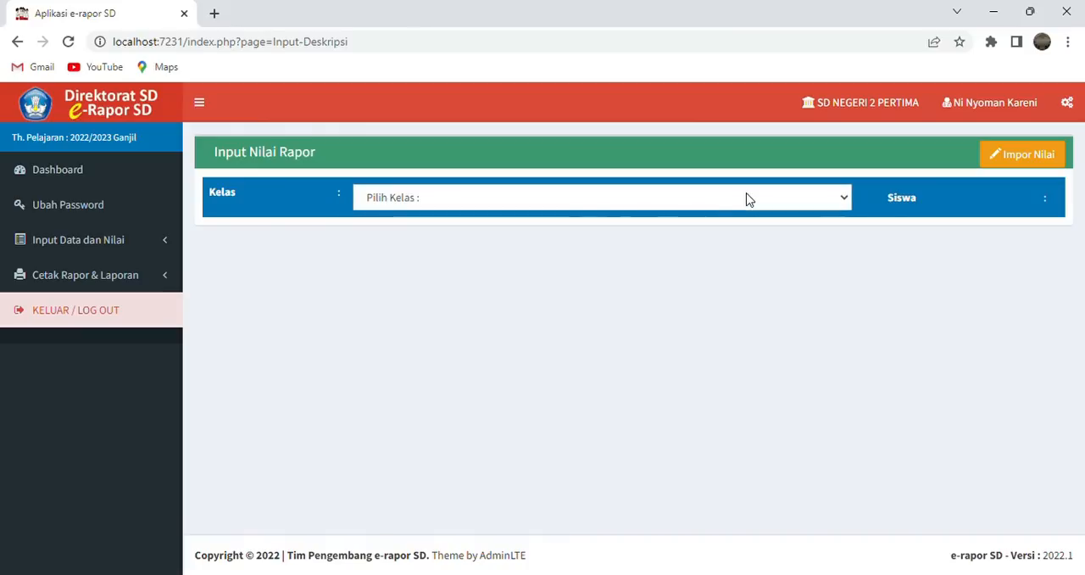
click(708, 233)
click(789, 203)
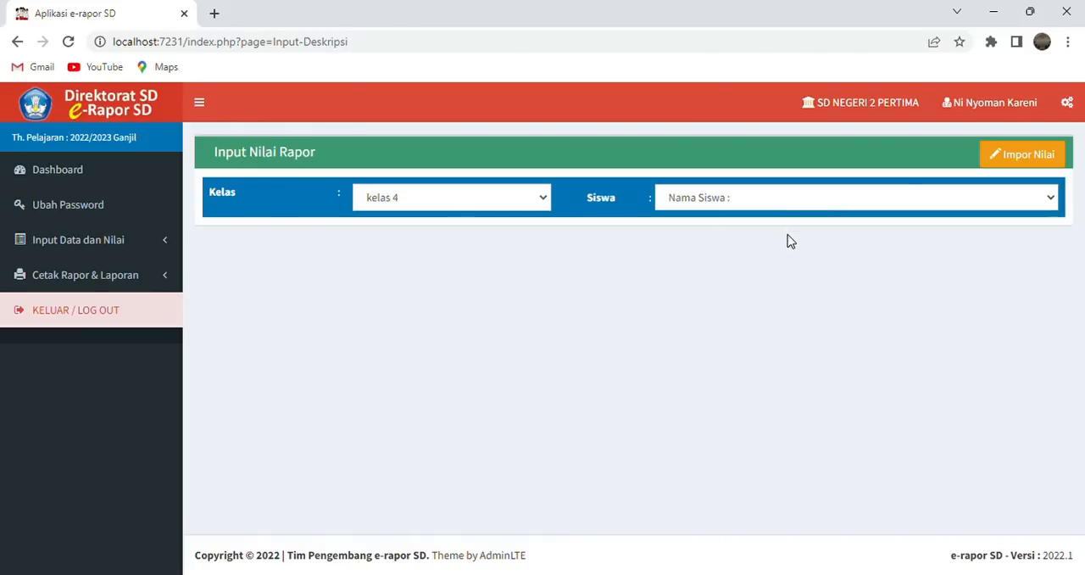
click(789, 242)
scroll(788, 241, down, 3)
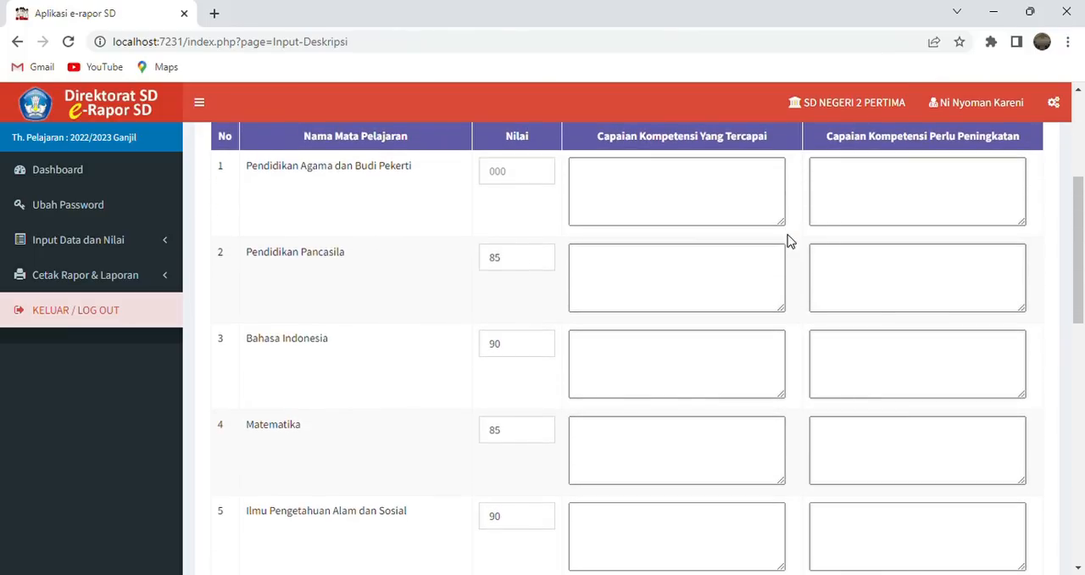
scroll(788, 242, up, 1)
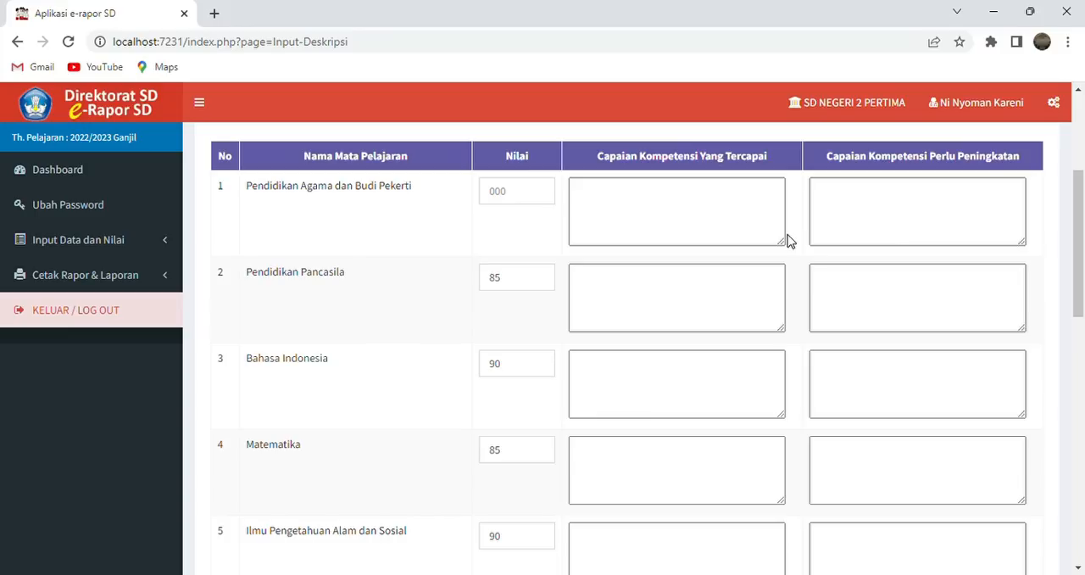
click(667, 309)
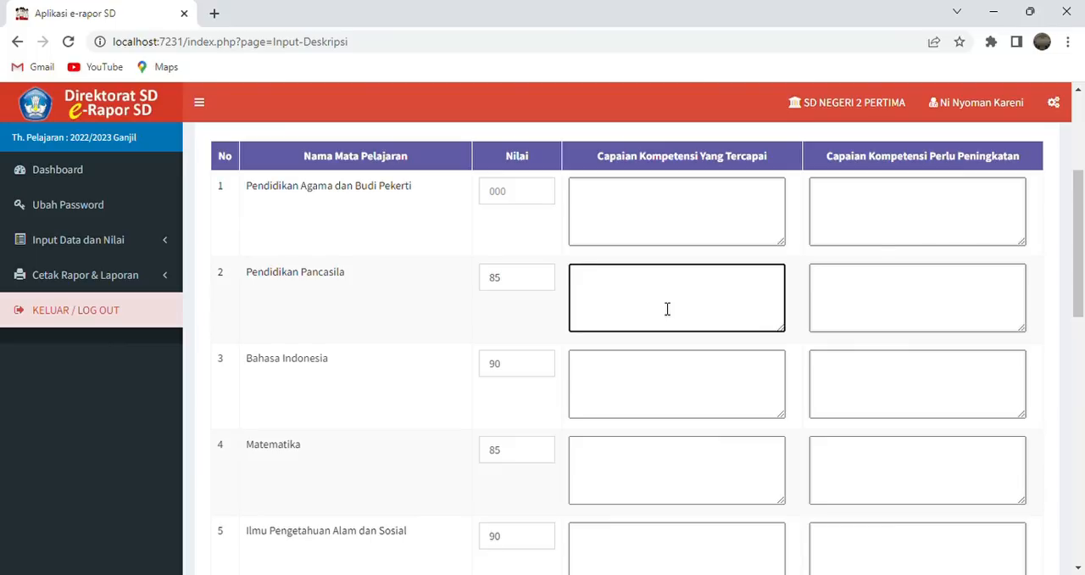
scroll(667, 309, up, 3)
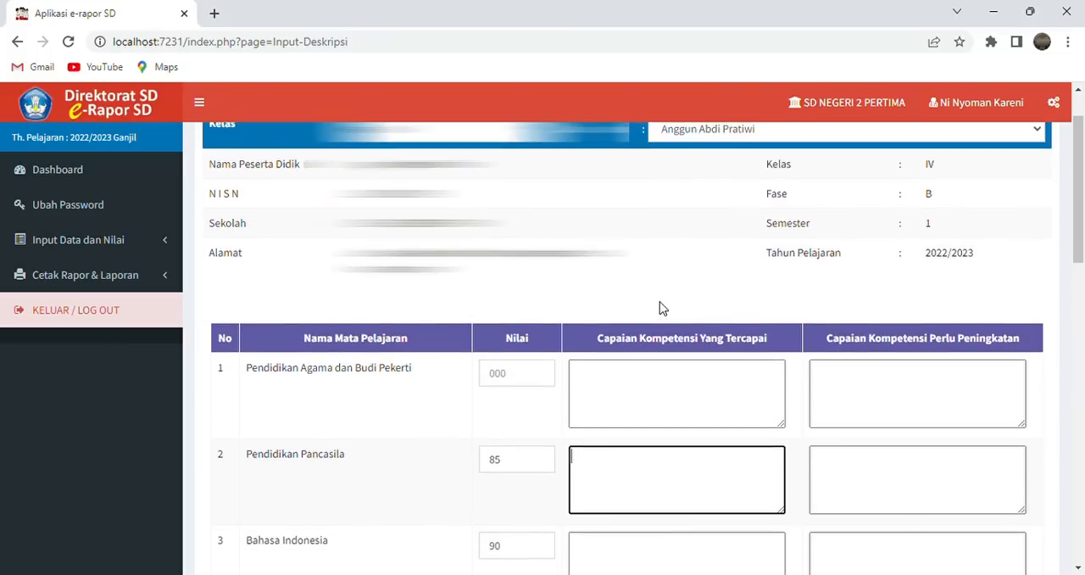
scroll(663, 308, down, 2)
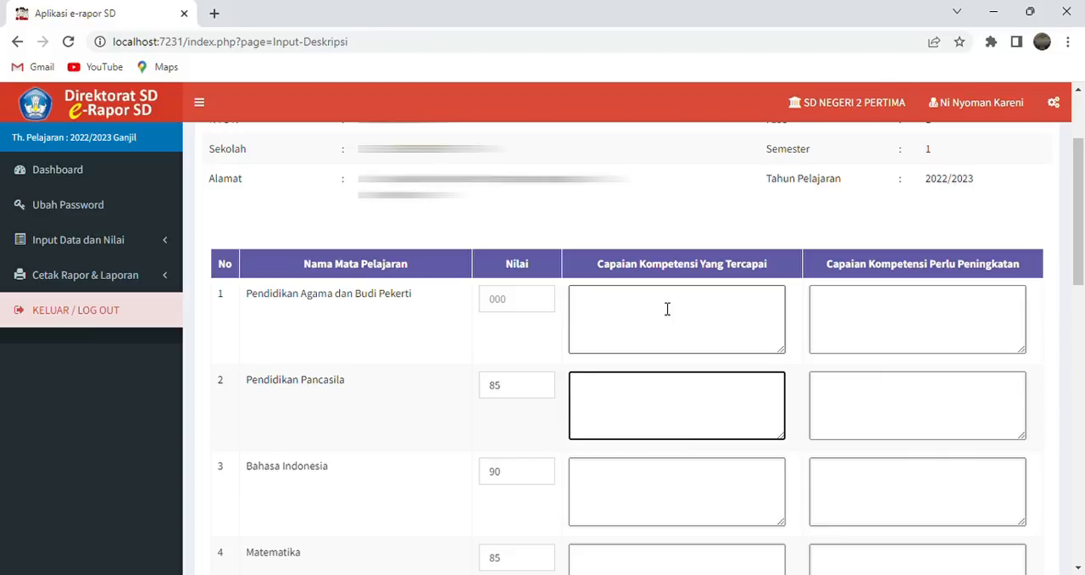
text(Murid dapat)
key(BackSpace)
key(BackSpace)
key(BackSpace)
key(BackSpace)
key(BackSpace)
key(BackSpace)
key(BackSpace)
key(BackSpace)
key(BackSpace)
key(BackSpace)
key(BackSpace)
- Write "memprakarsai, mengoperasikan dan memaksimalkan dirinya dalam berkolaborasi dengan kelompoknya" as the achieved competency for Pendidikan Pancasila
text(memprakarsai)
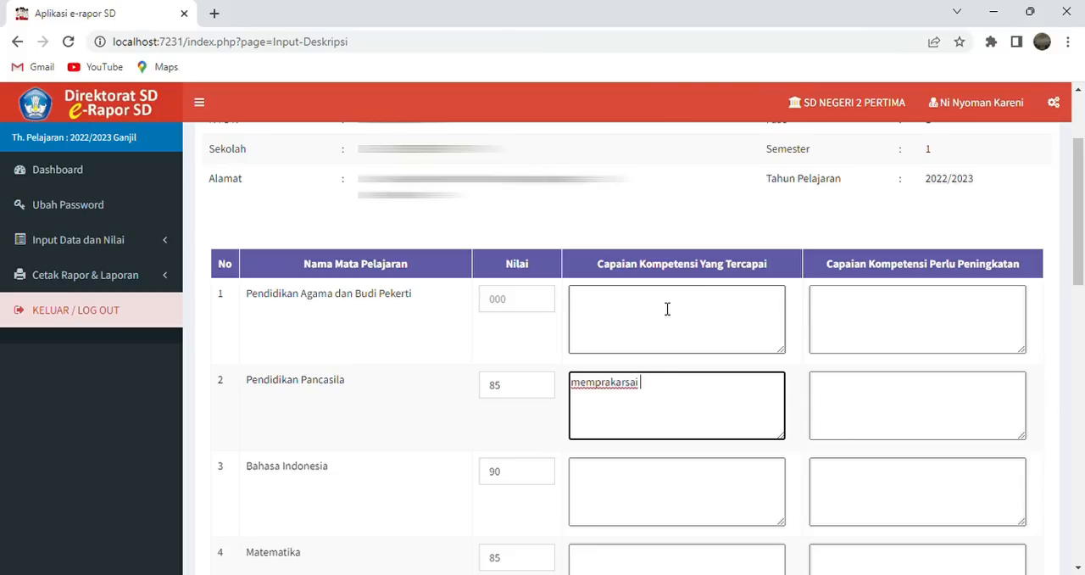
key(BackSpace)
text(, mengoperasikan )
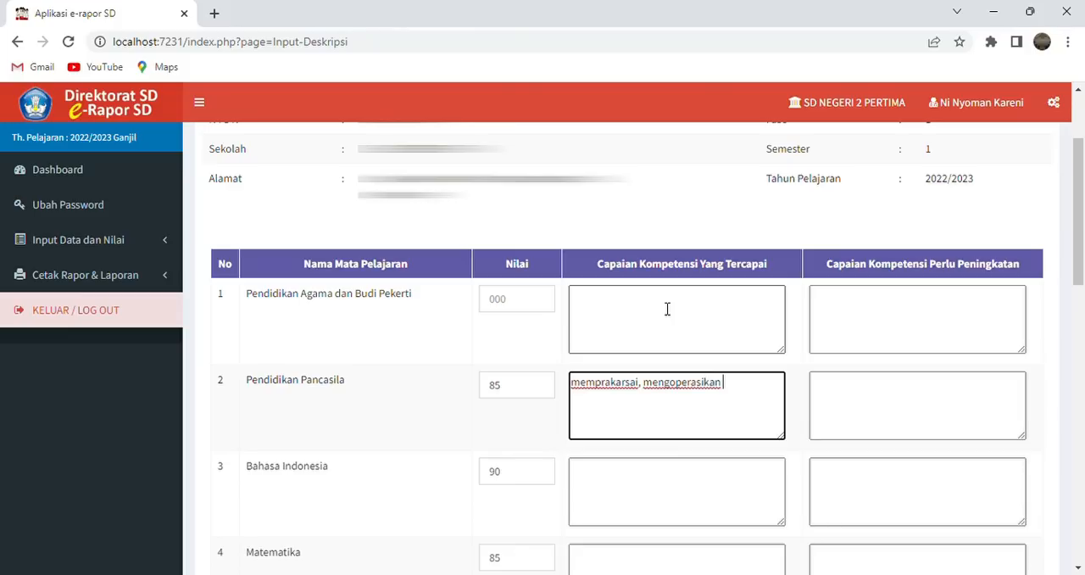
text(dan memaksimalkan)
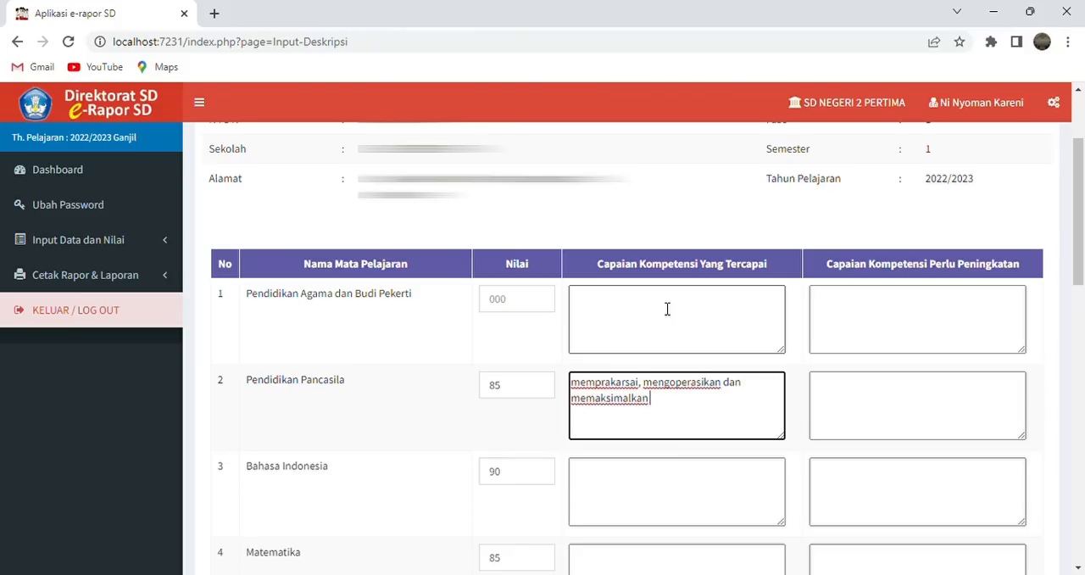
text( dirinya dalam berkolaborasi)
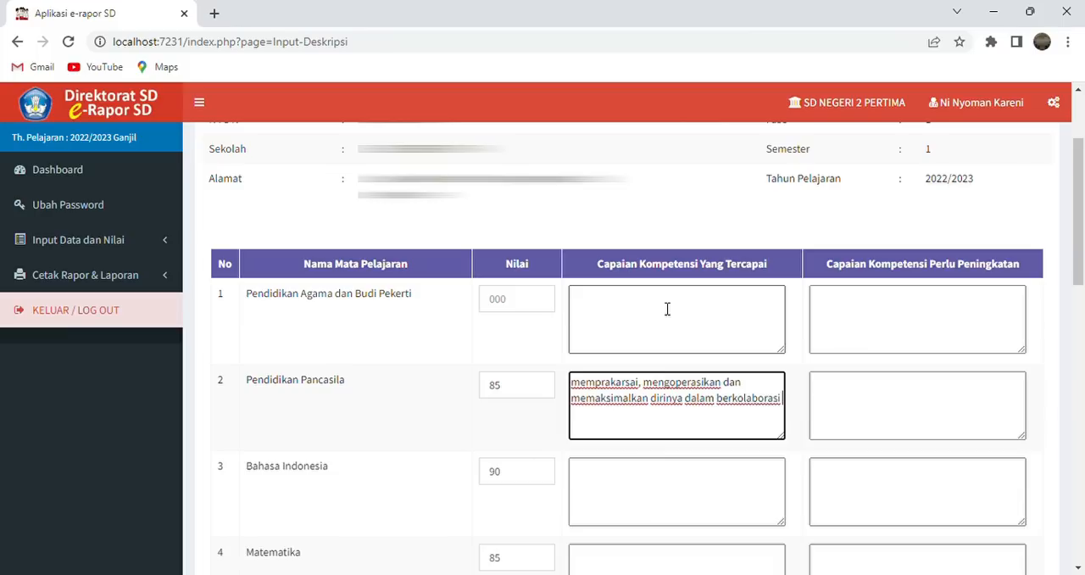
text( dengan kelompo)
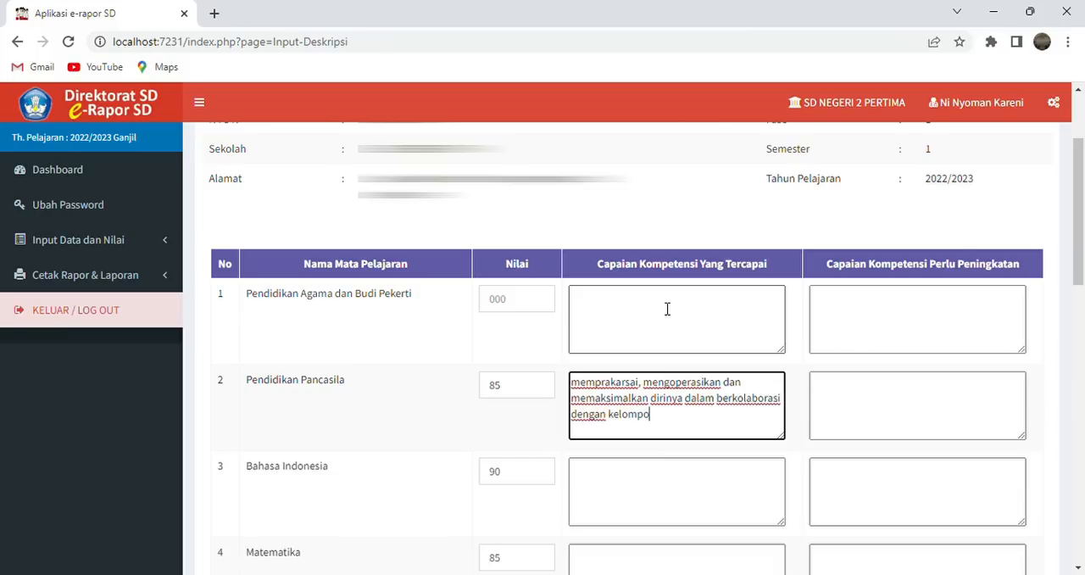
text(knya)
- Continue the achieved competency for Pendidikan Pancasila with "serta dapat menganalisis, mengemas memberi dan menerima"
text(serta)
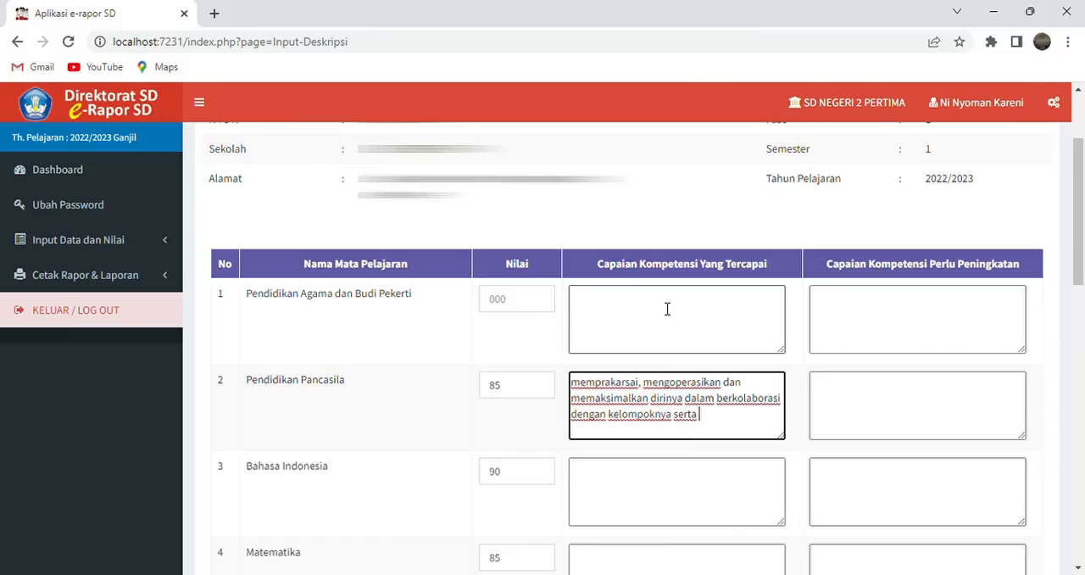
text( dapat menganalisis)
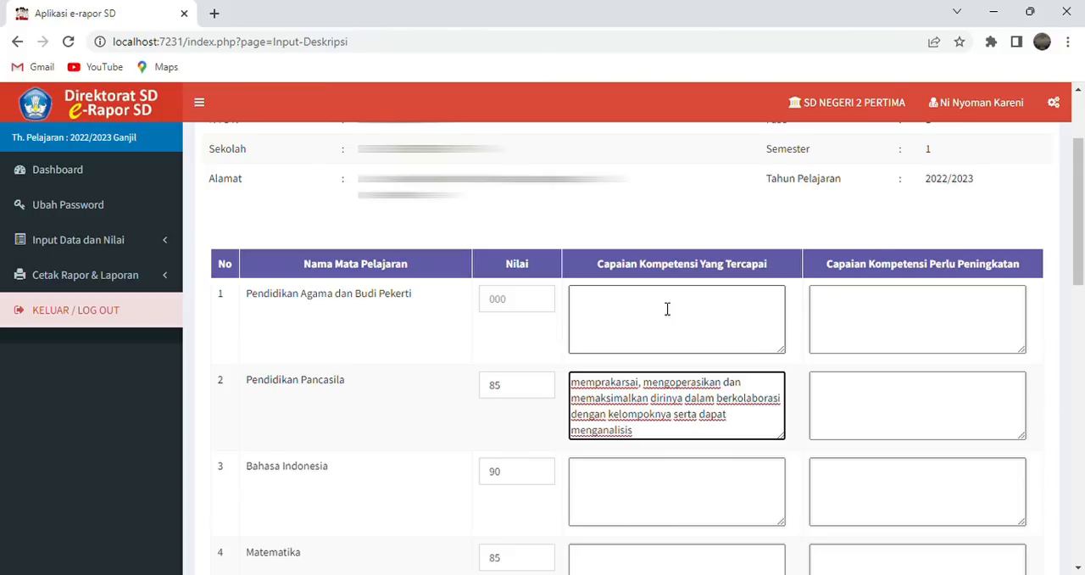
text( meng)
key(BackSpace)
key(BackSpace)
key(BackSpace)
key(BackSpace)
key(BackSpace)
text(, mengemas)
text(memberi dan )
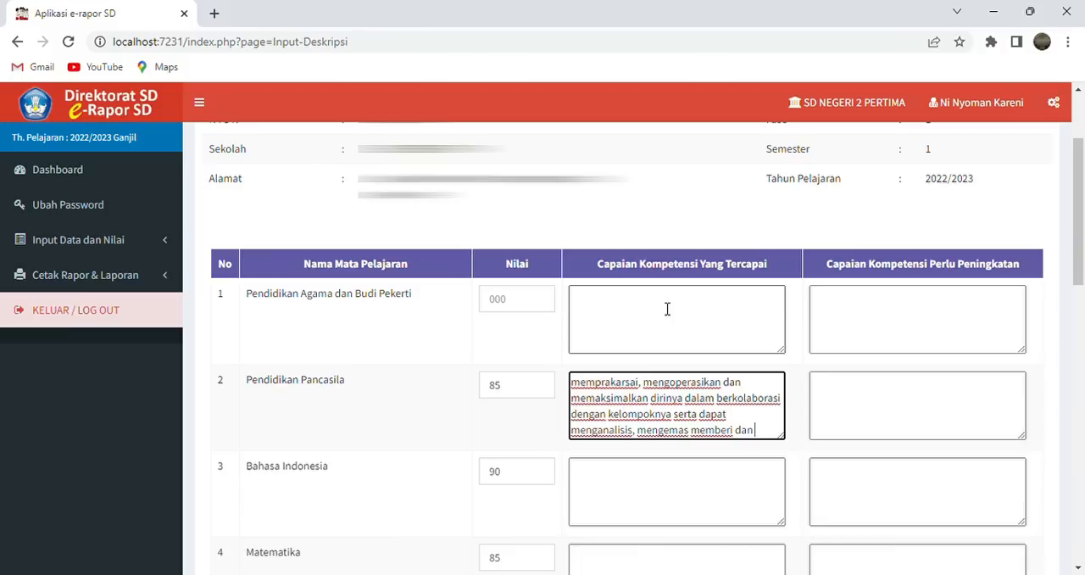
text(menerim)
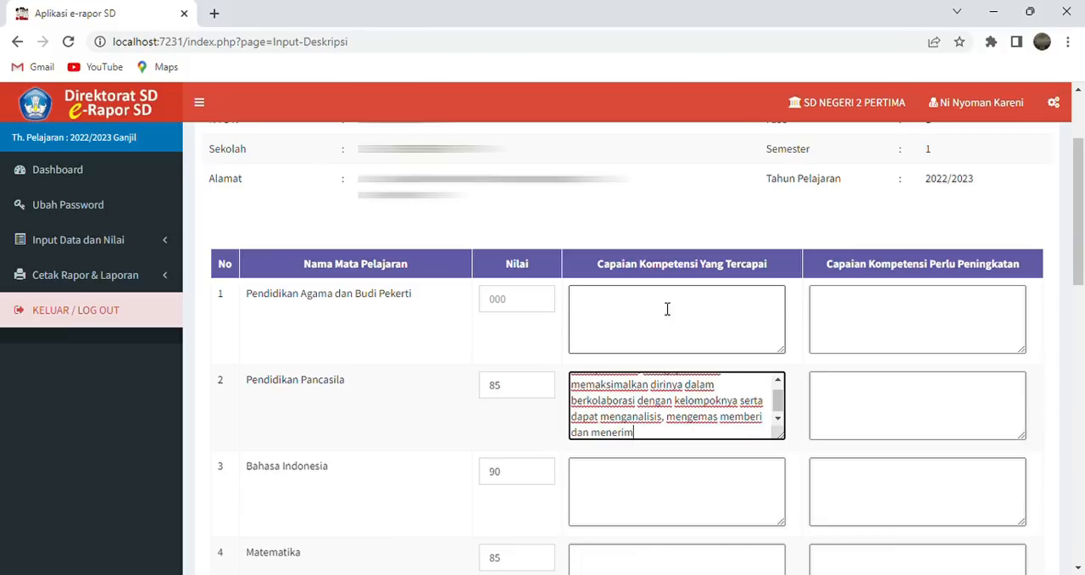
text(a hal berharga k)
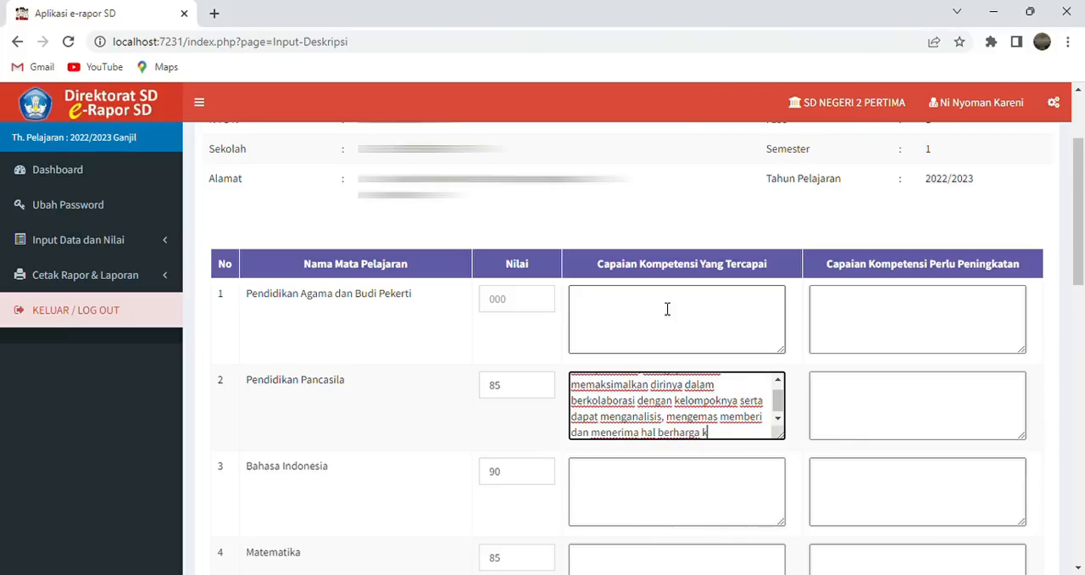
text(epada dari keluarga)
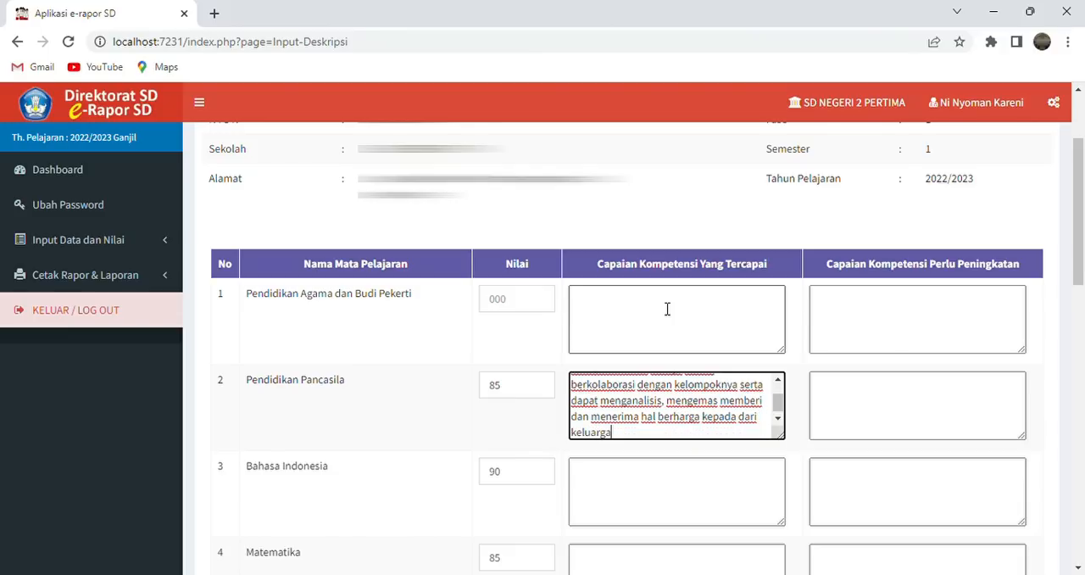
text(/orang dilingkungannya)
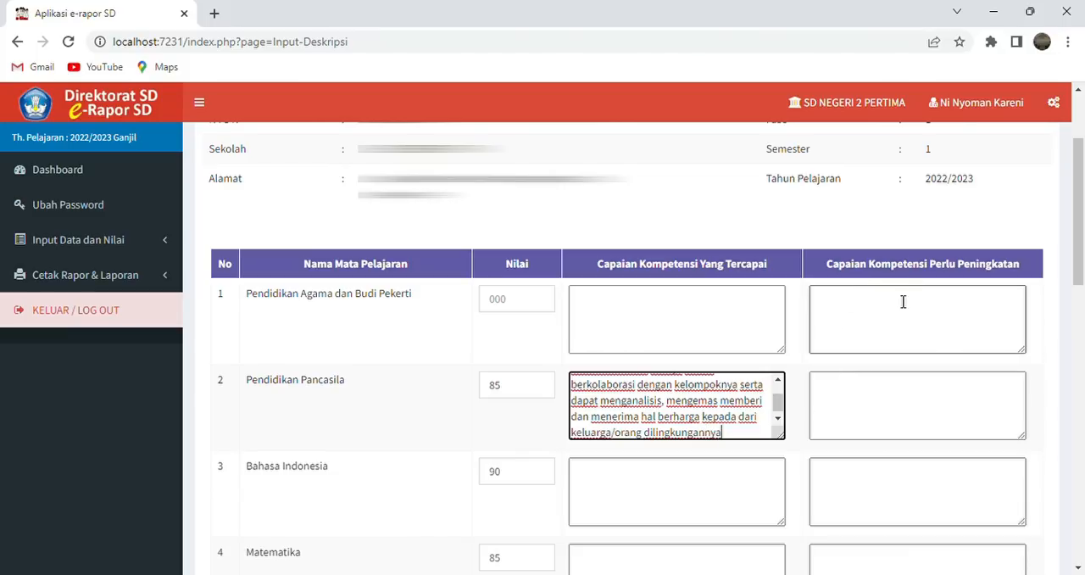
- Finish the achieved competency for Pendidikan Pancasila with "hal berharga kepada dari keluarga/orang dilingkungannya"
click(862, 402)
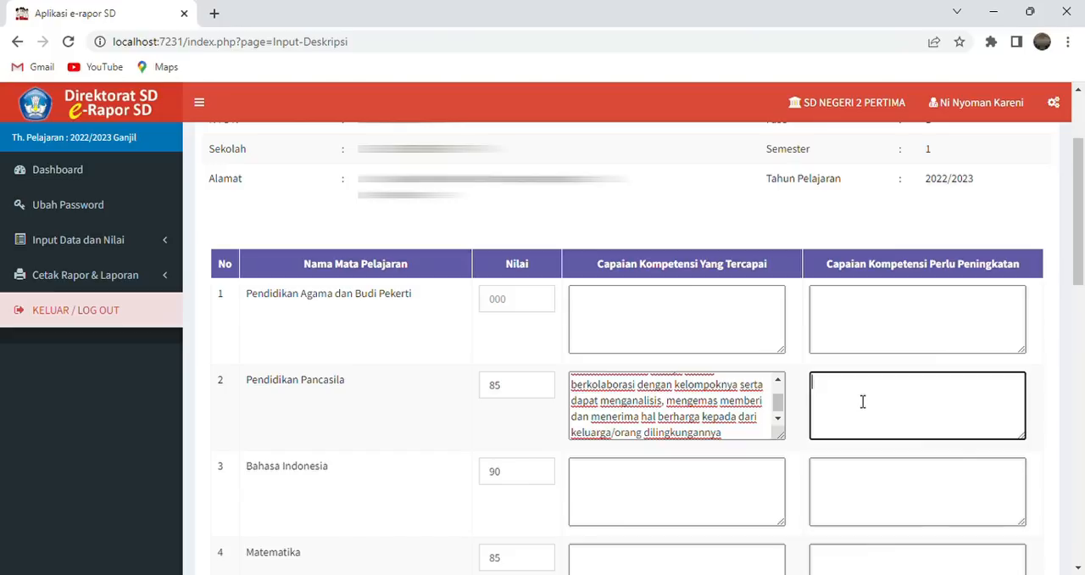
click(733, 405)
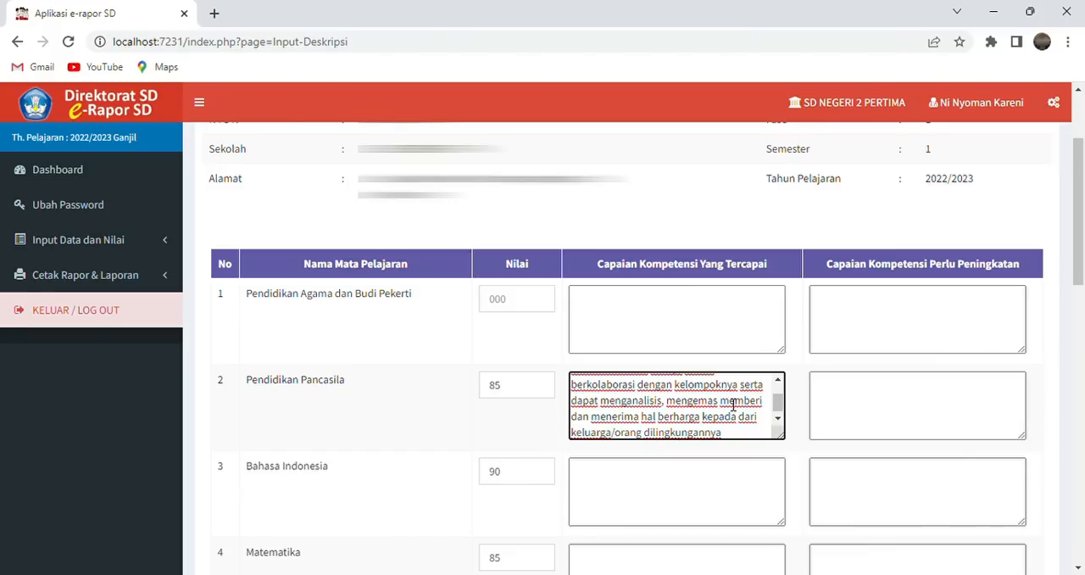
- Start the competency needing improvement for Pendidikan Pancasila with "Melatih, merembuk dan membuktikkan"
click(882, 397)
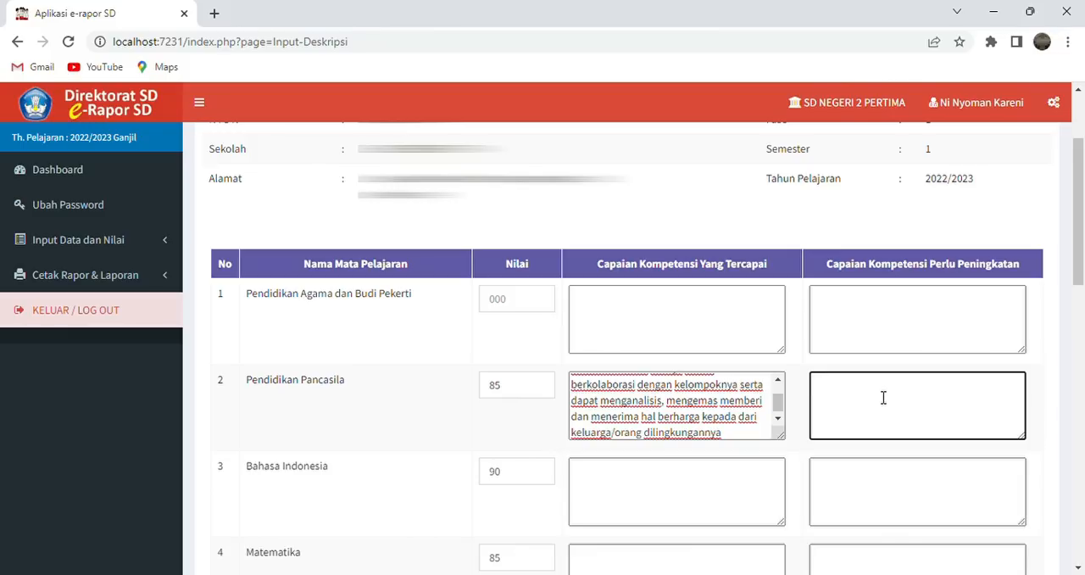
text(Melatih, merembuk dan membu)
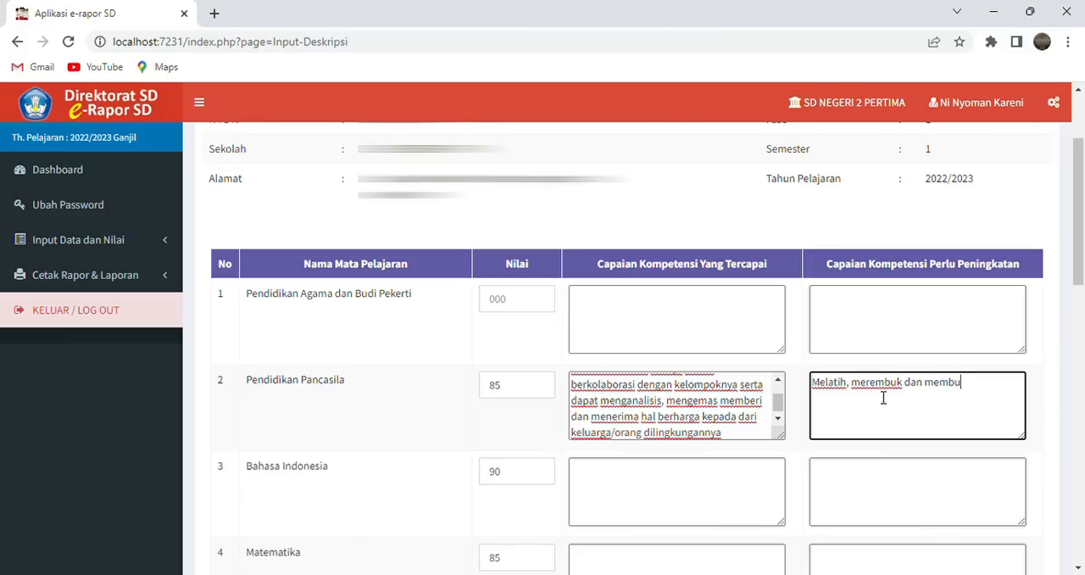
text(ktikkan kemampuanny)
text(a)
text( ,e)
- Continue the competency needing improvement for Pendidikan Pancasila with "kemampuannya mengungkapkan pendapat di kelas"
key(BackSpace)
key(BackSpace)
text(m)
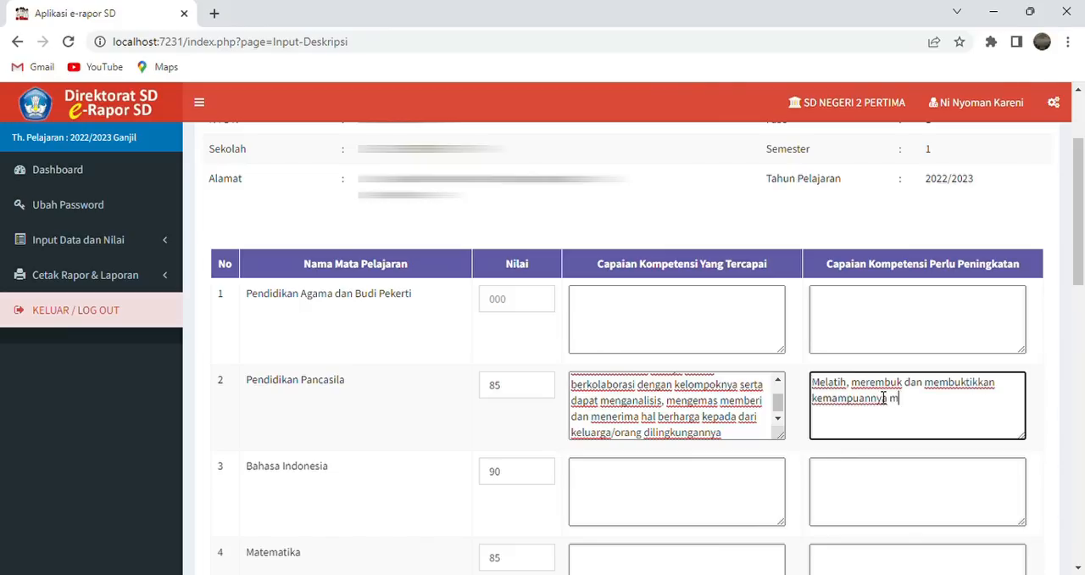
text(engungkapkan)
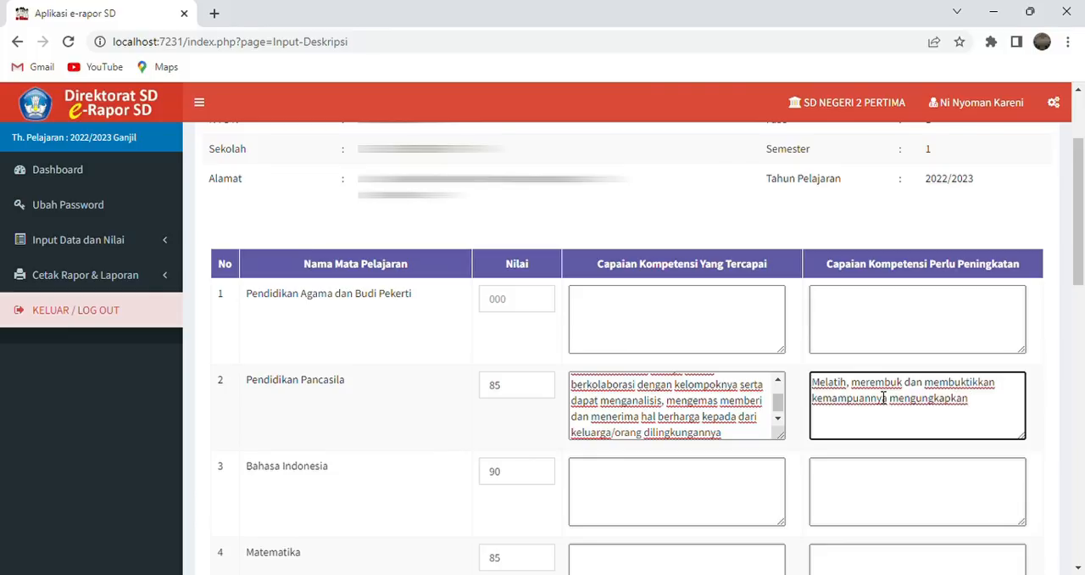
text( pendapat di kelas)
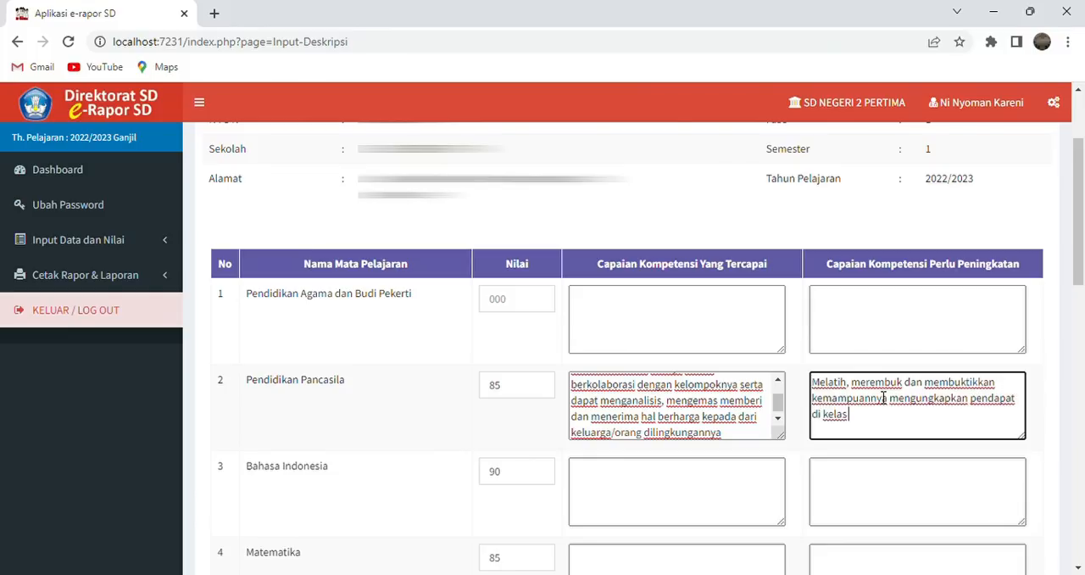
text( dan mendengarkan de)
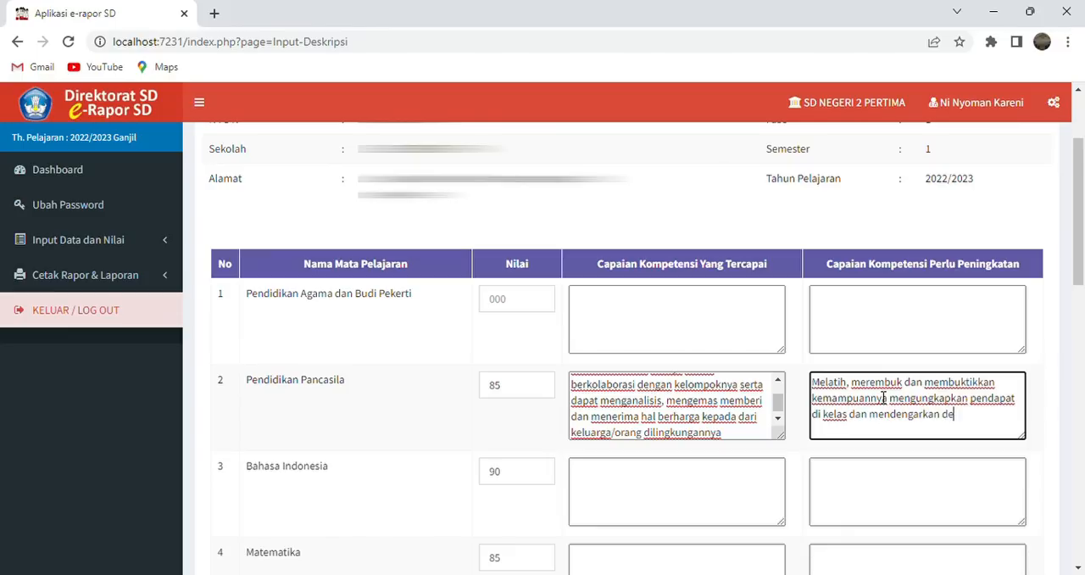
text(ngan seksama)
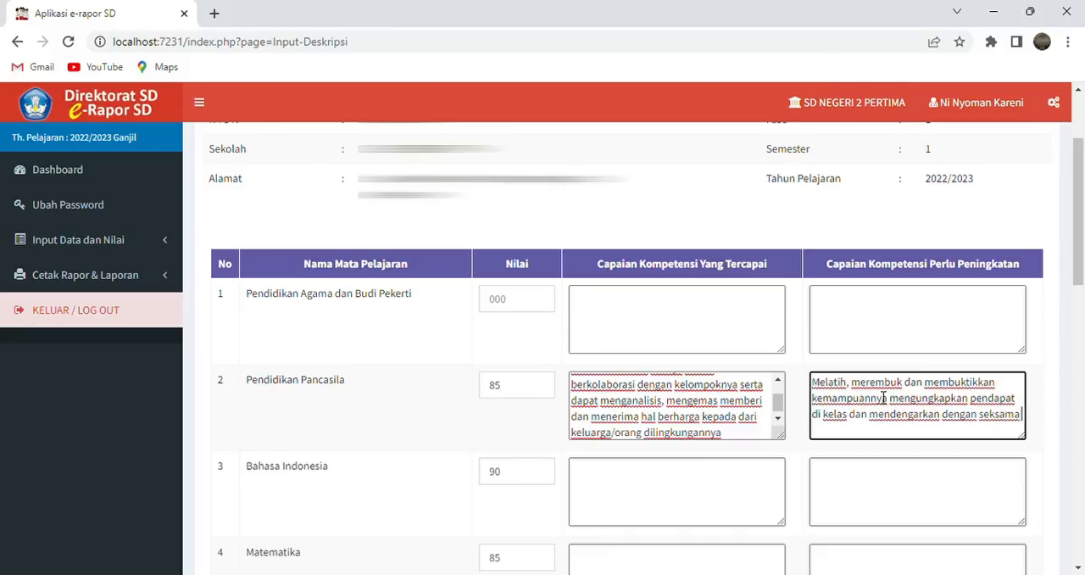
text(/men)
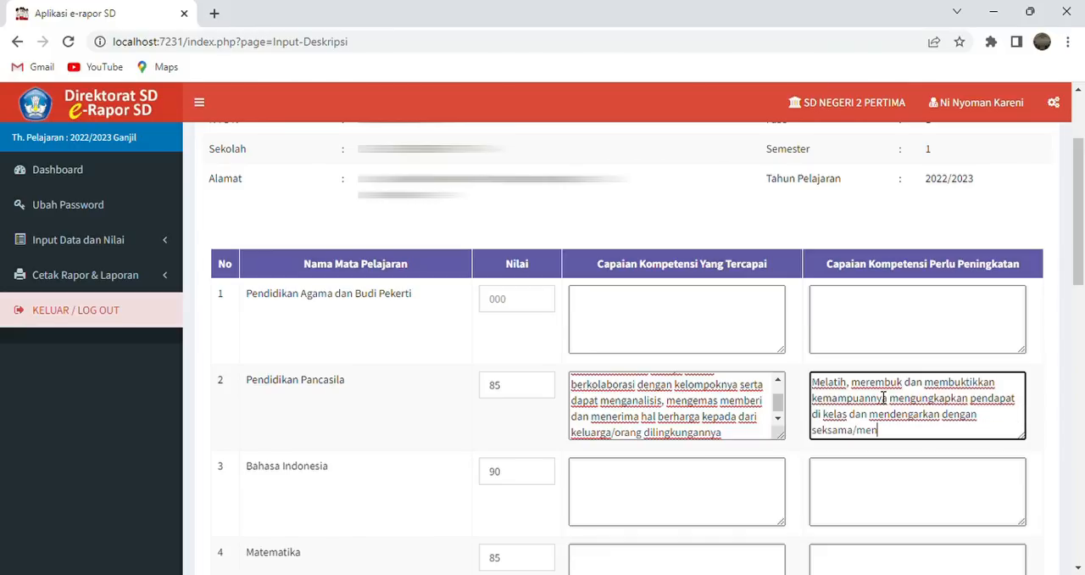
text(yimak saat teman be)
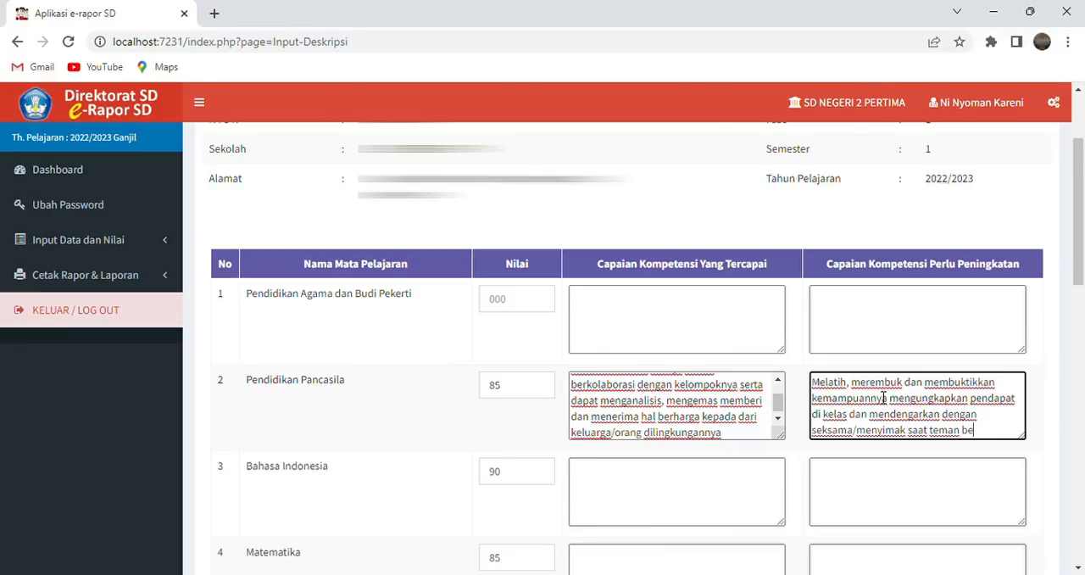
text(rbicara)
- Look over the grades and competency description fields of the remaining subjects, such as Bahasa Indonesia and Matematika
scroll(883, 397, down, 1)
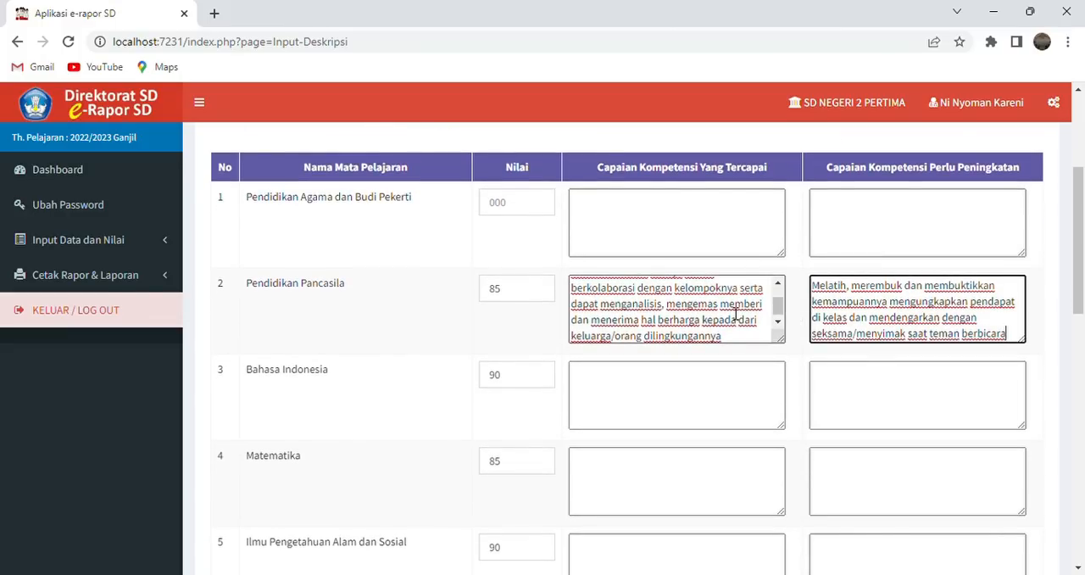
scroll(717, 409, down, 1)
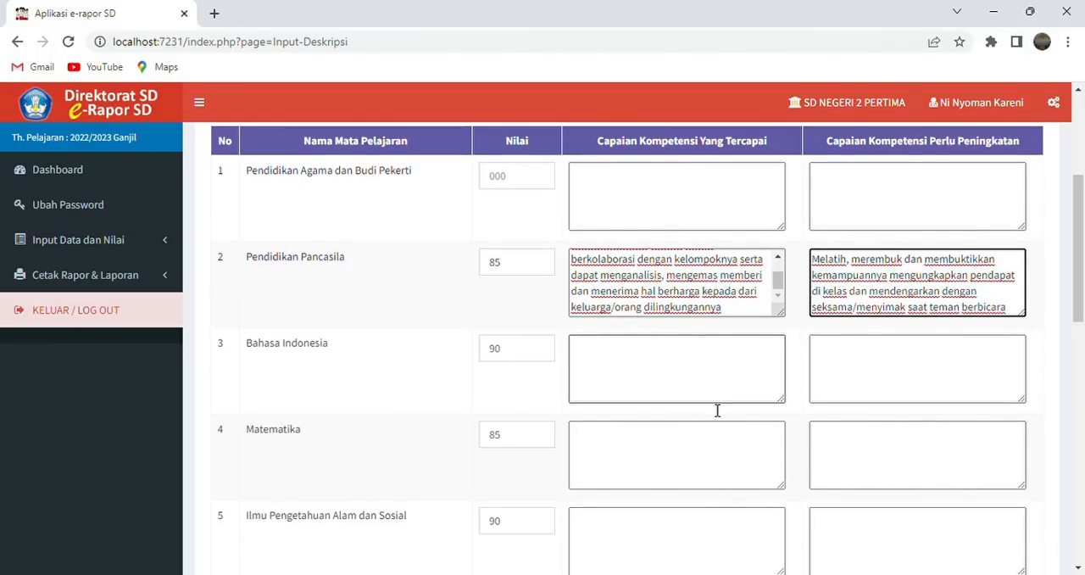
scroll(717, 410, down, 1)
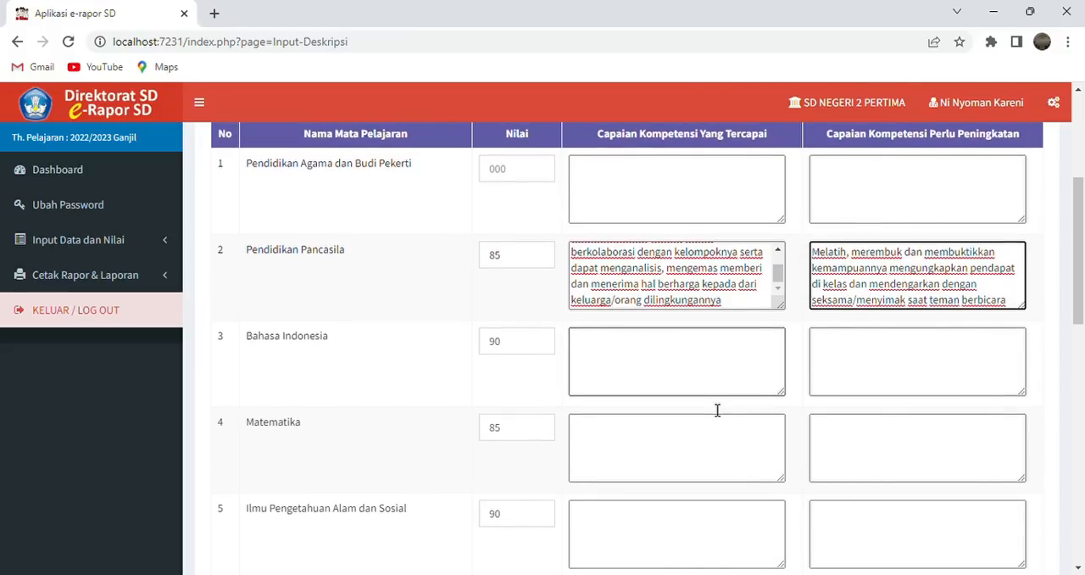
scroll(717, 410, down, 1)
scroll(717, 410, up, 1)
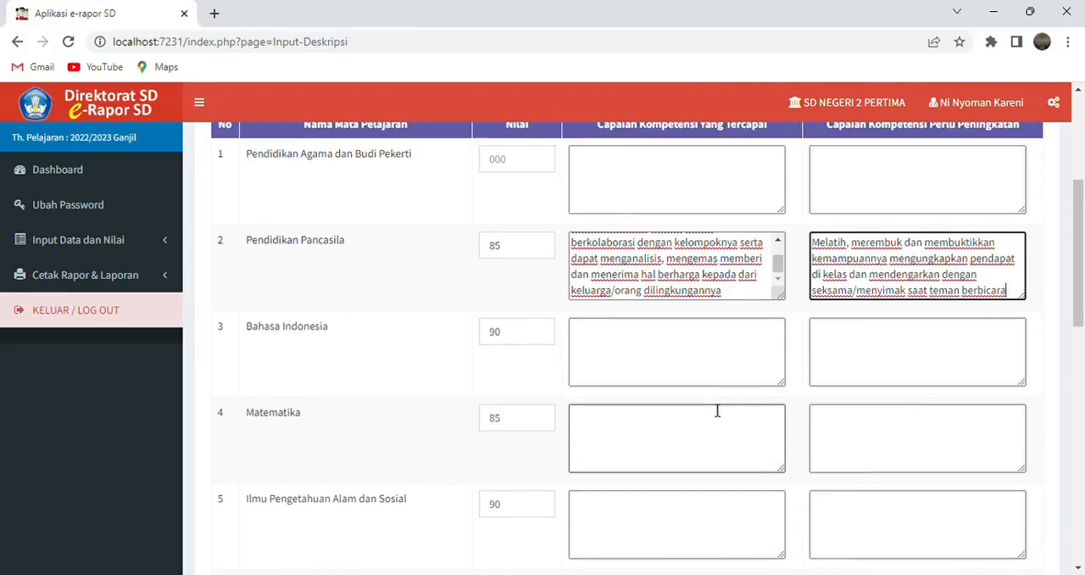
scroll(717, 411, down, 2)
scroll(717, 410, up, 1)
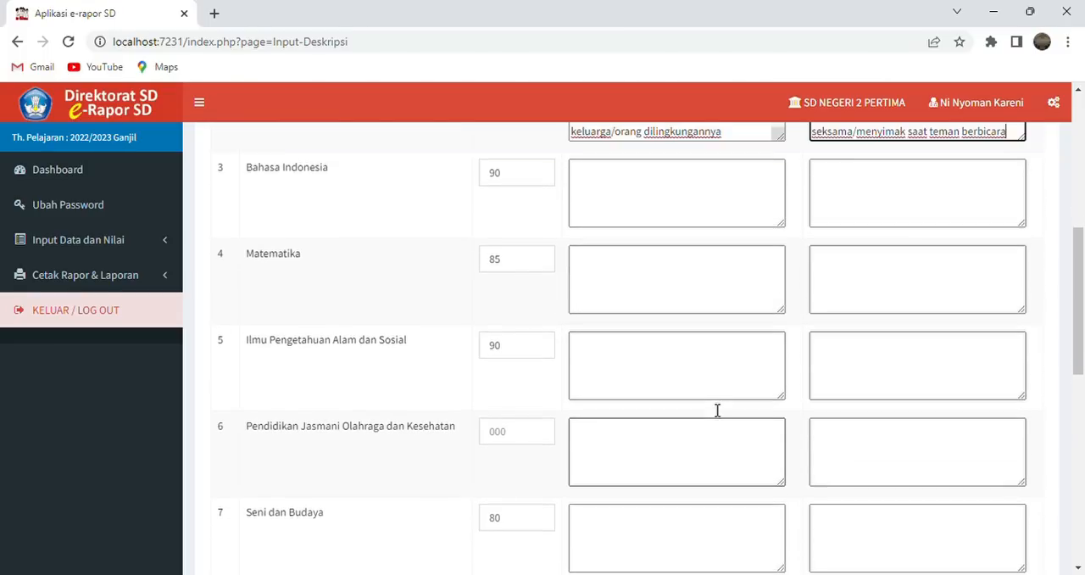
click(687, 238)
click(685, 290)
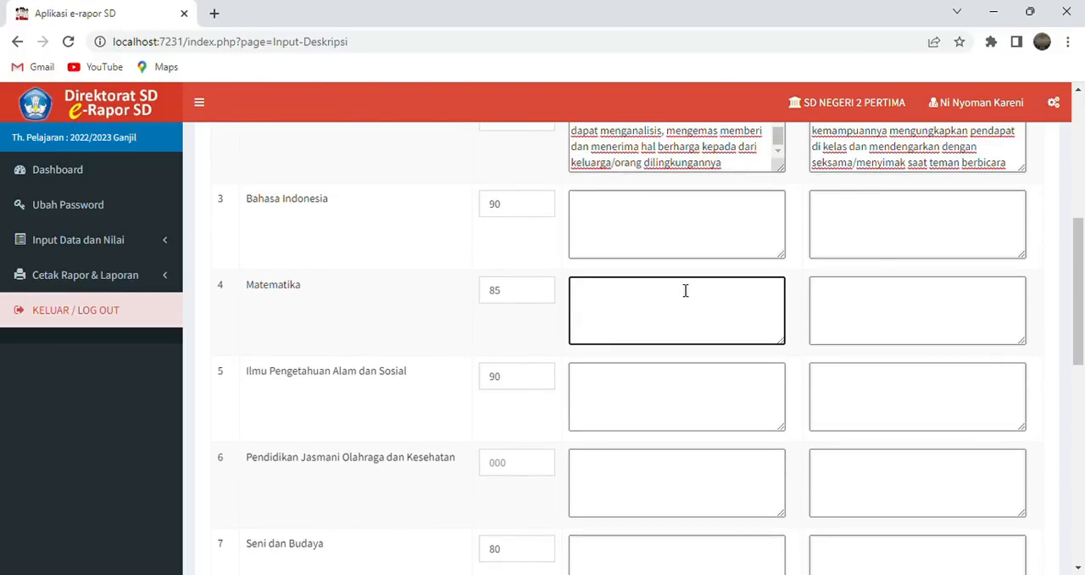
scroll(685, 289, down, 1)
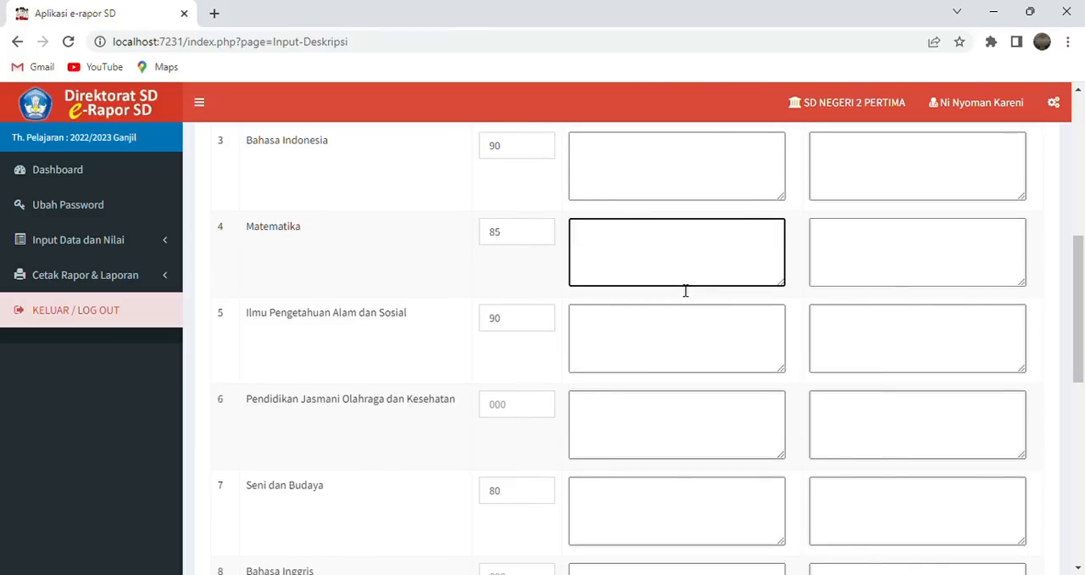
scroll(684, 290, up, 3)
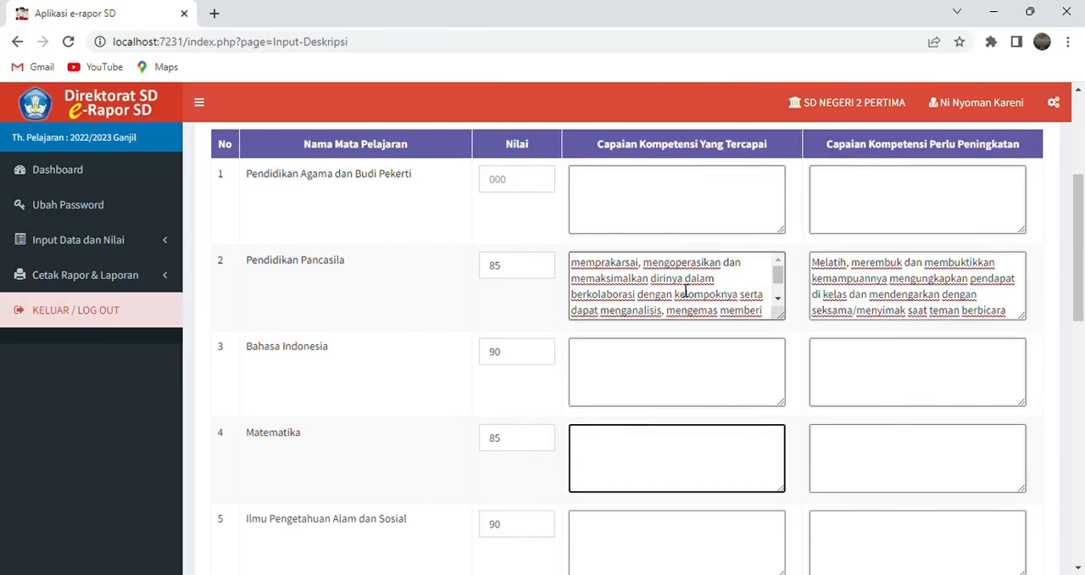
- Save the student's competency descriptions and close the data storage report
scroll(685, 290, down, 1)
drag(1081, 305, 1081, 325)
scroll(1082, 325, down, 8)
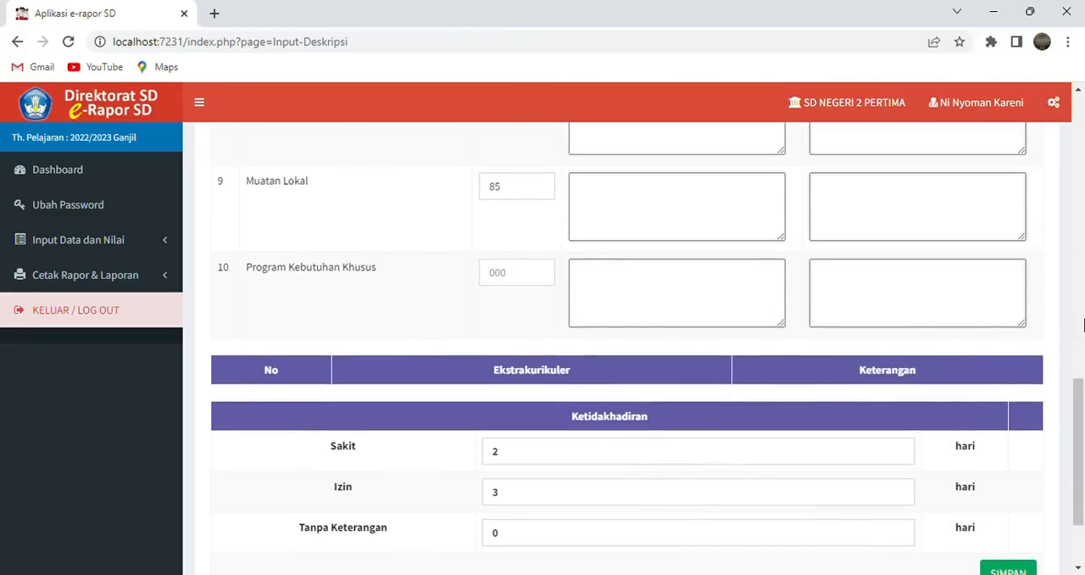
scroll(1082, 324, down, 1)
click(1034, 490)
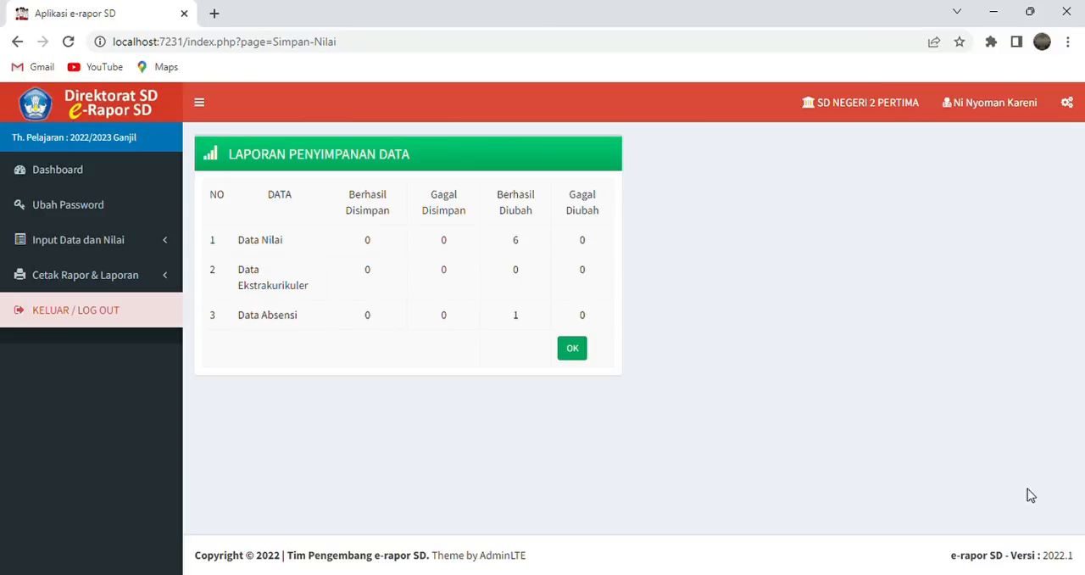
click(573, 349)
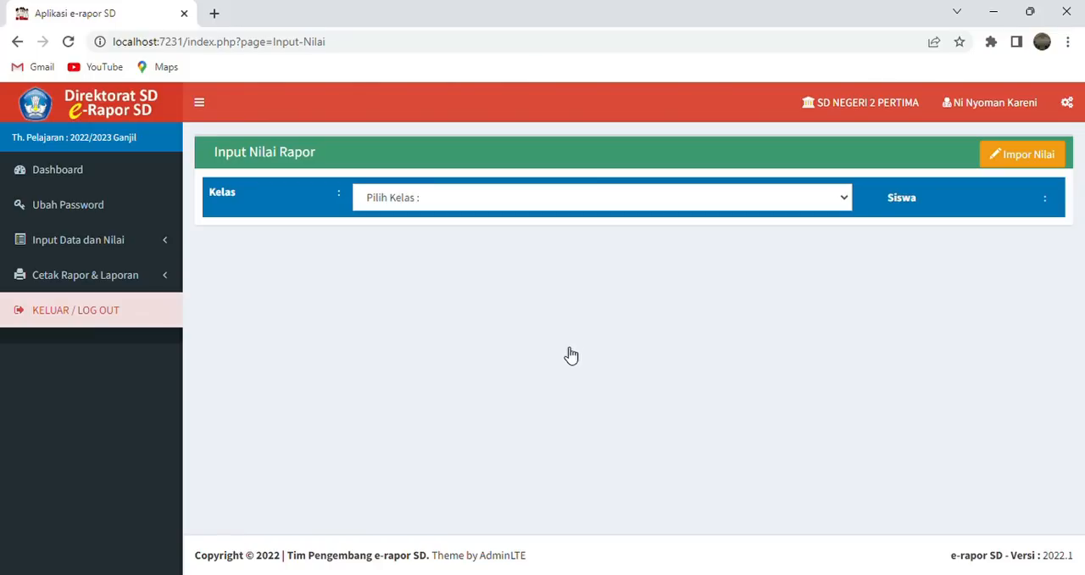
click(848, 206)
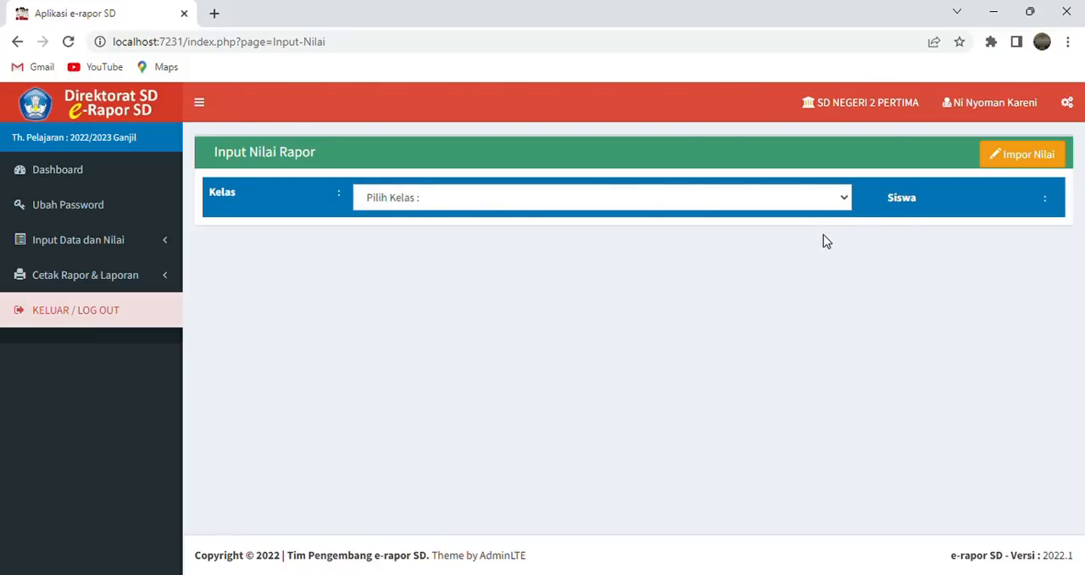
click(823, 235)
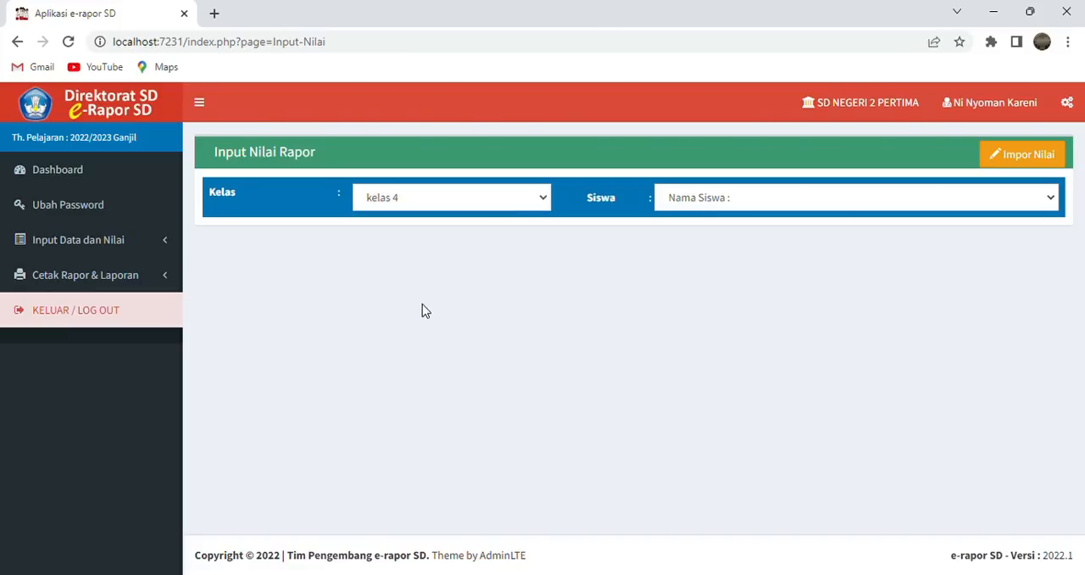
click(169, 259)
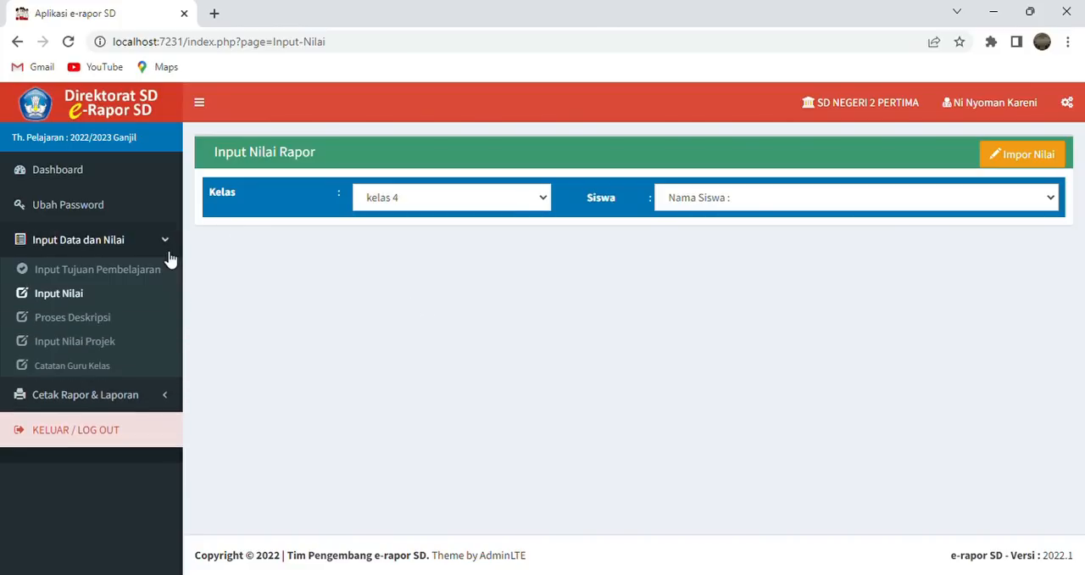
click(149, 320)
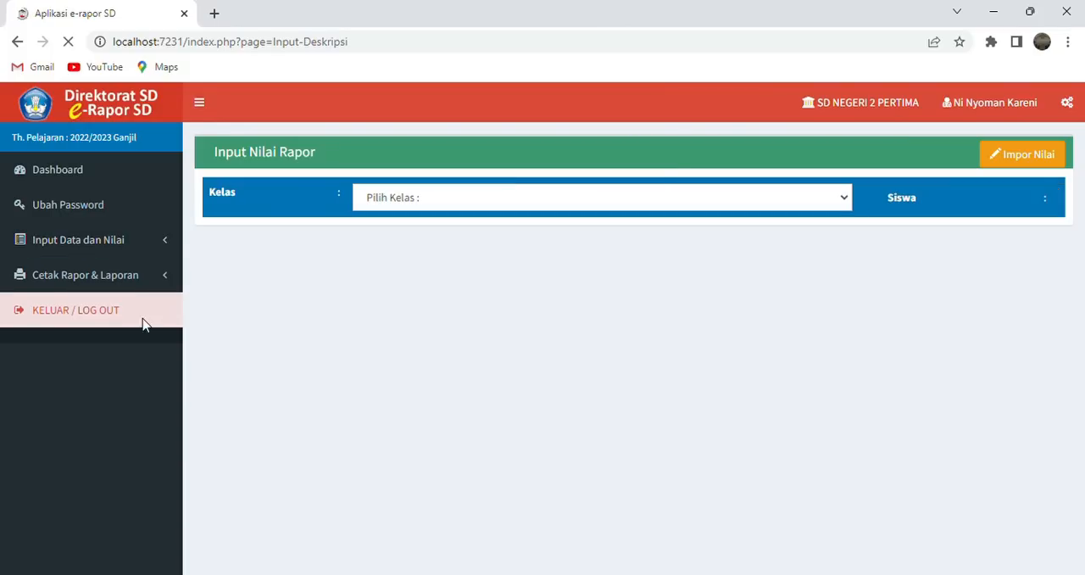
- Open Input Nilai Projek and choose kelas 4 and the student for the project assessment
click(167, 251)
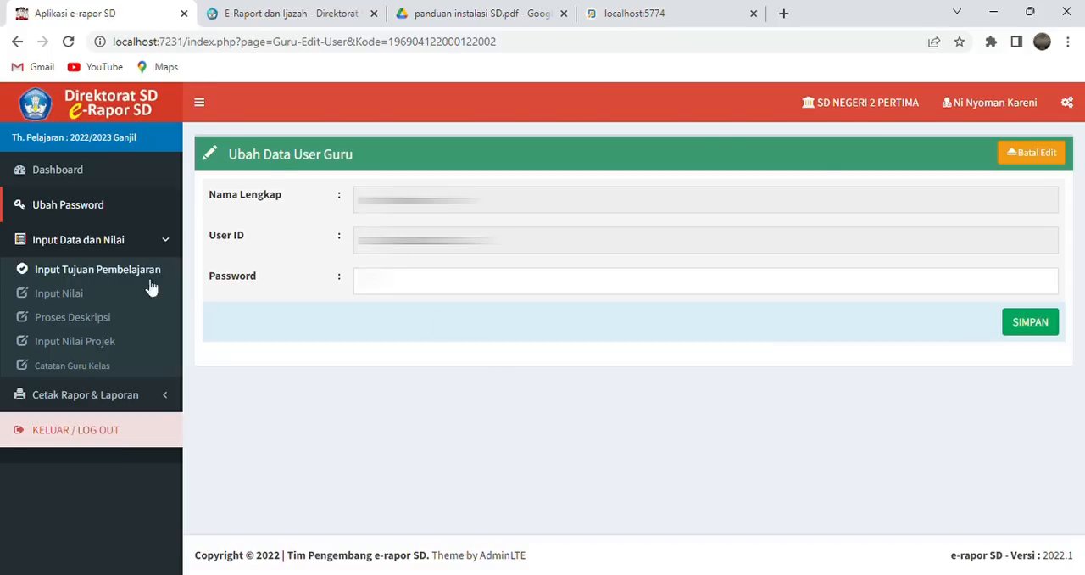
click(112, 341)
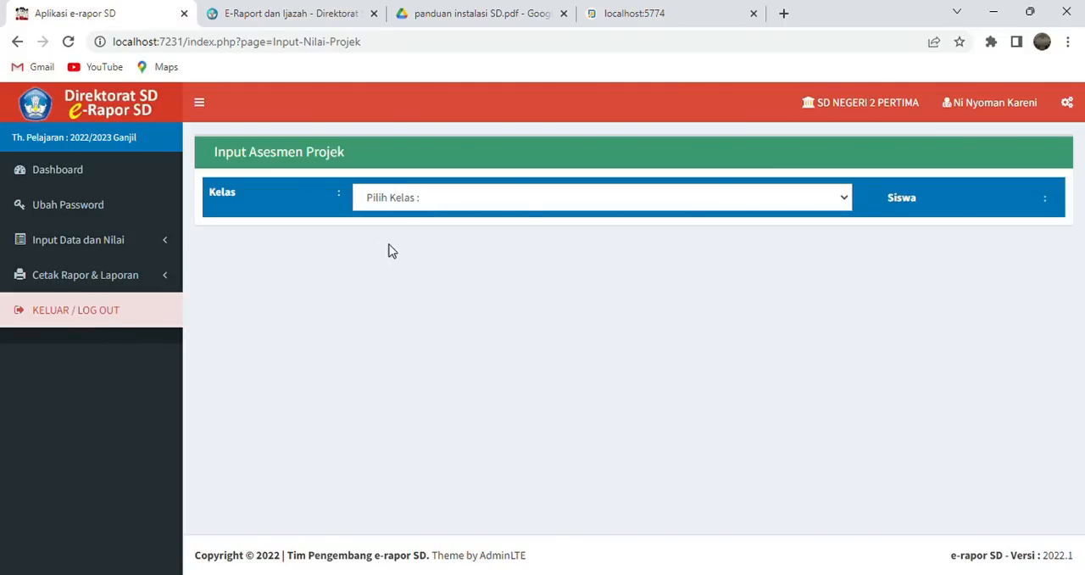
click(670, 207)
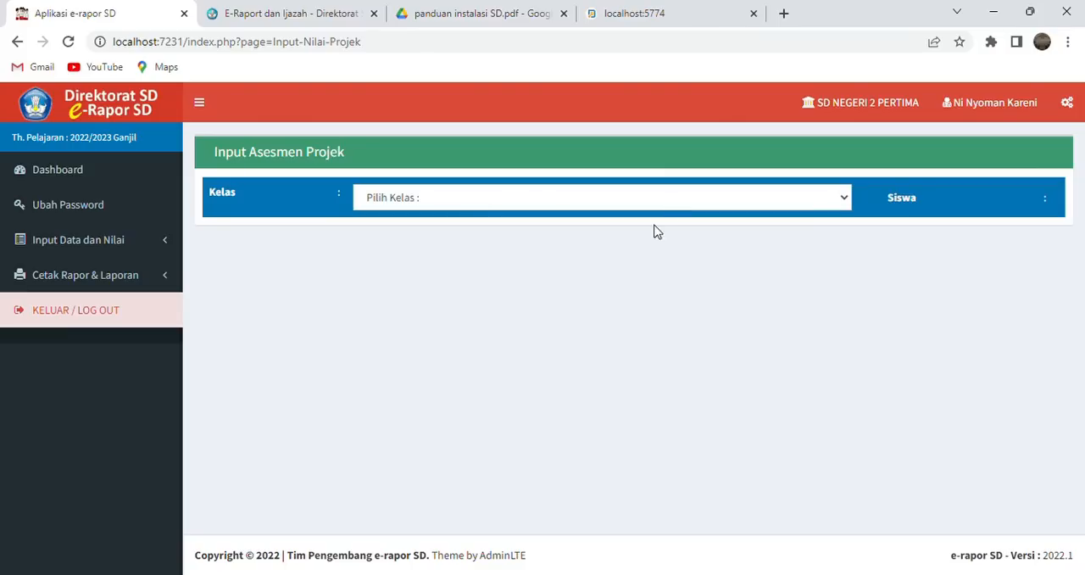
click(648, 237)
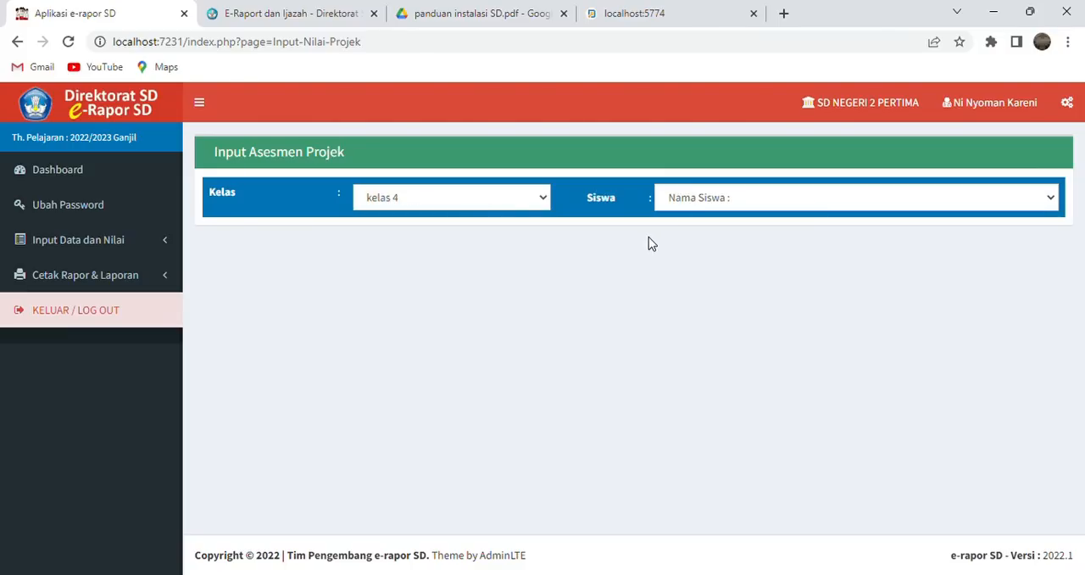
click(820, 237)
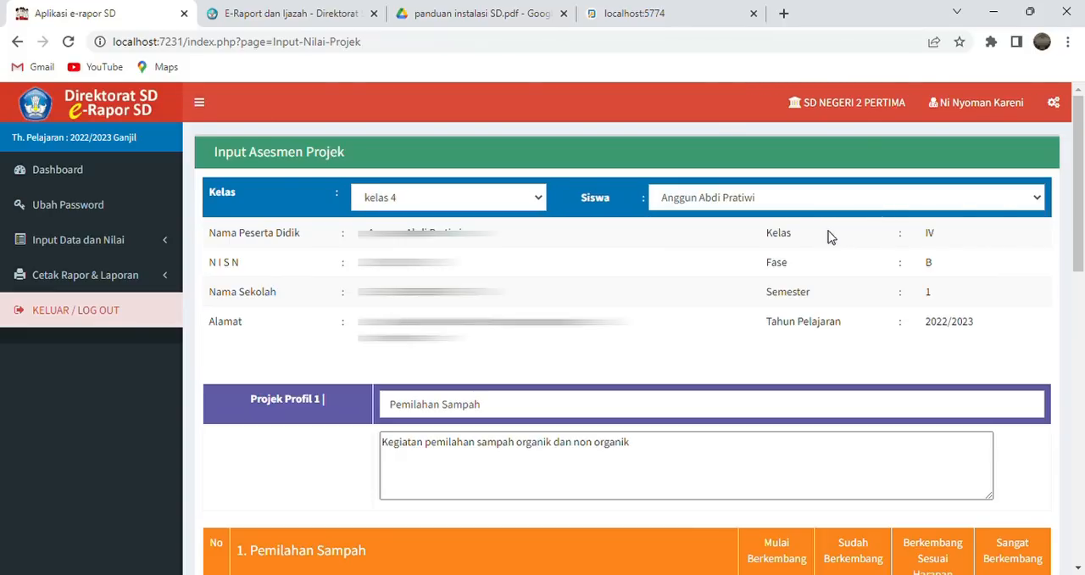
- Rate Pemilahan Sampah: Beriman item 1 Berkembang Sesuai Harapan, item 2 Sudah Berkembang, and both Berkebinekaan global items Berkembang Sesuai Harapan
drag(1082, 198, 1083, 277)
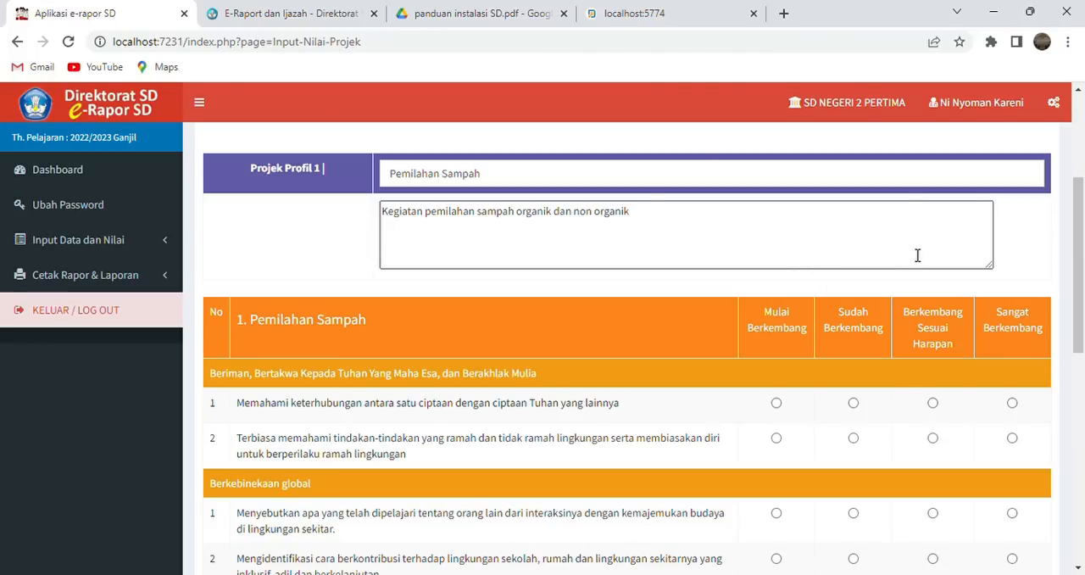
drag(1083, 238, 1082, 243)
drag(1083, 245, 1083, 281)
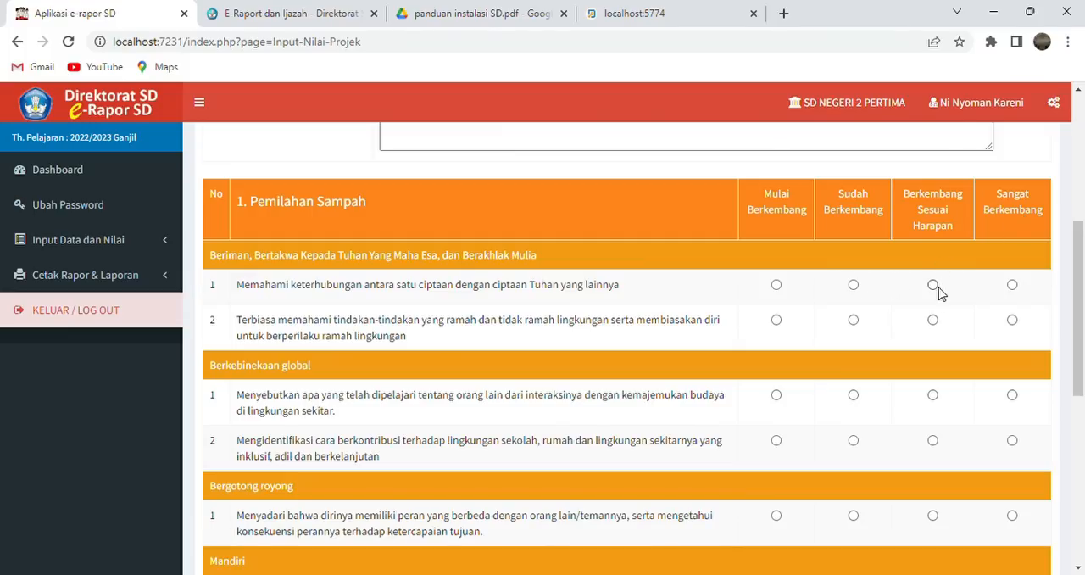
click(852, 286)
click(933, 286)
click(853, 322)
click(932, 398)
click(933, 441)
- Rate Bergotong royong and Bernalar kritis as Berkembang Sesuai Harapan, and Mandiri and Kreatif as Sudah Berkembang
drag(1080, 314, 1082, 410)
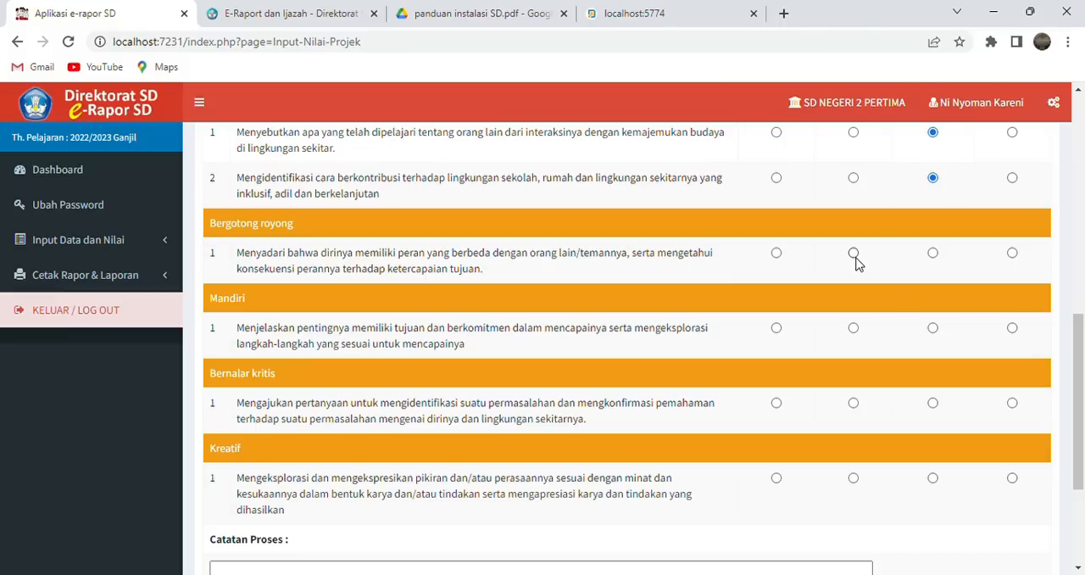
click(932, 254)
click(853, 329)
click(852, 480)
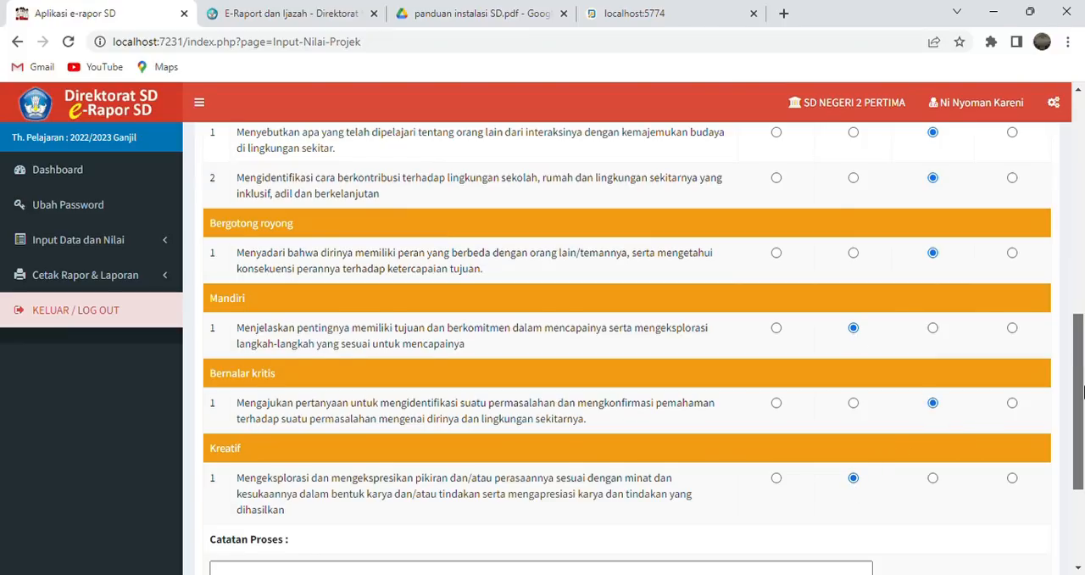
- Begin the Catatan Proses for the Pemilahan Sampah project with "Memahami bahwa"
drag(1078, 392, 1082, 452)
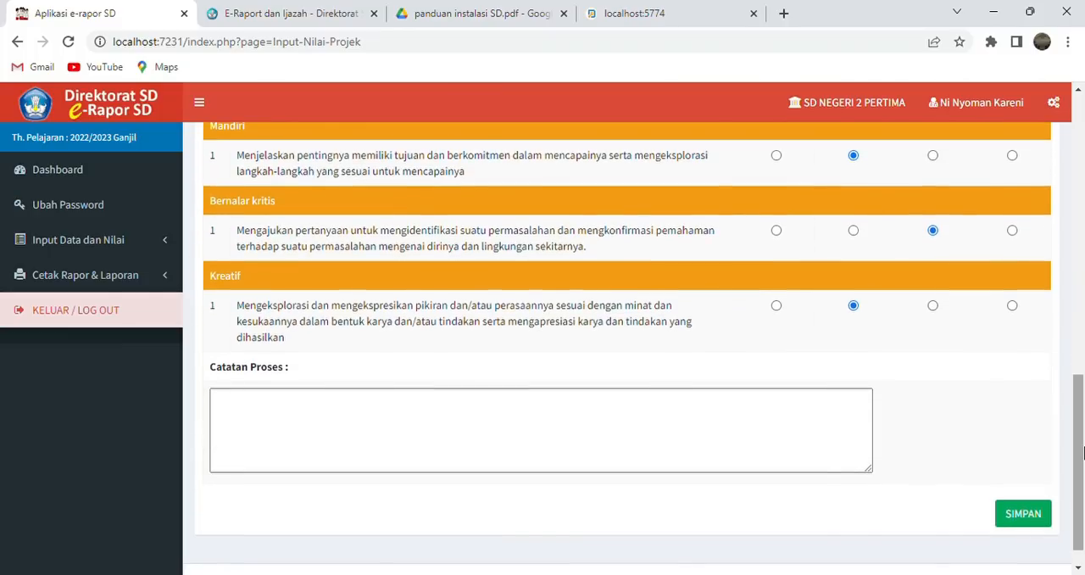
click(517, 454)
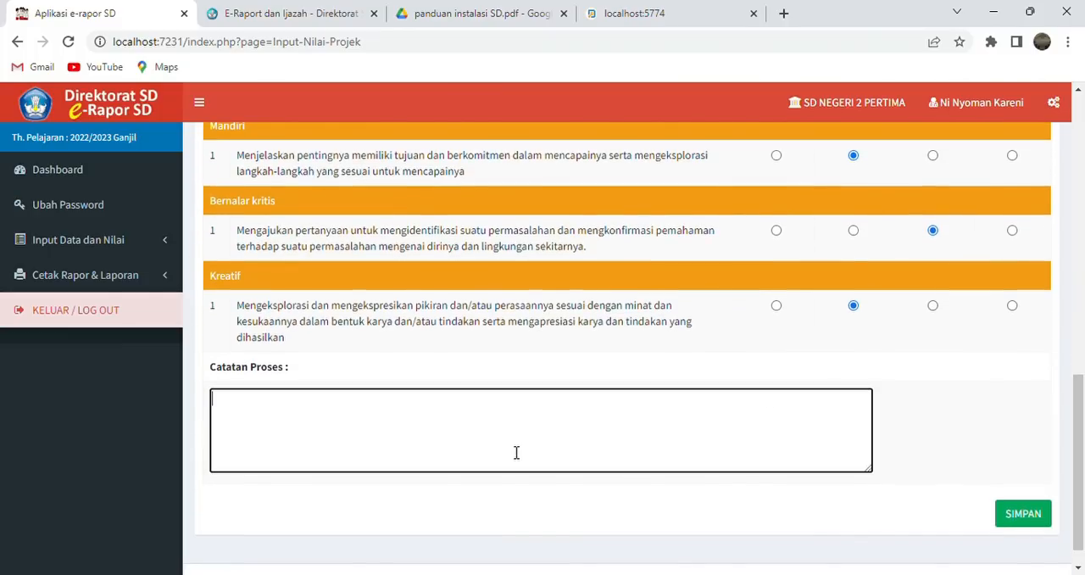
scroll(1081, 379, up, 4)
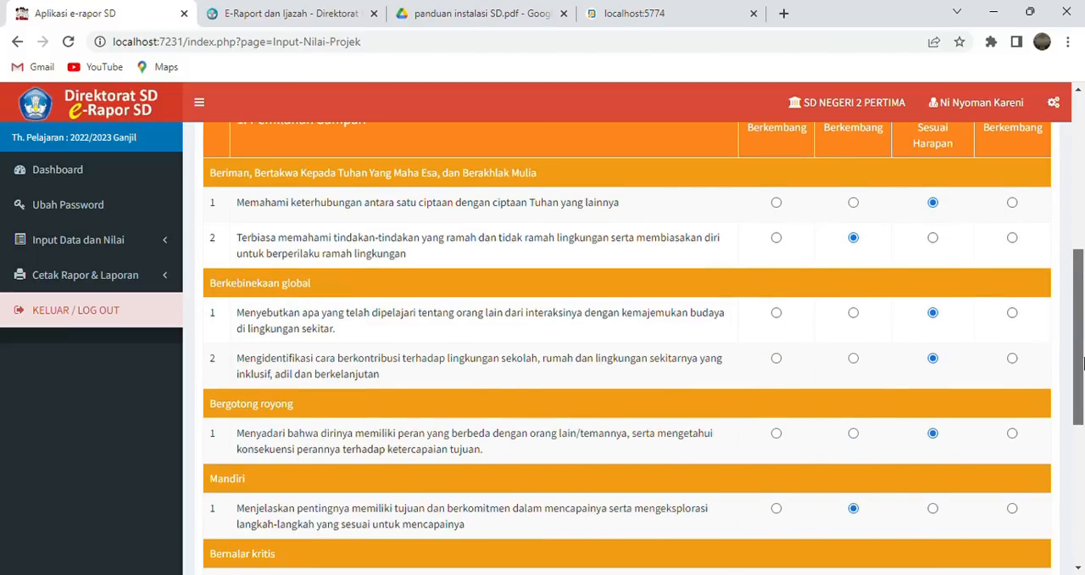
drag(1082, 362, 1082, 487)
click(644, 455)
text(Memahami bahwa)
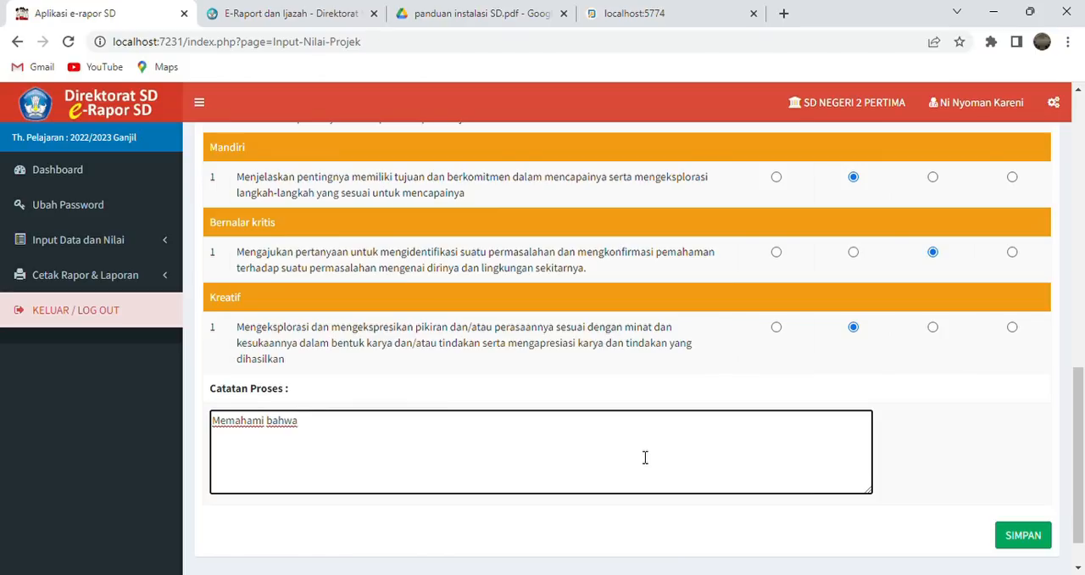
- Continue the Catatan Proses with "peduli lingkungan dengan pemilahan sampah dapat"
text(peduli lingkungan dengan pemilahan samapa)
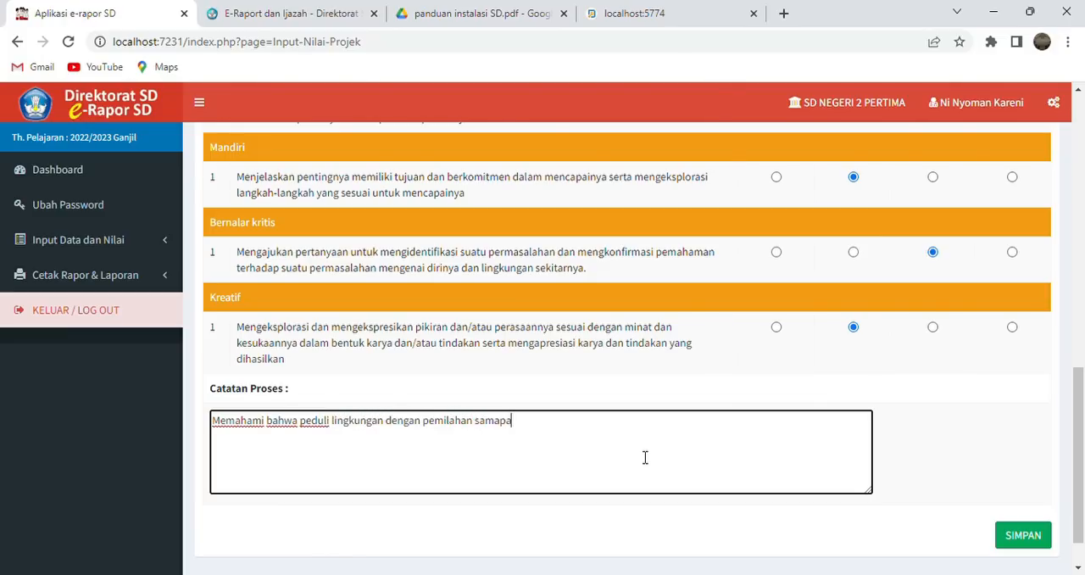
text(i)
key(BackSpace)
key(BackSpace)
key(BackSpace)
key(BackSpace)
text(pah dapat berp)
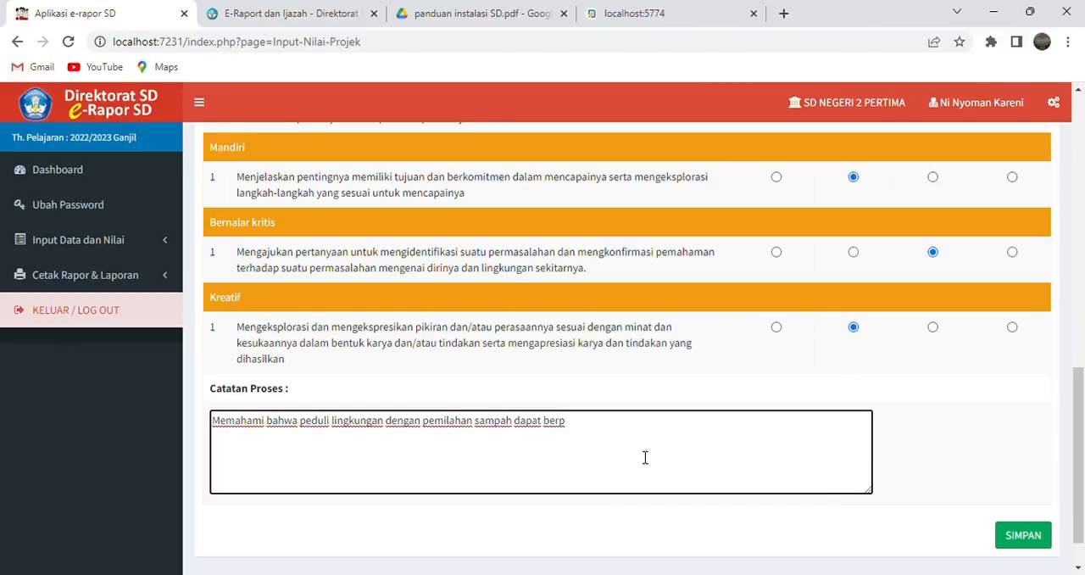
text(er)
key(BackSpace)
key(BackSpace)
key(BackSpace)
key(BackSpace)
key(BackSpace)
key(BackSpace)
- Review the project ratings and complete the Catatan Proses with "berperilaku ramah terhadap lingkungan ..."
scroll(644, 457, up, 1)
scroll(640, 456, up, 2)
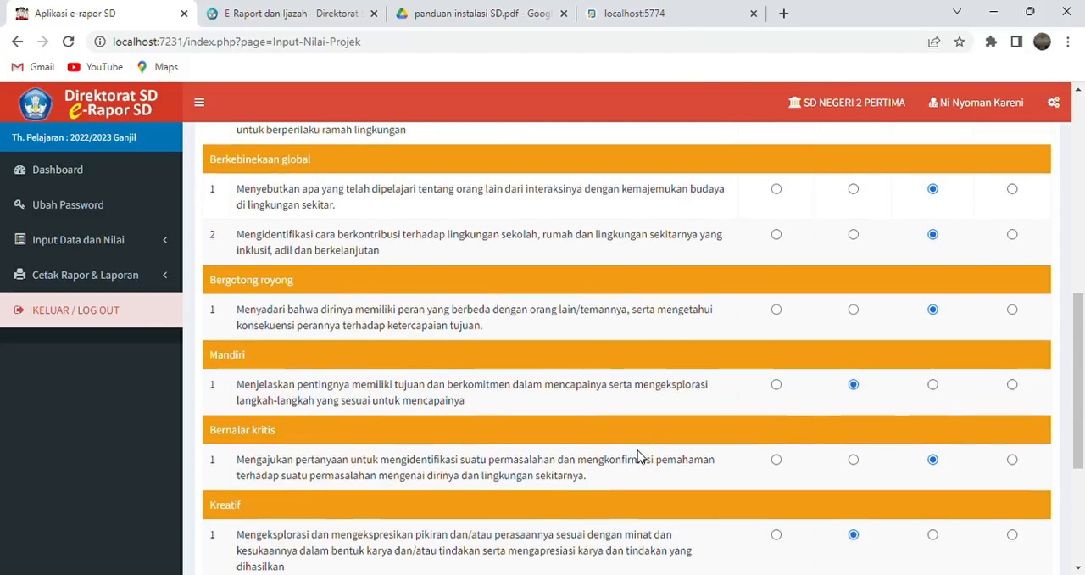
scroll(637, 456, down, 1)
scroll(637, 456, down, 1)
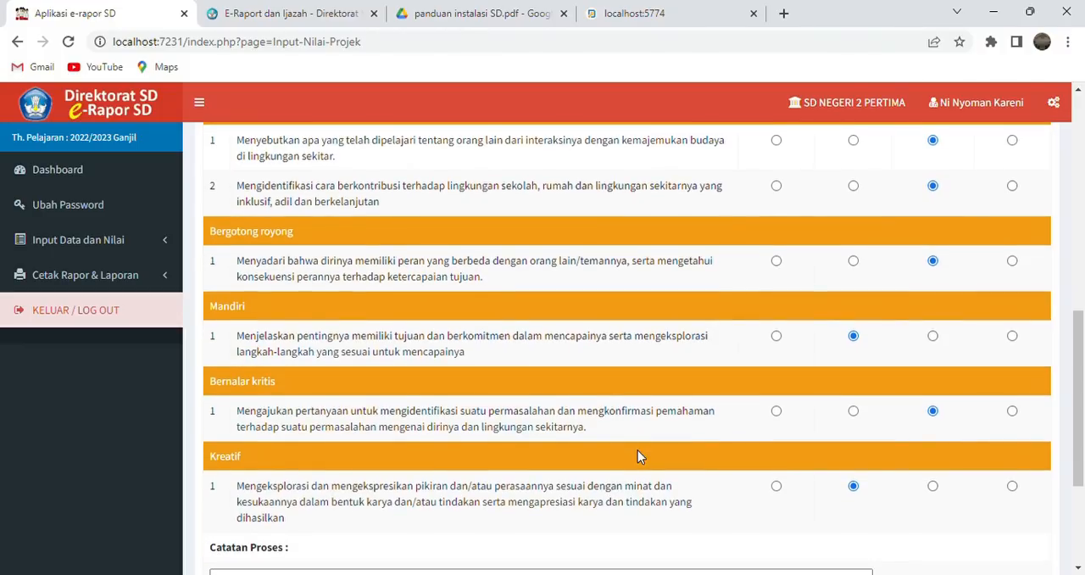
scroll(593, 438, down, 3)
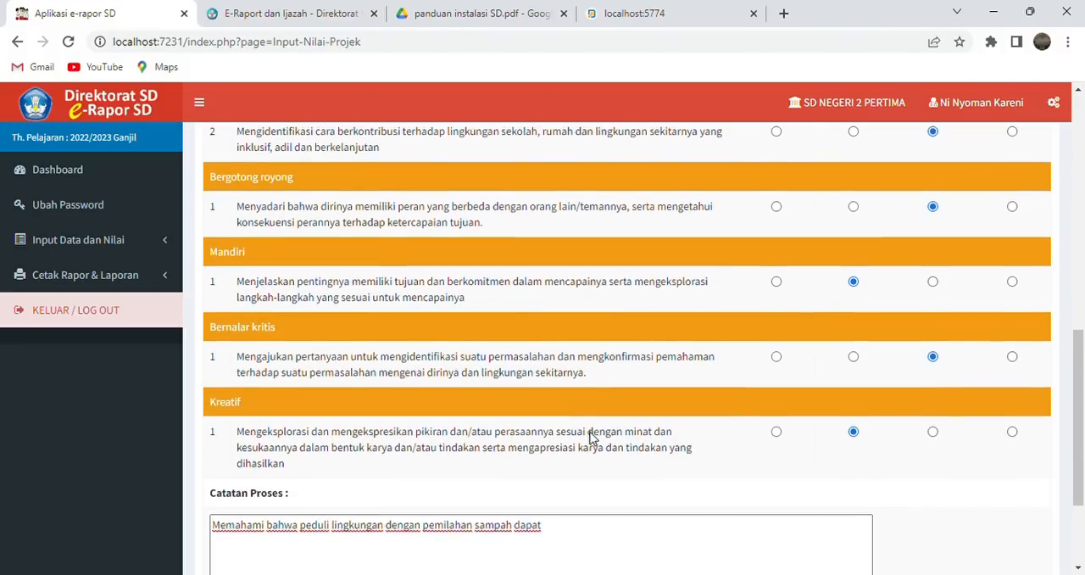
scroll(596, 438, up, 3)
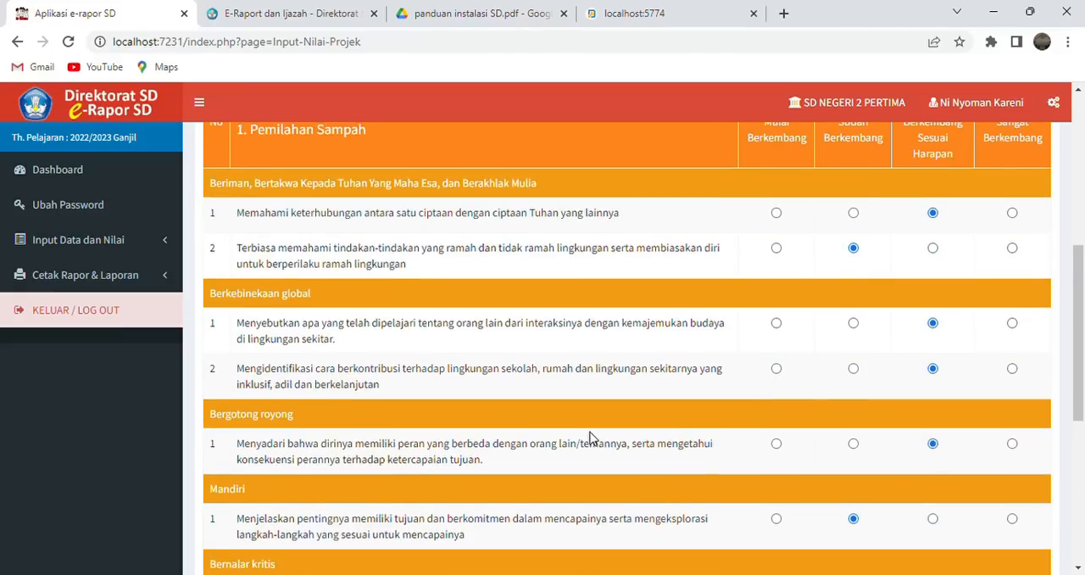
scroll(591, 437, down, 5)
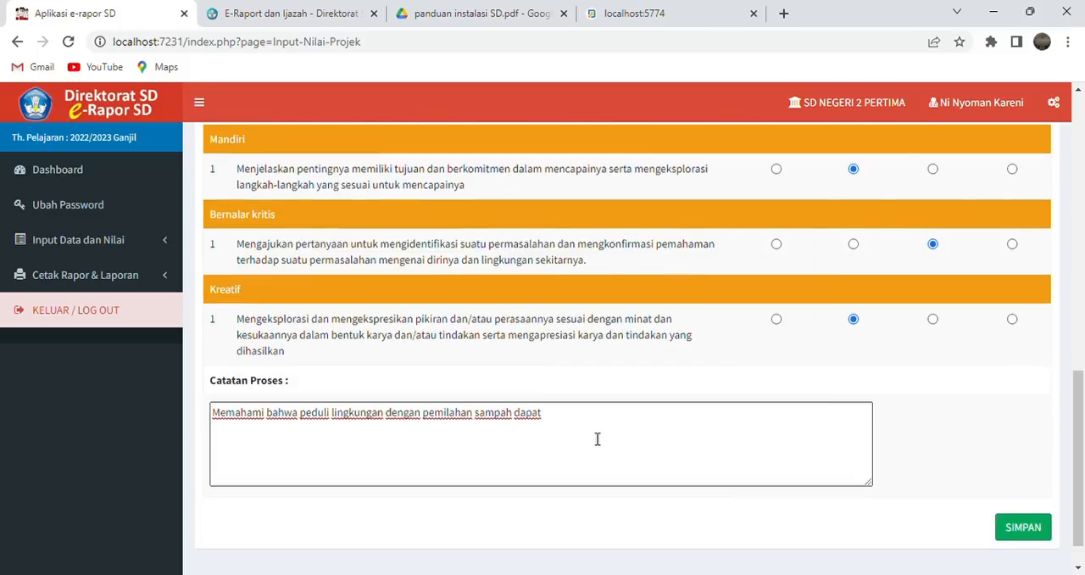
click(591, 425)
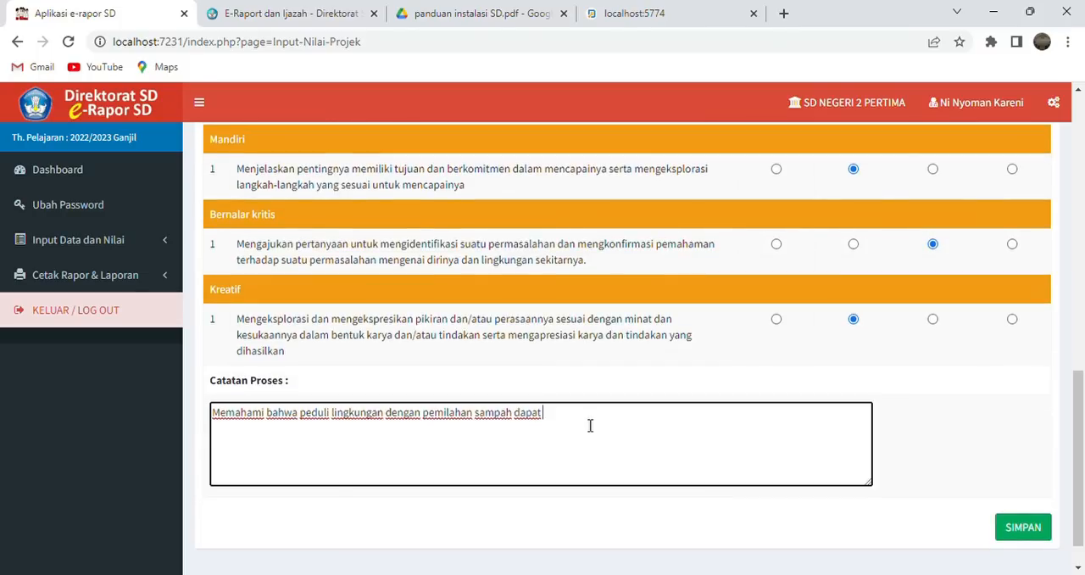
text(berperilaku ramaa)
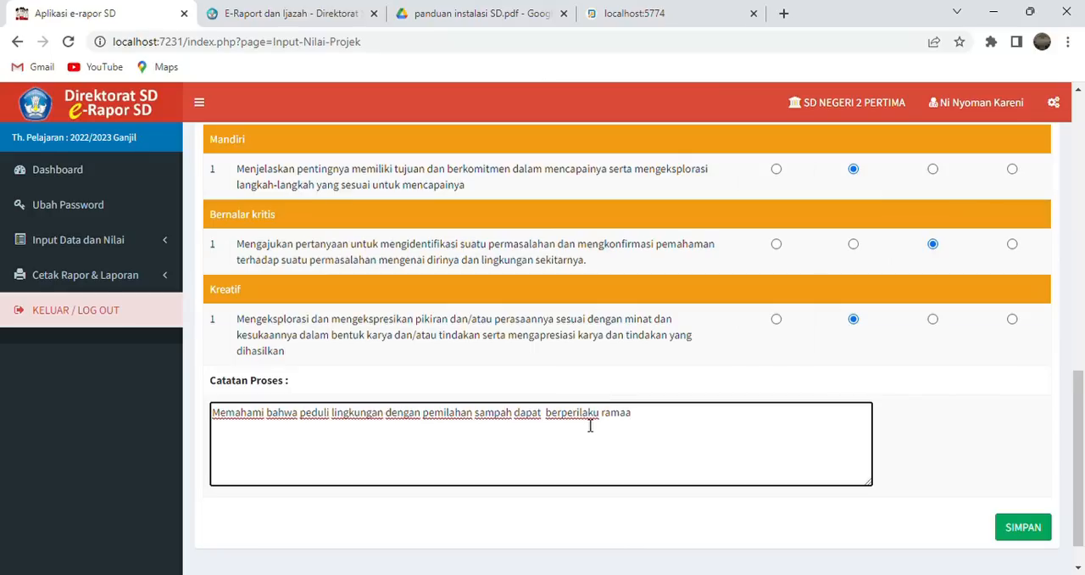
key(BackSpace)
text(h terhadap ling)
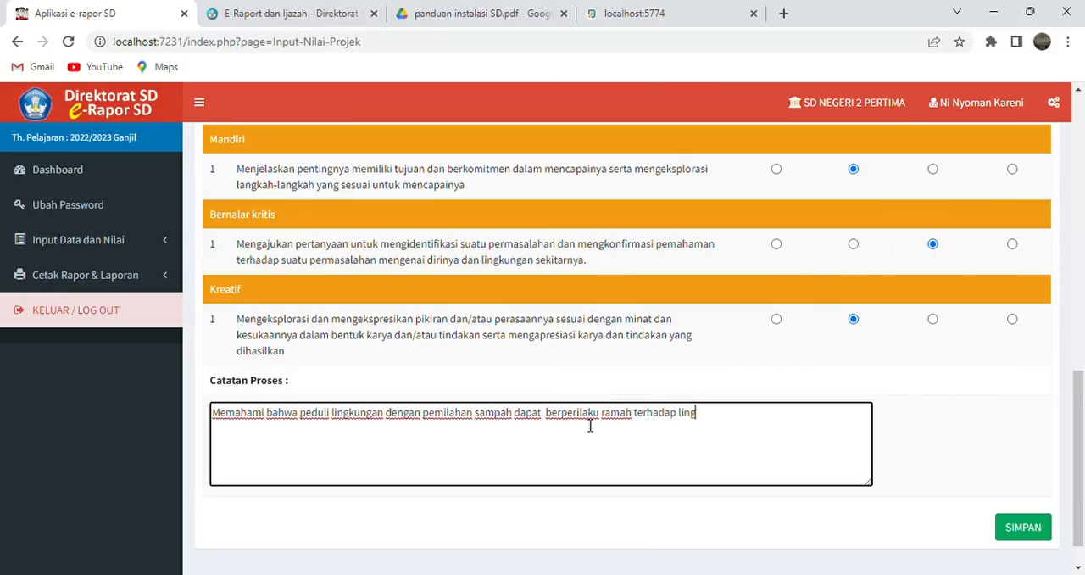
text(ngan)
key(BackSpace)
key(BackSpace)
key(BackSpace)
text(kungan ...)
drag(1078, 381, 1083, 437)
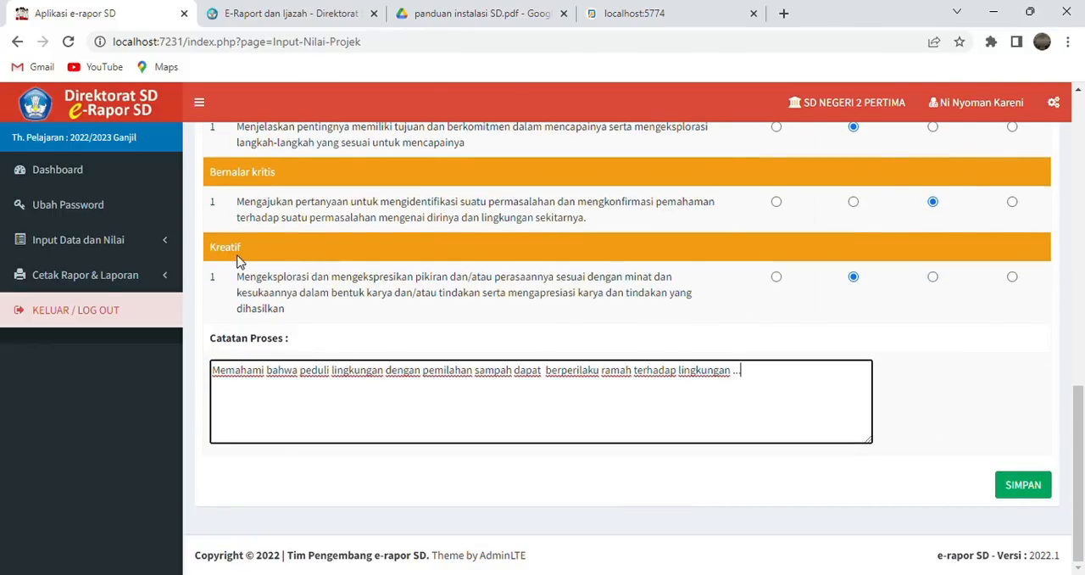
- Open Catatan Guru Kelas for kelas 4 and open the first student's development note for editing
click(164, 248)
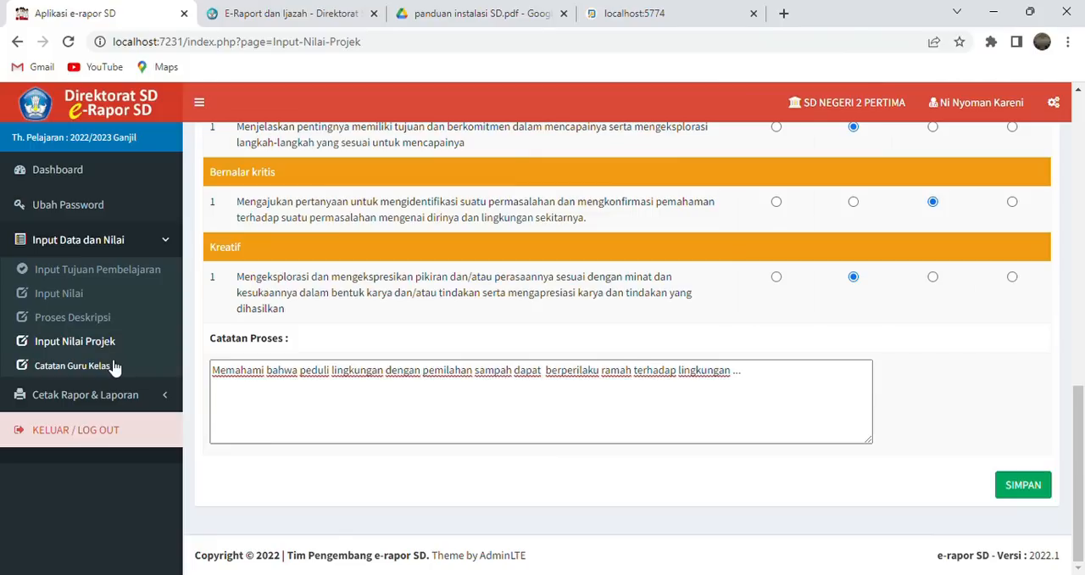
click(115, 366)
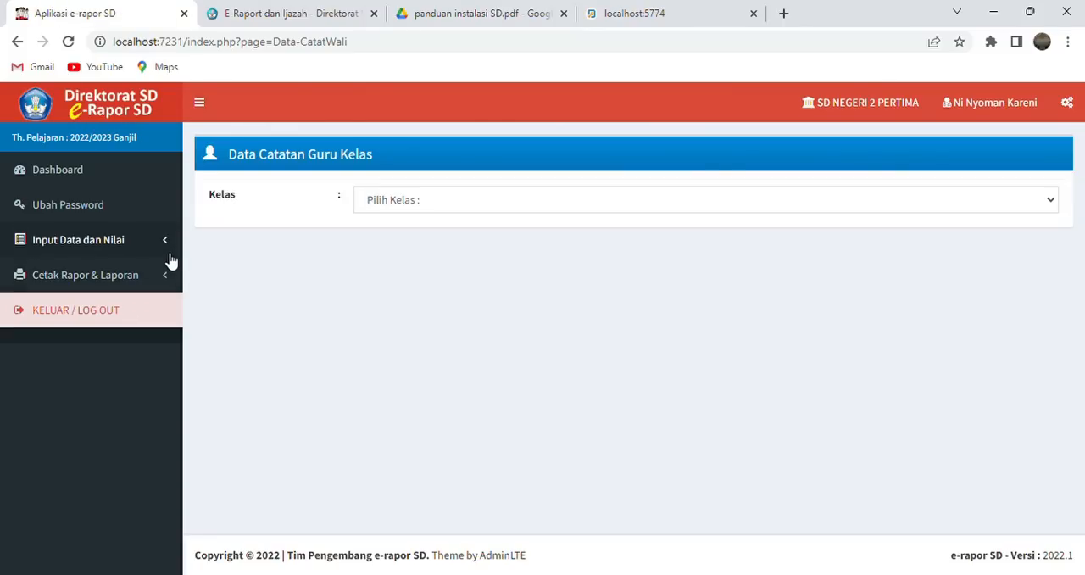
click(589, 209)
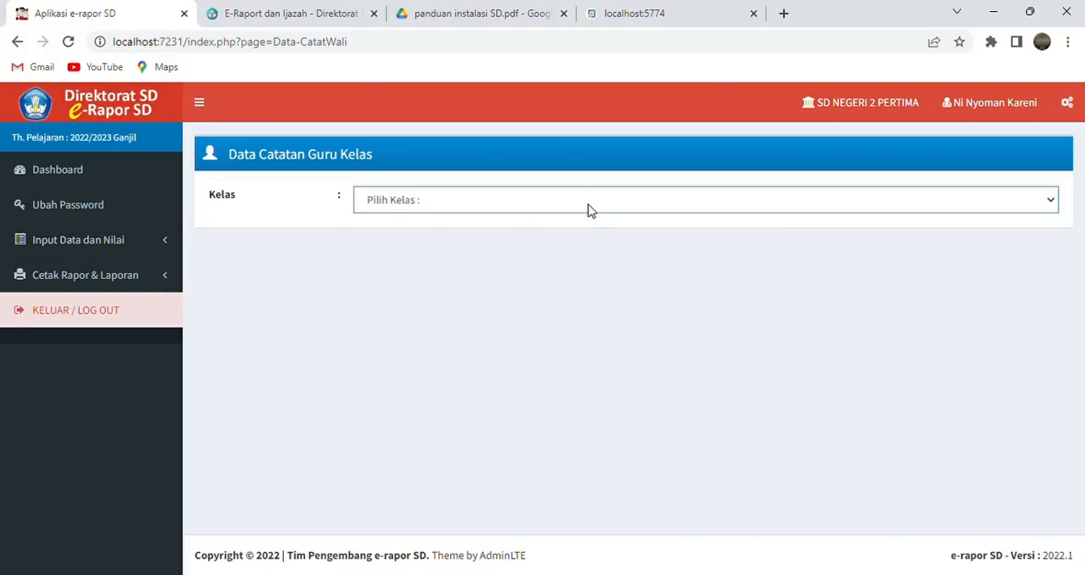
click(549, 286)
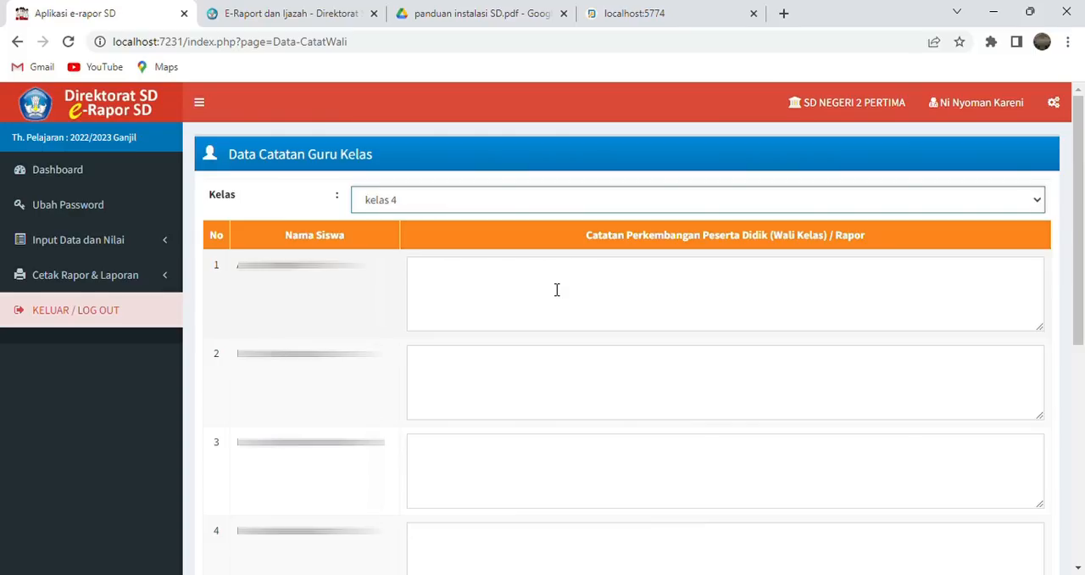
click(461, 285)
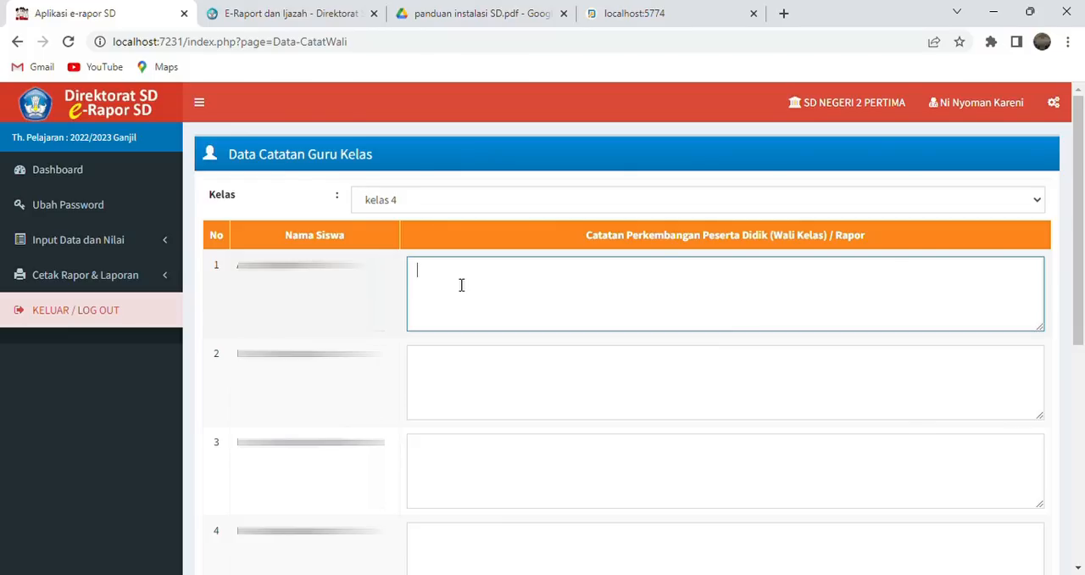
- Write the first student's development note as "sudah terlihat dalam kerjasama dan dapat bertanggung jawab"
text(udah terlihat dalam kkerjasama )
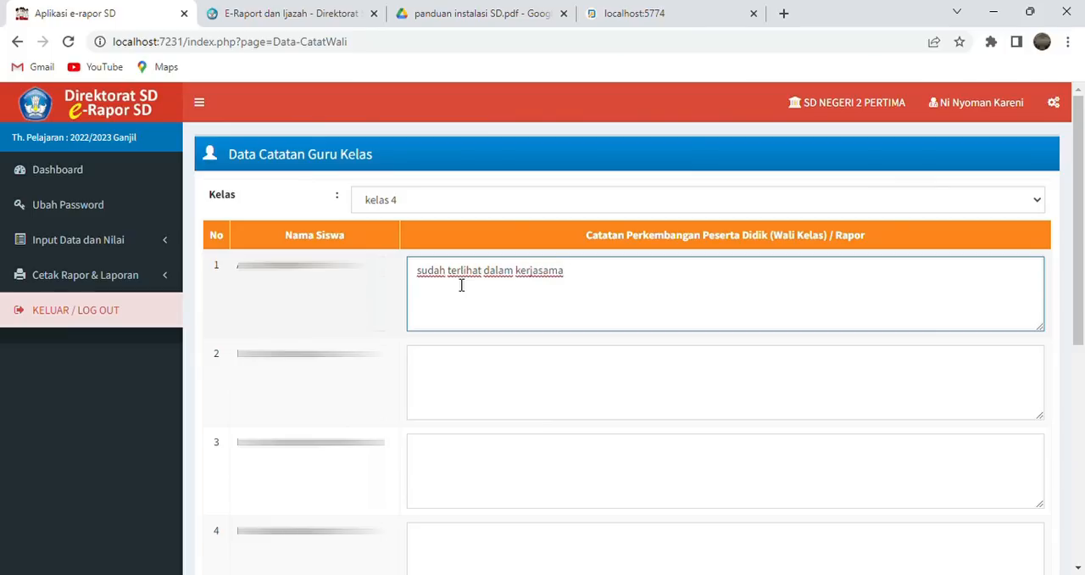
text( dan dapat bertangg)
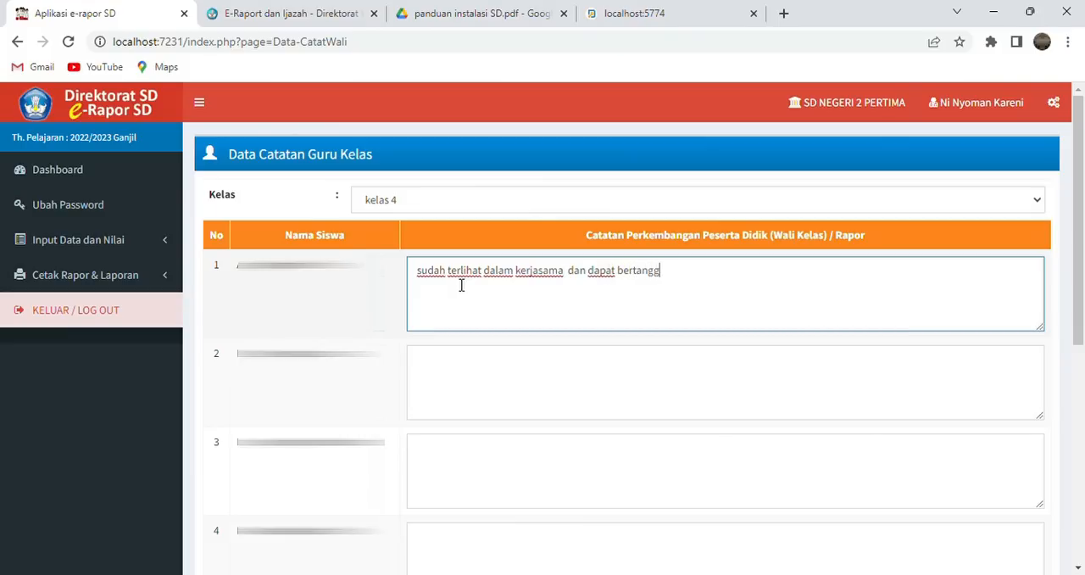
text(ung jawab)
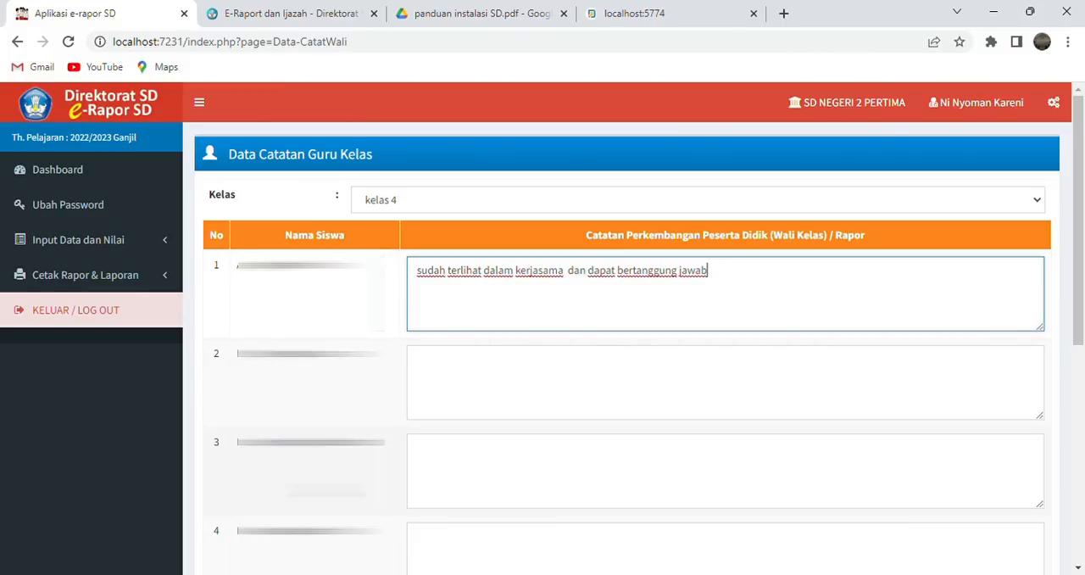
scroll(1009, 356, down, 5)
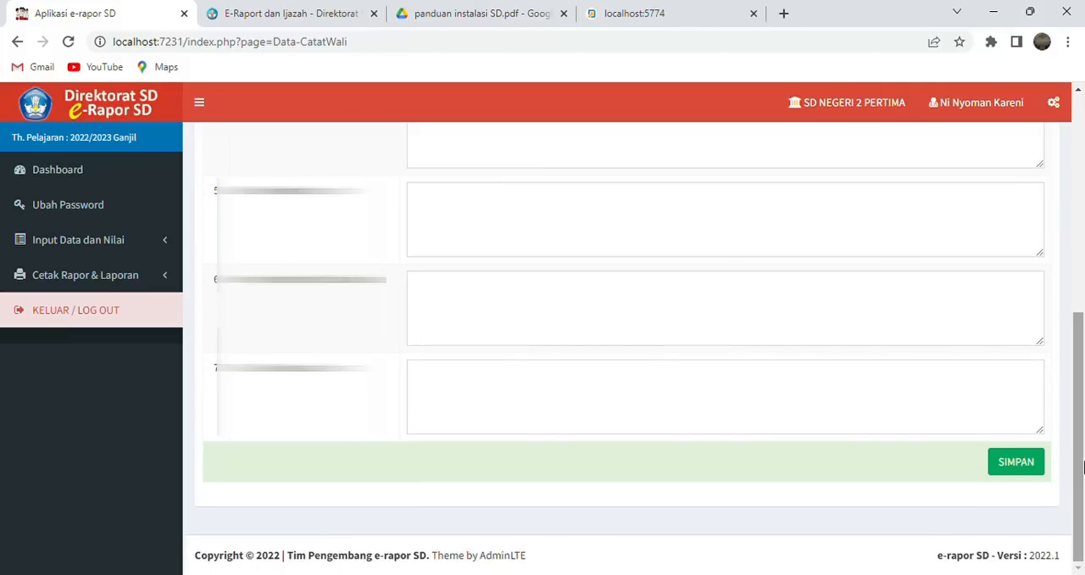
- Switch the account's access level from Guru Mapel to Wali Kelas and confirm the change
click(161, 250)
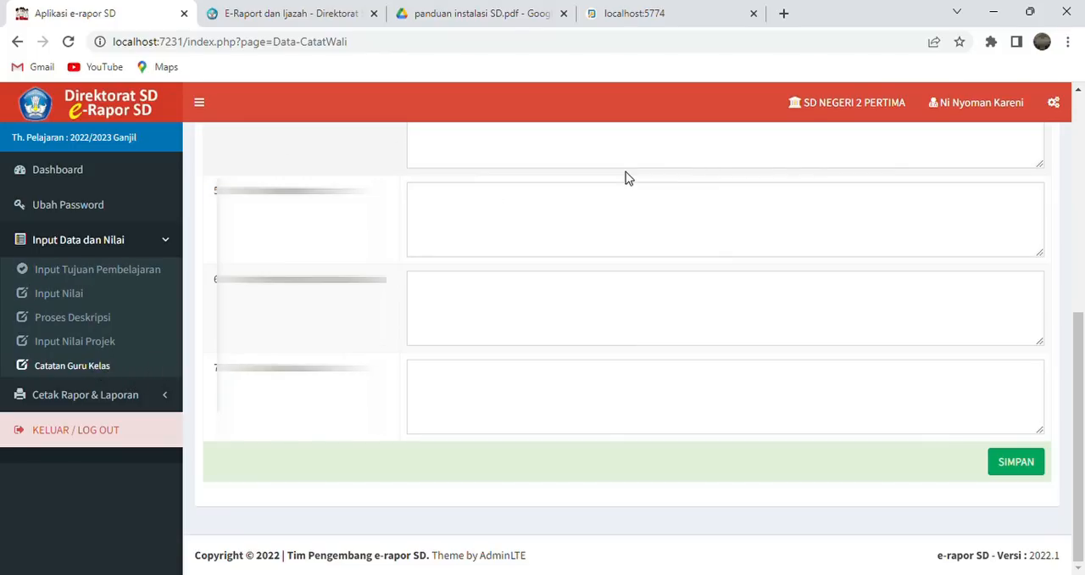
click(979, 118)
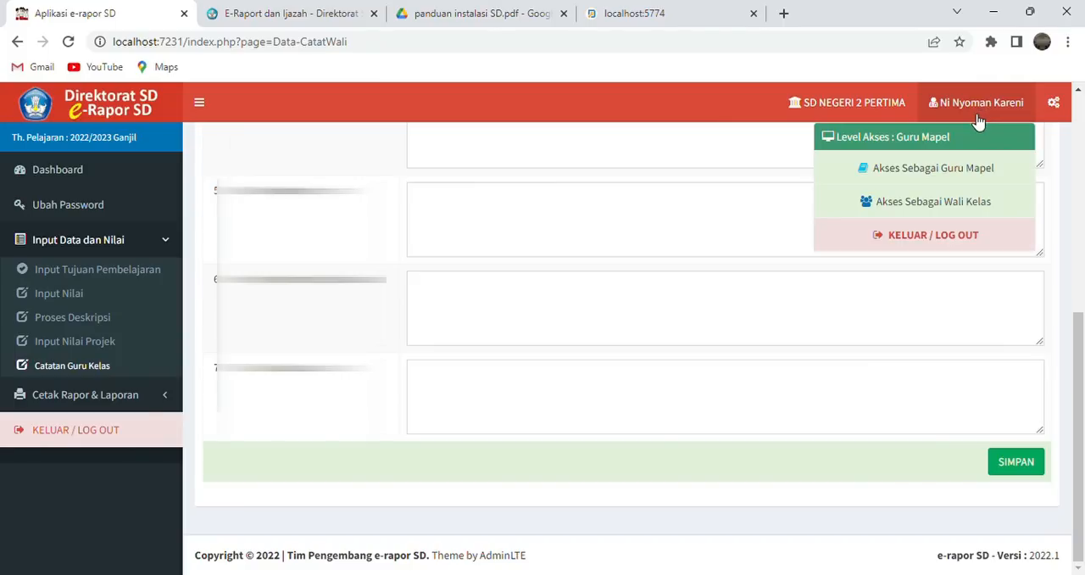
click(946, 203)
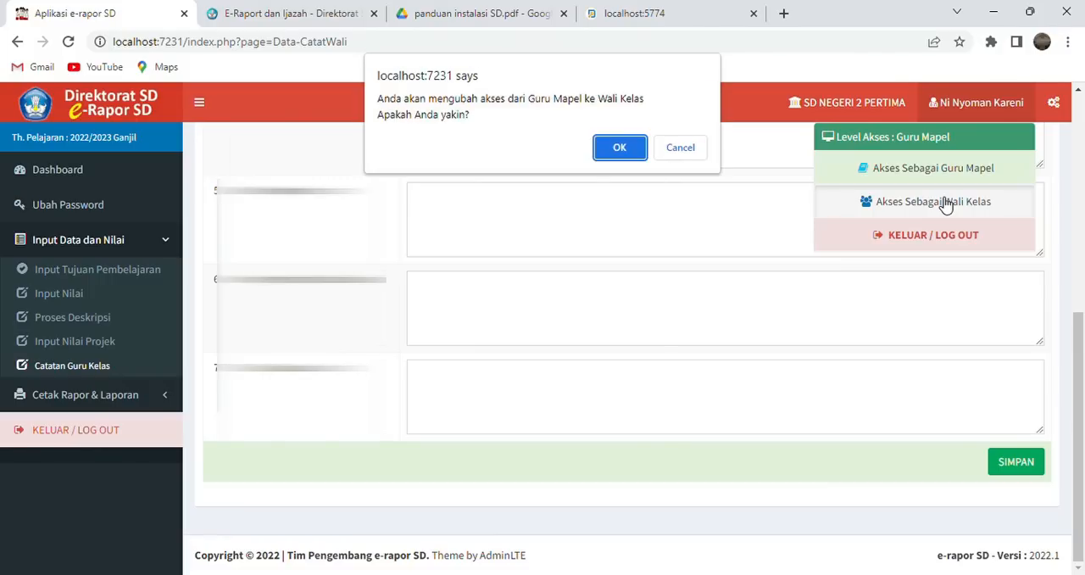
click(639, 154)
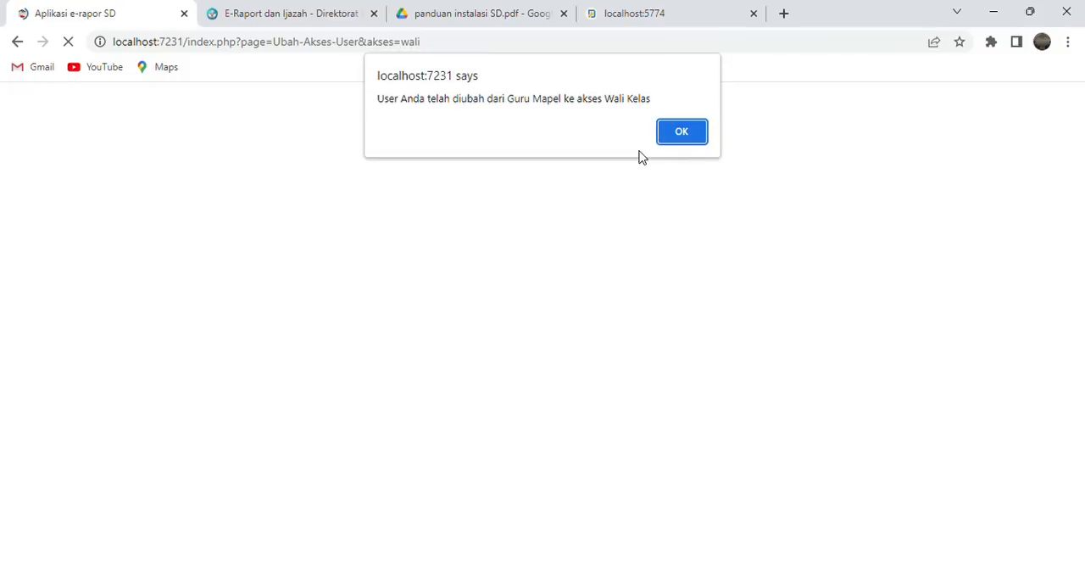
click(682, 133)
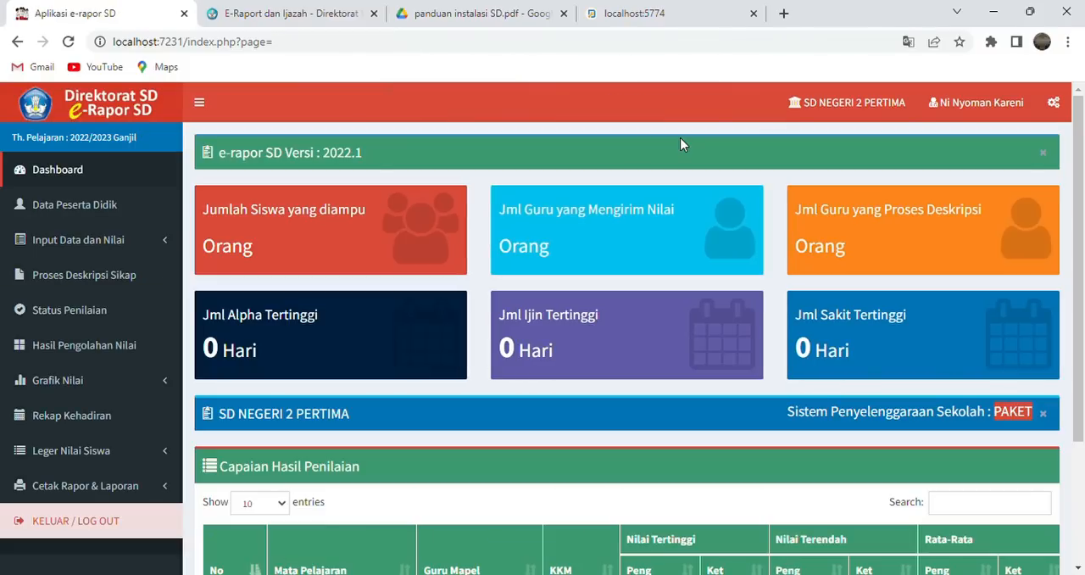
- View the Data Peserta Didik list, and examine the attendance form for kelas 4 and its import option
click(153, 222)
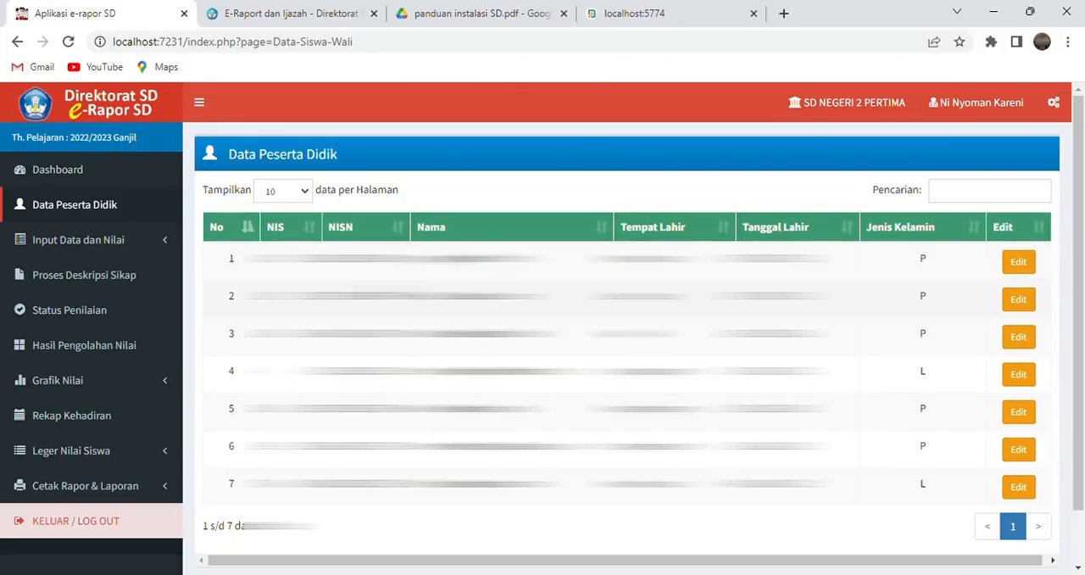
click(170, 248)
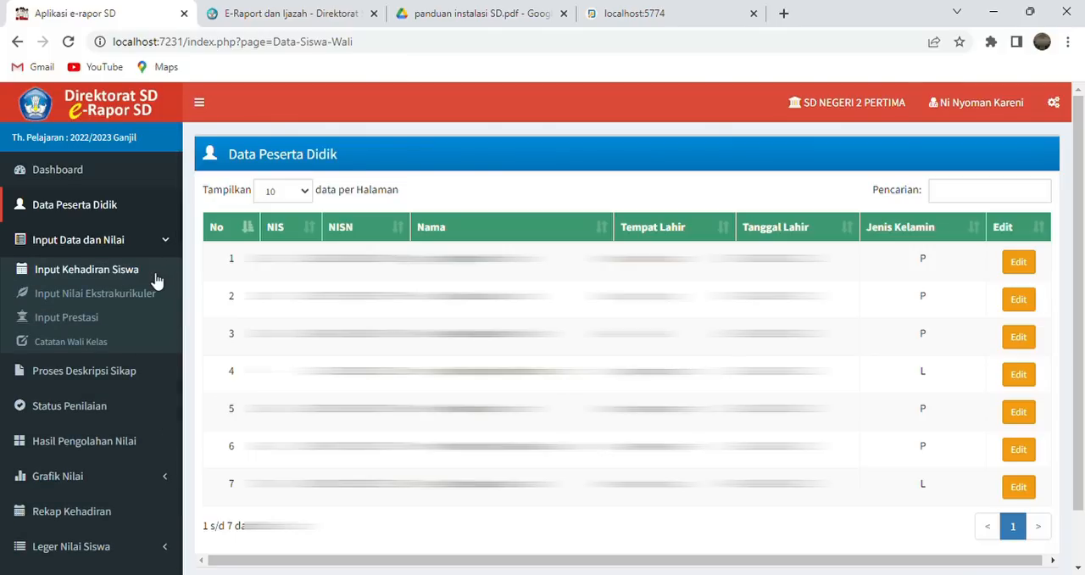
click(154, 278)
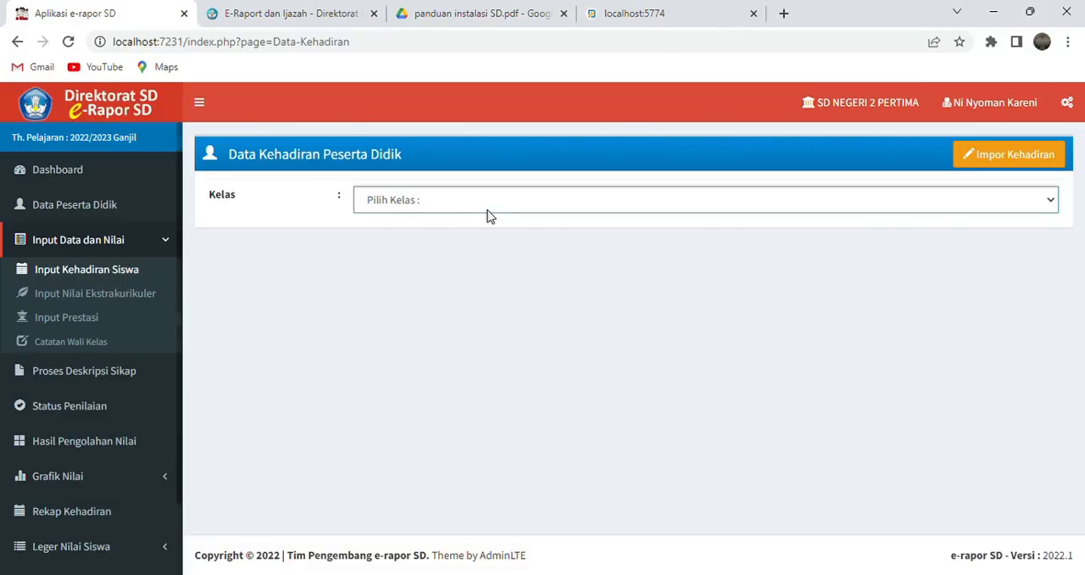
click(477, 245)
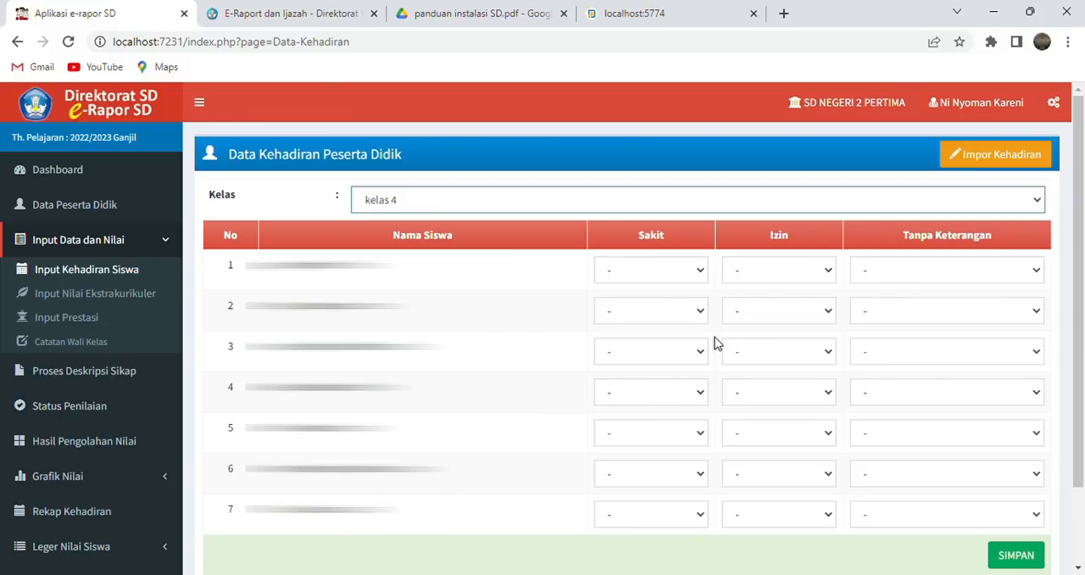
click(1008, 168)
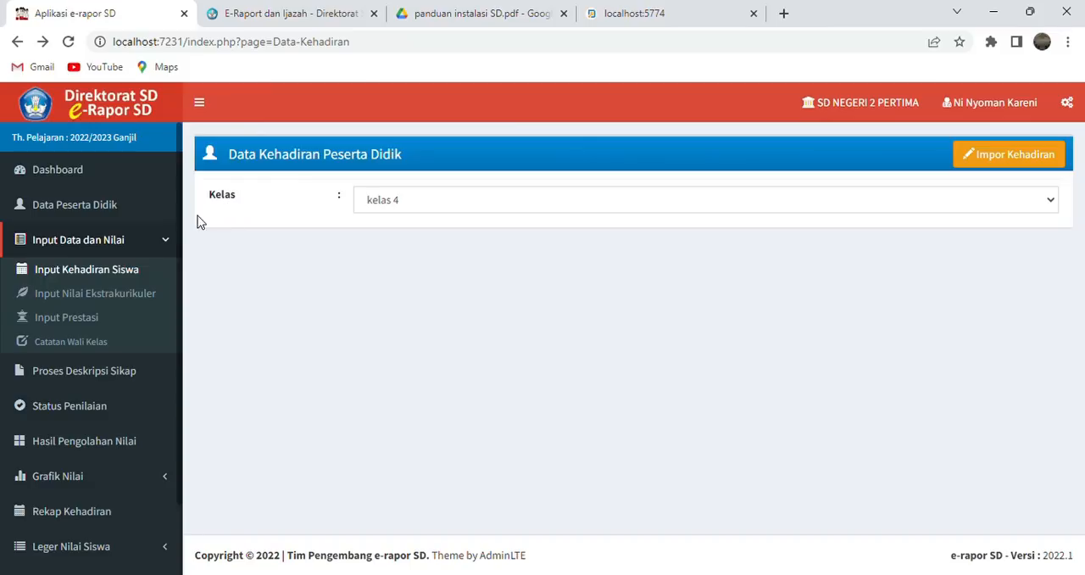
- Open the extracurricular grades for kelas 4 and examine the form for adding them
click(125, 303)
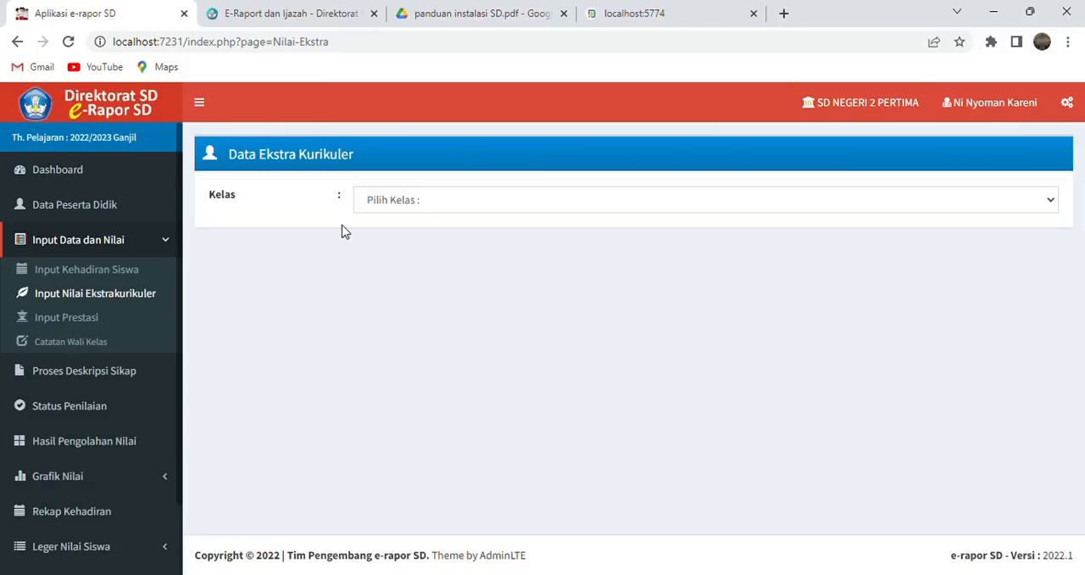
click(449, 209)
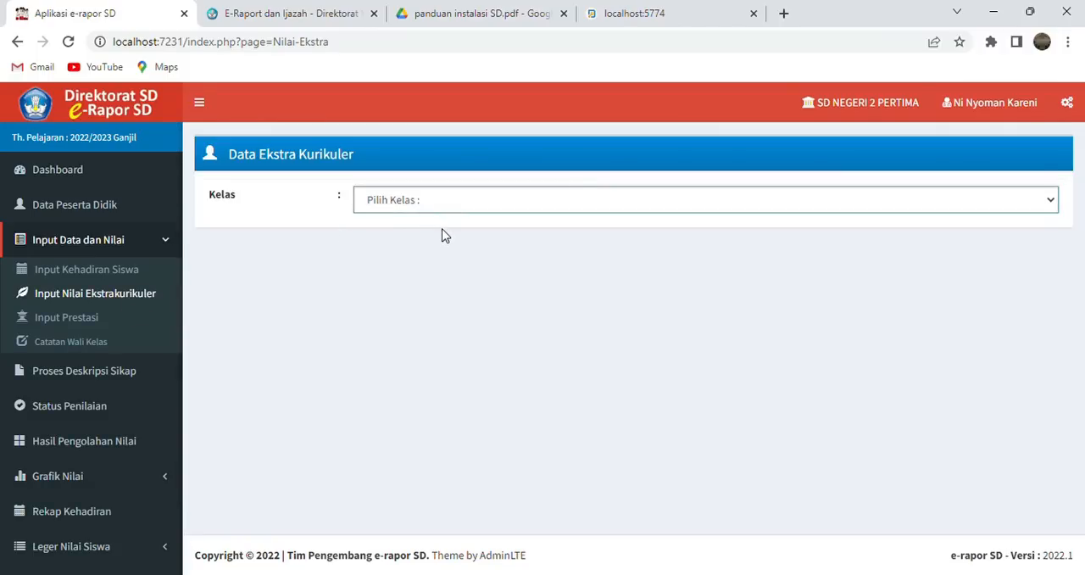
click(441, 245)
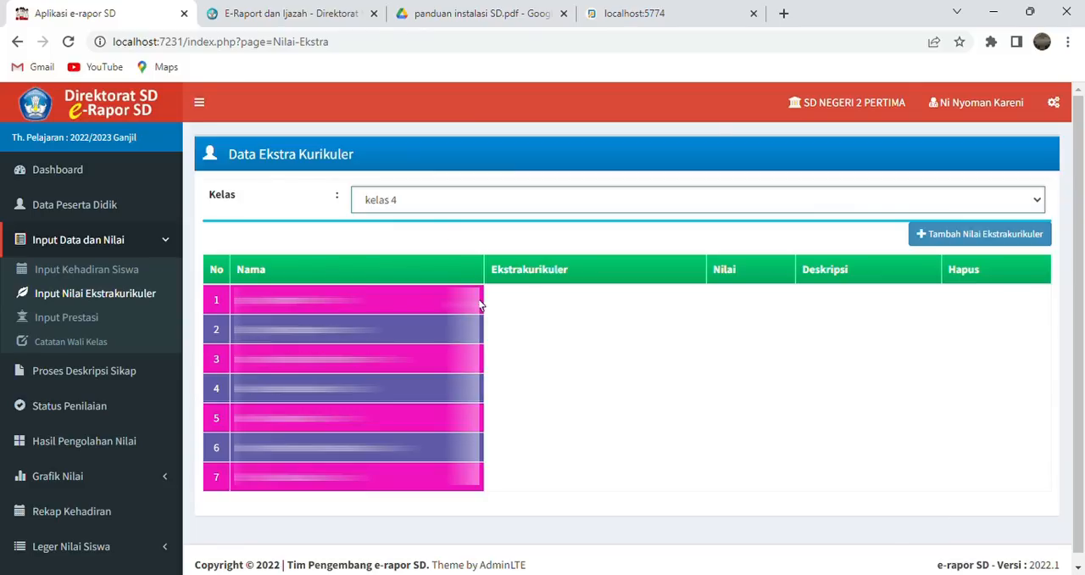
click(933, 237)
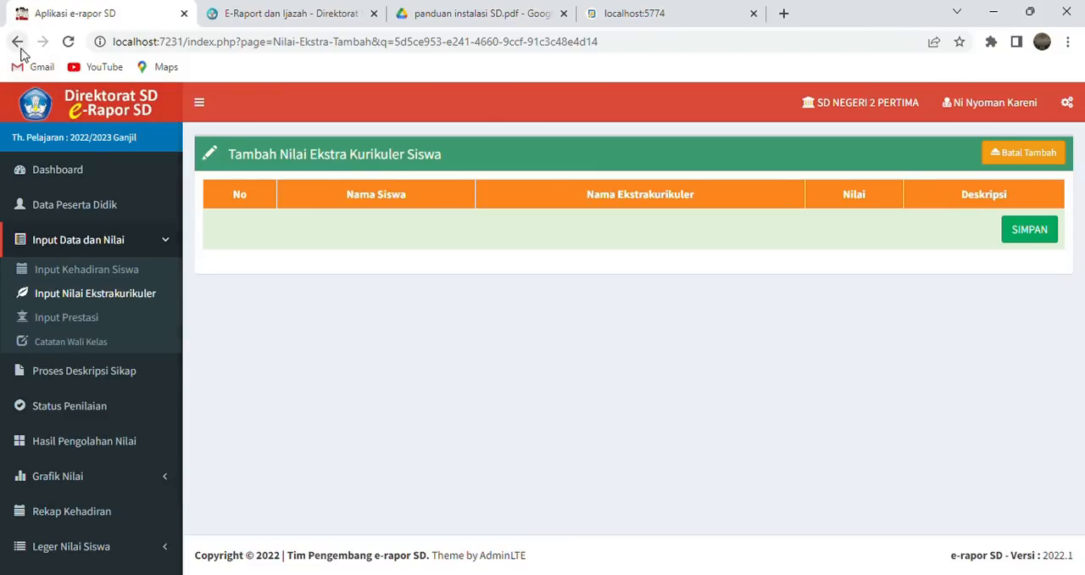
- Open the achievement data for kelas 4 and examine the form for adding student achievements
click(98, 320)
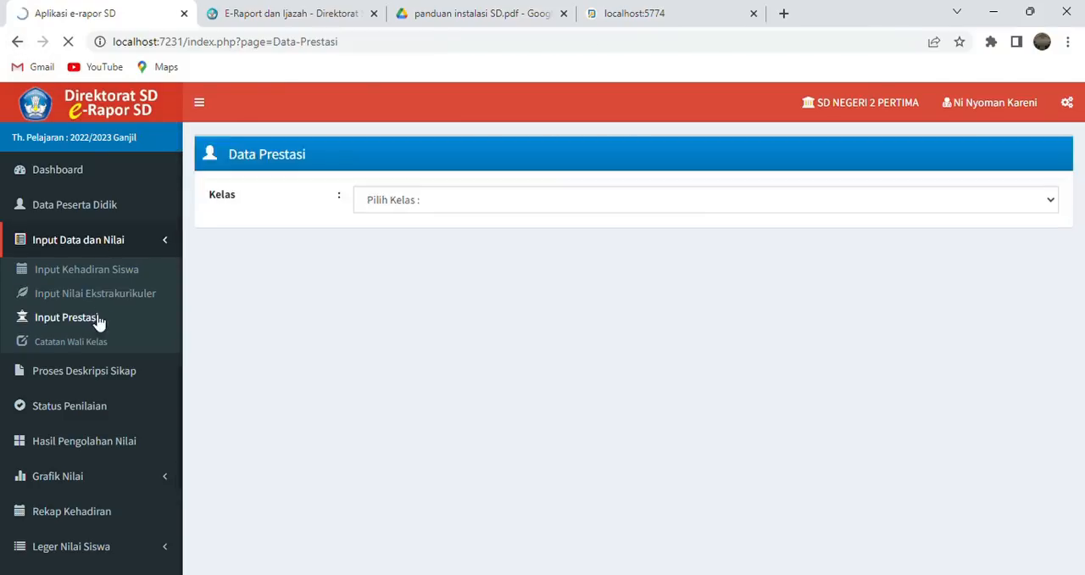
click(497, 199)
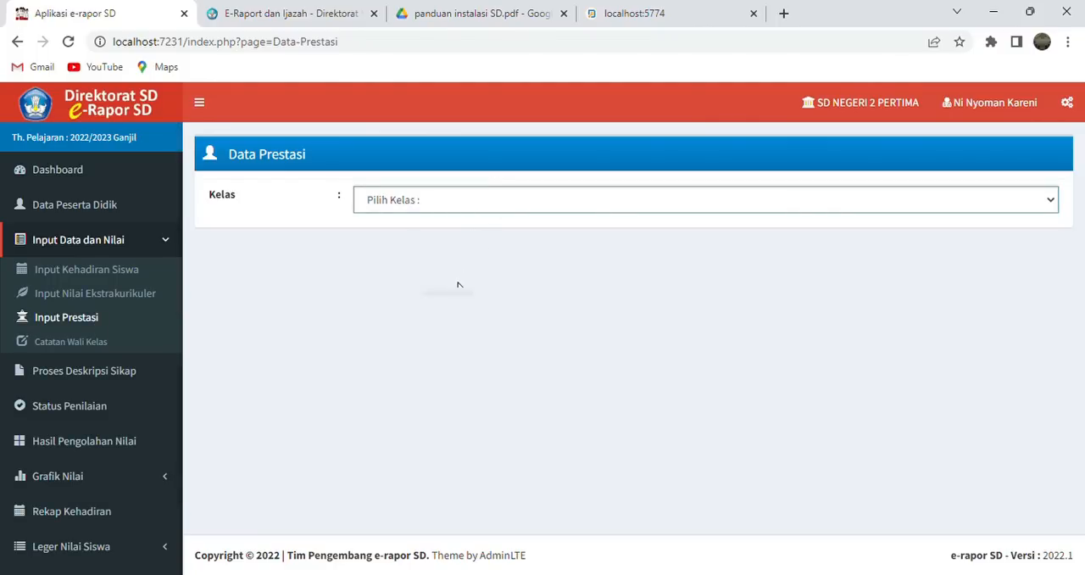
click(459, 285)
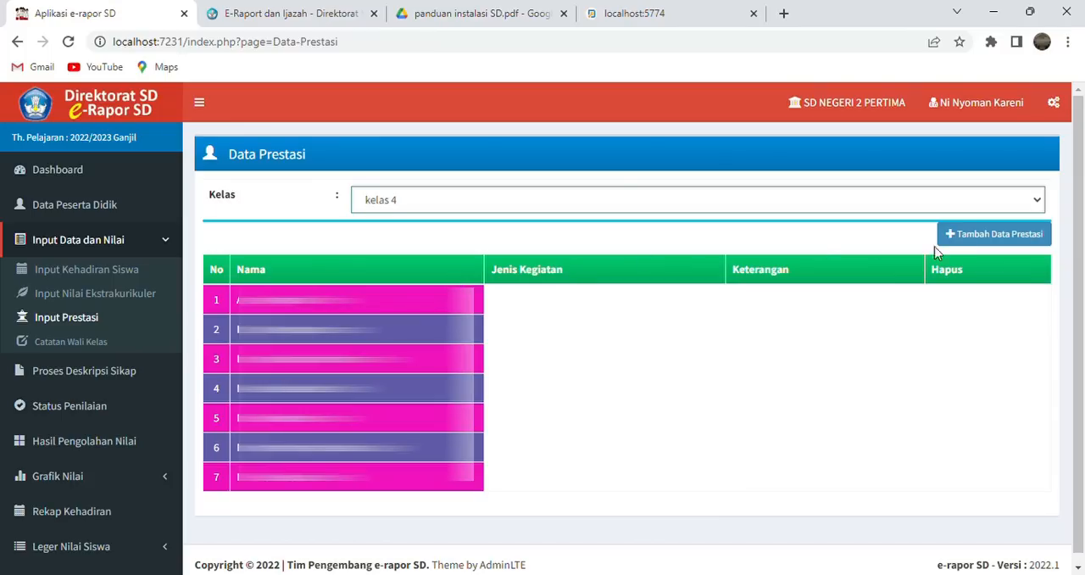
click(962, 239)
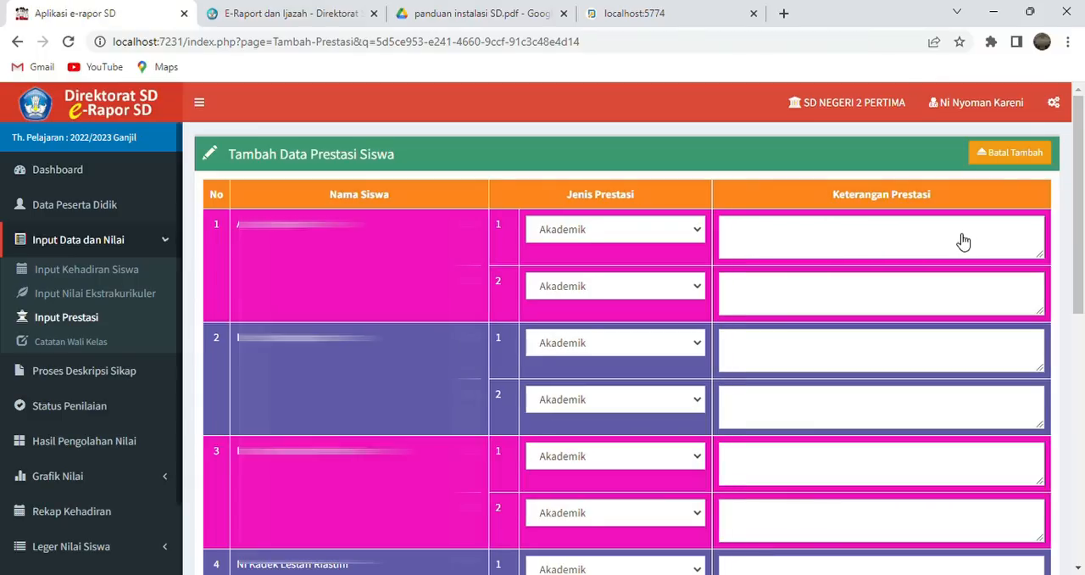
click(663, 246)
click(662, 277)
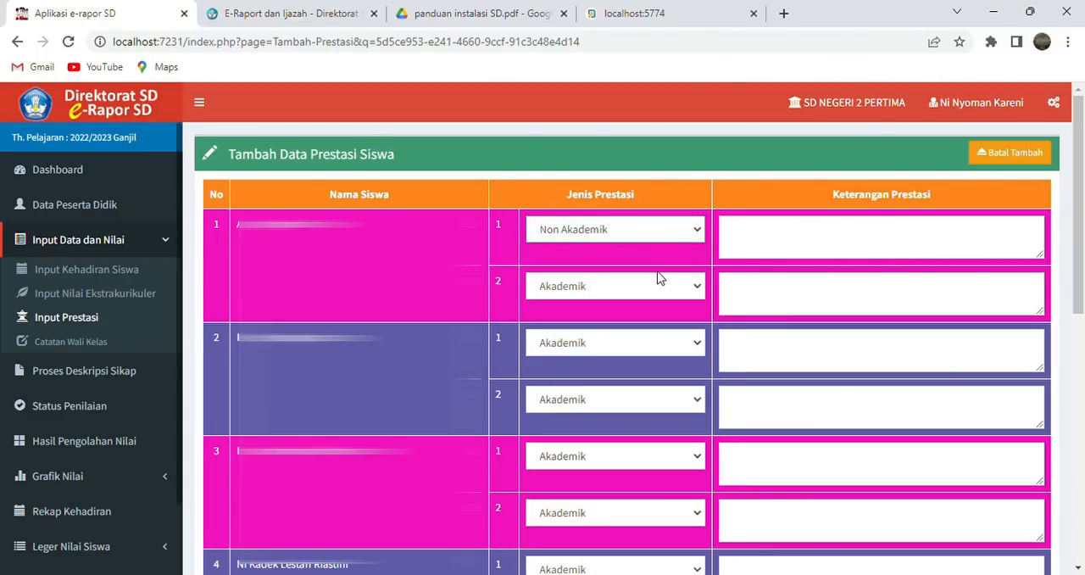
click(753, 246)
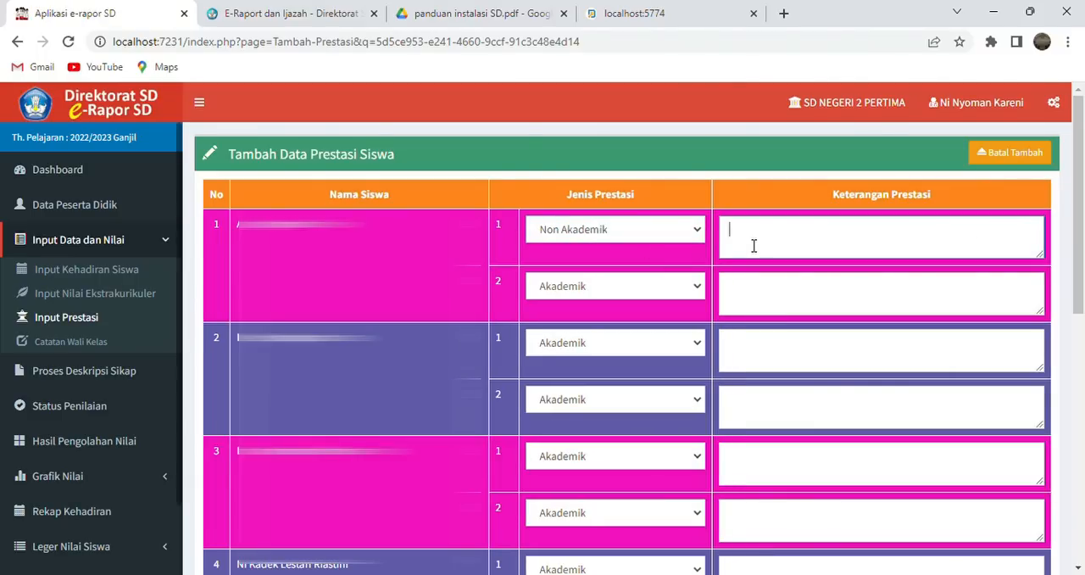
click(755, 292)
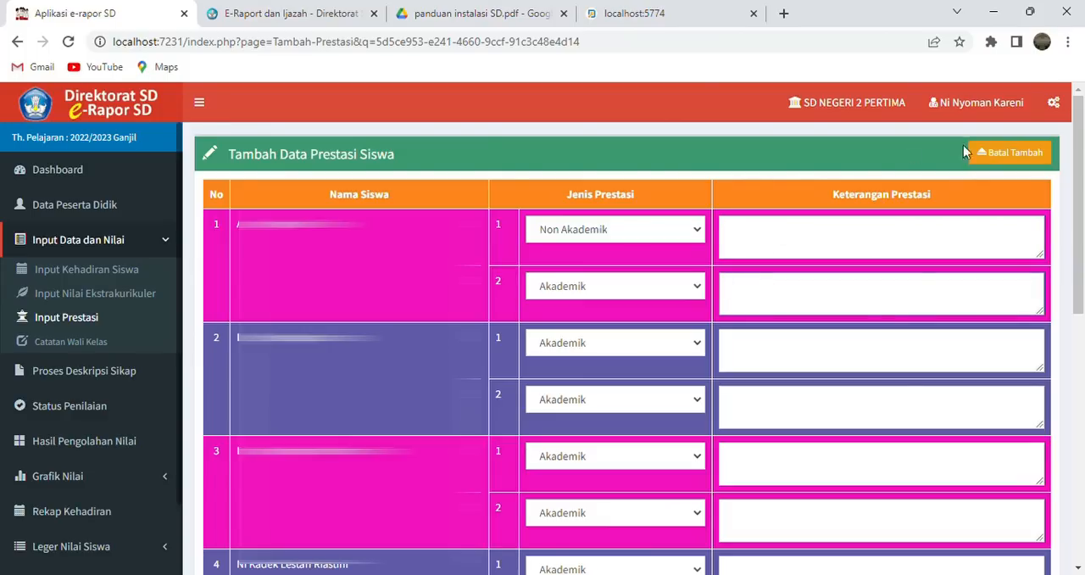
click(1008, 152)
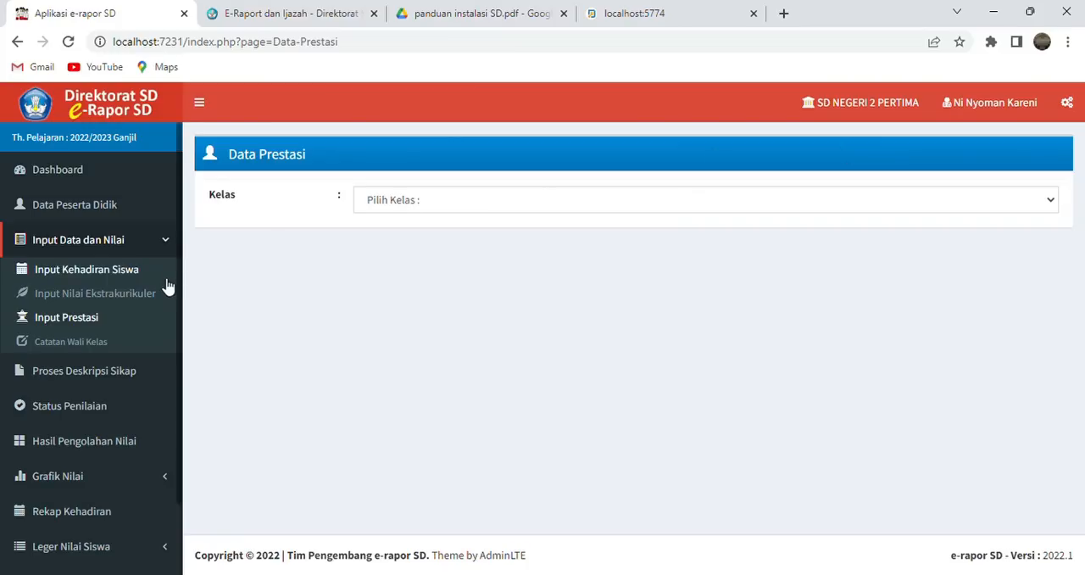
- Open Catatan Wali Kelas for kelas 4
click(101, 342)
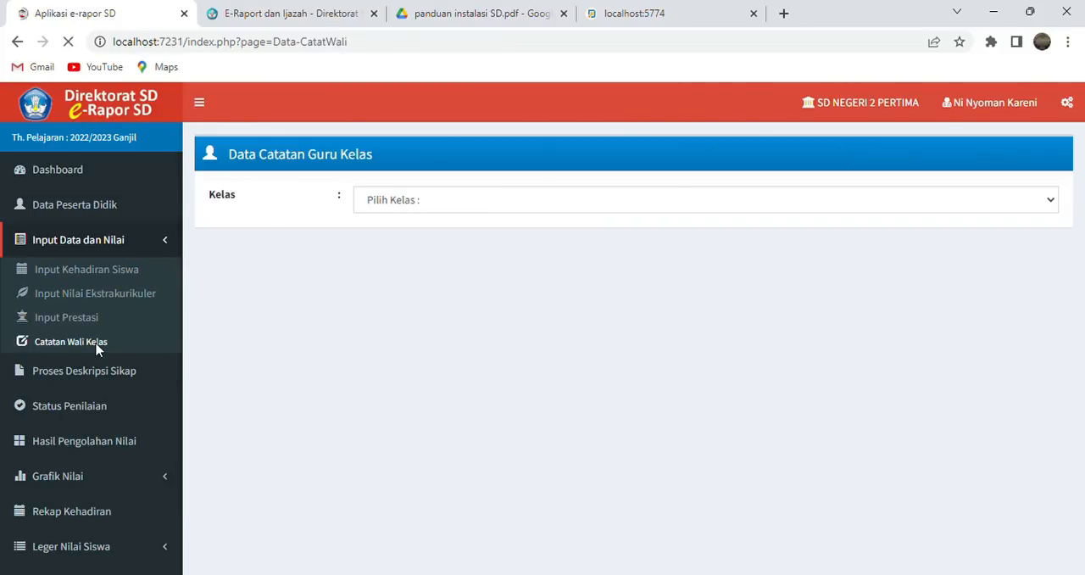
click(434, 209)
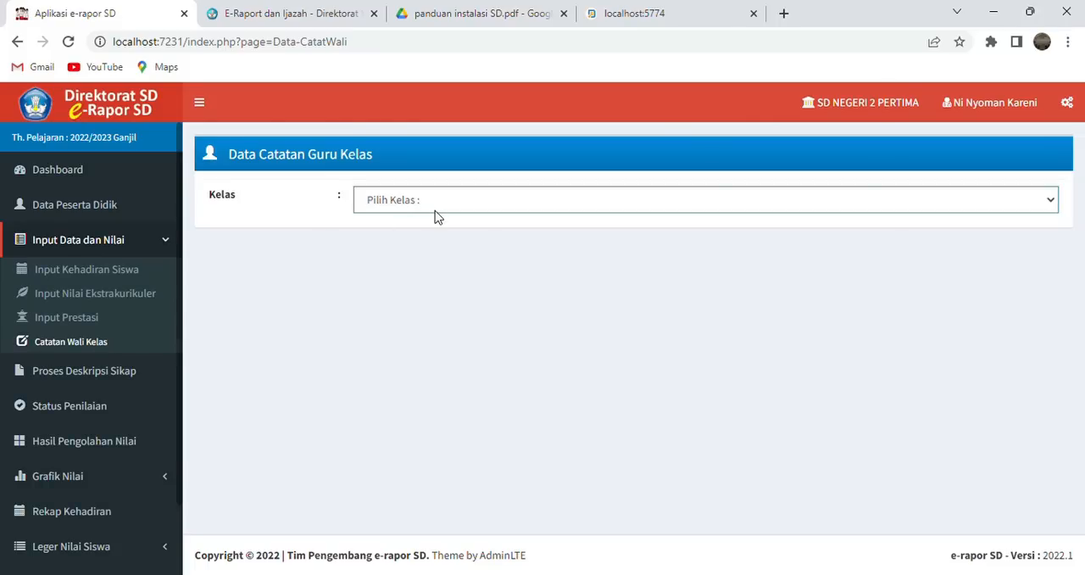
click(420, 278)
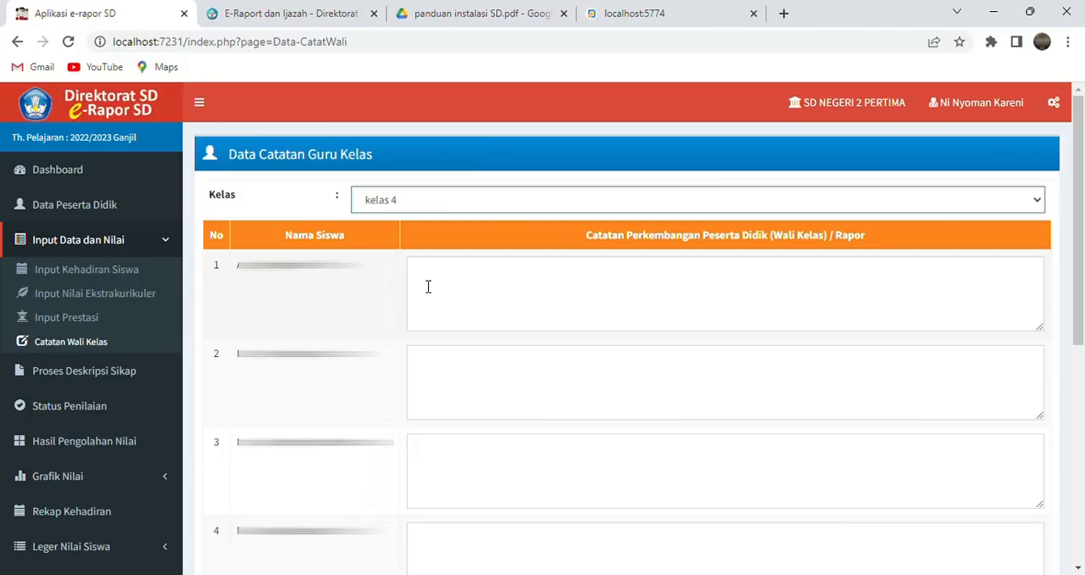
- Enter "Tingkatkan terus belajarnya supaya dapat meraih prestasi yang maksimal" as the first student's development note and save the class notes
click(512, 292)
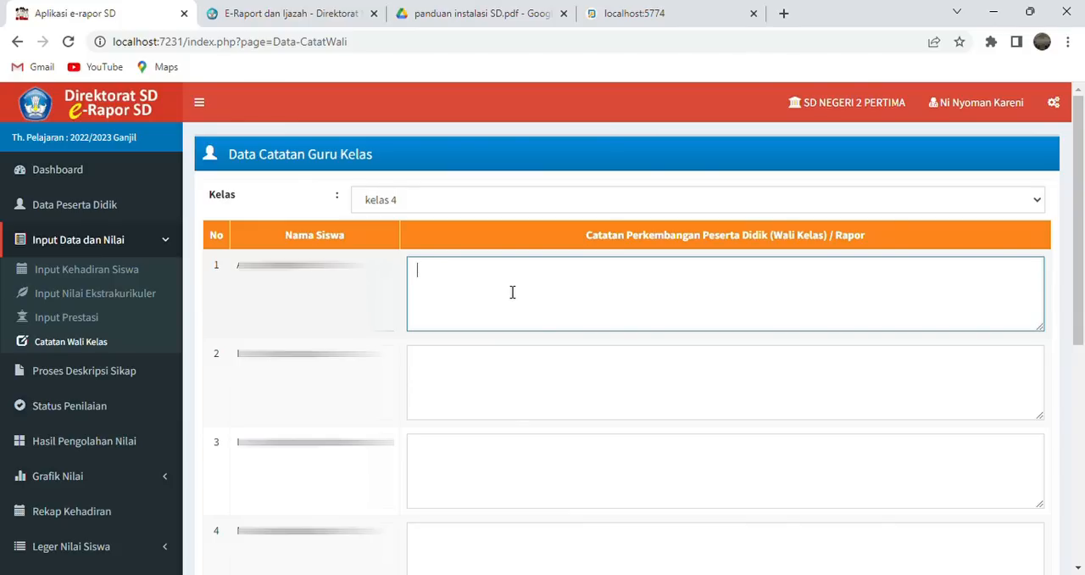
text(ingkatkan terus belajarnya supaya dapat meraih pres)
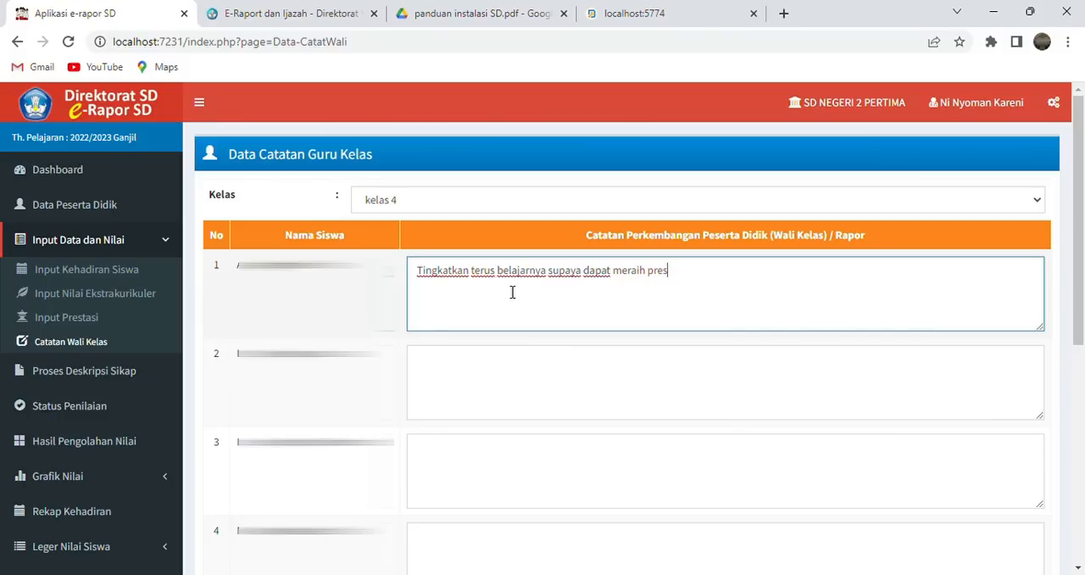
text(tasi yang maksimal)
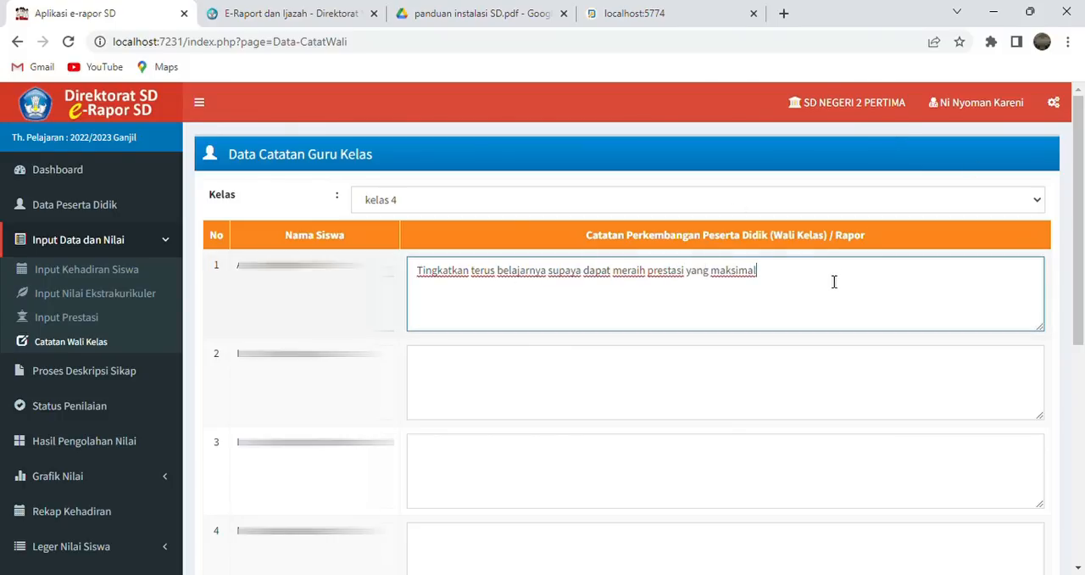
drag(1082, 204, 1083, 421)
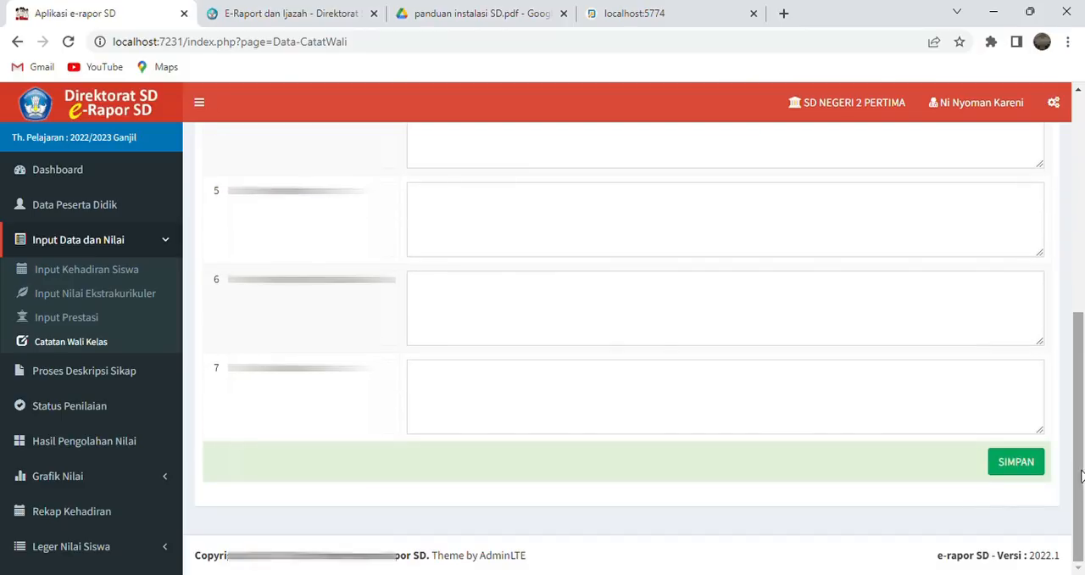
click(1027, 465)
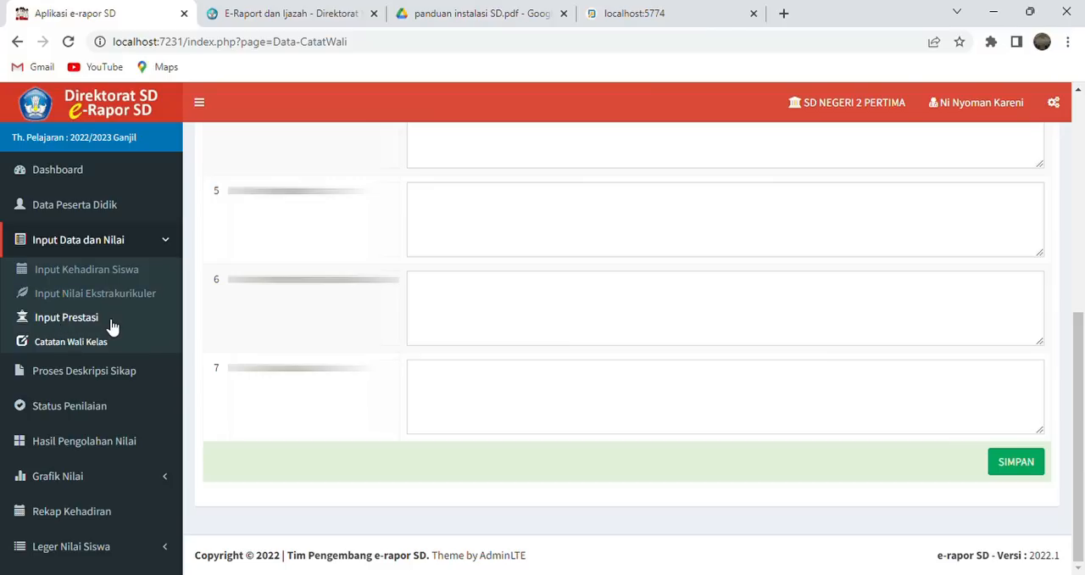
- Open Proses Deskripsi Sikap for kelas 4 and examine the automatic and manual attitude descriptions per dimension
click(108, 385)
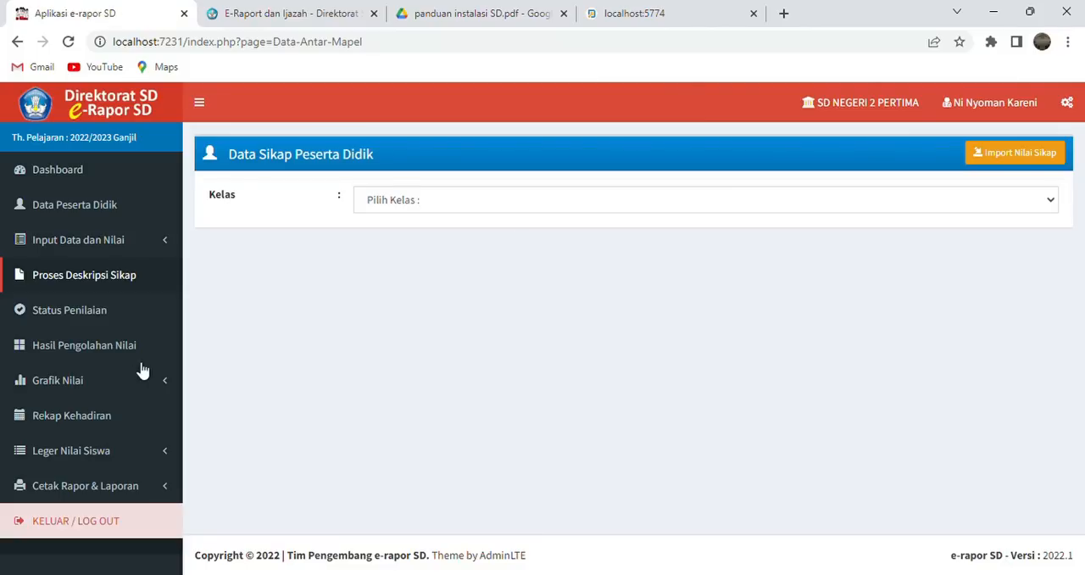
click(572, 240)
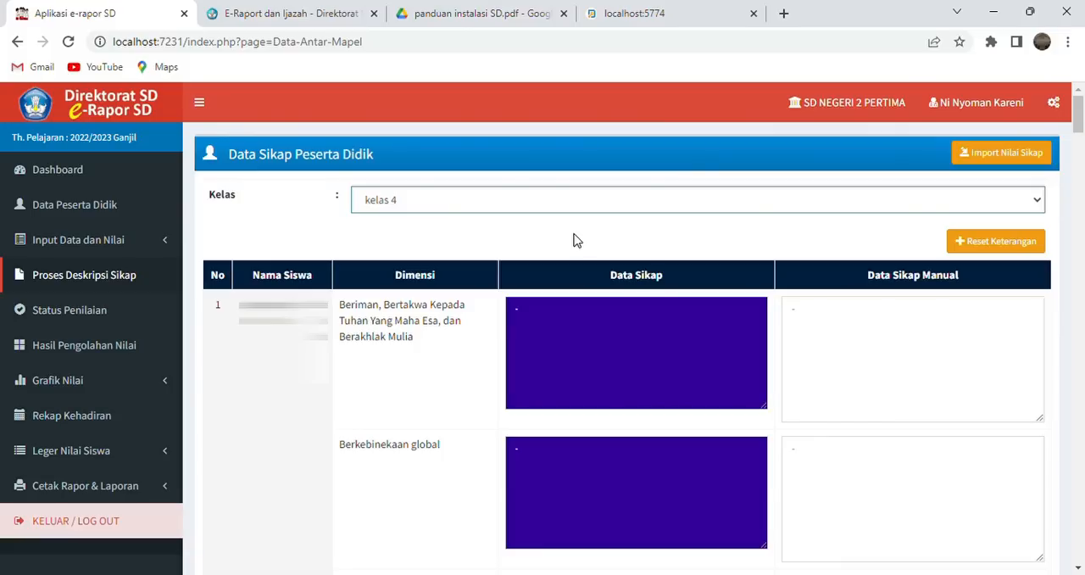
click(803, 316)
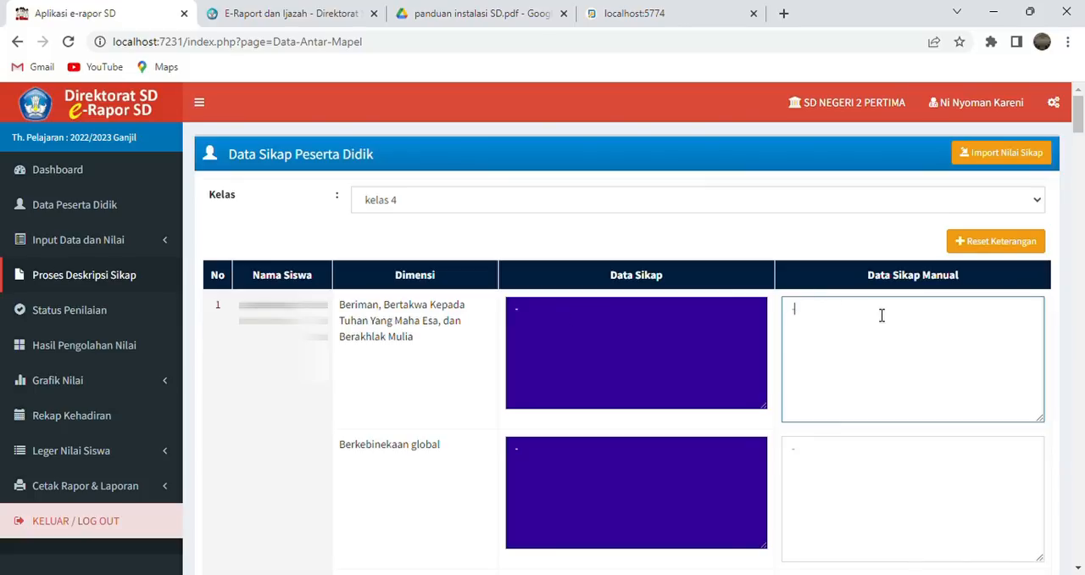
scroll(123, 320, down, 1)
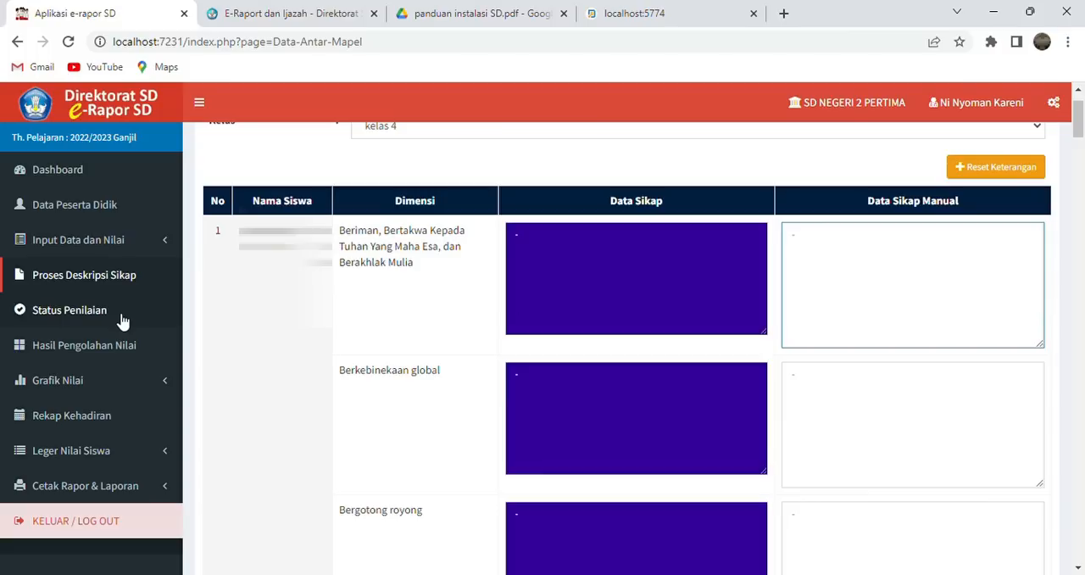
- Open Status Penilaian for kelas 4 and check each subject's planning, assessment and report grade status
click(121, 320)
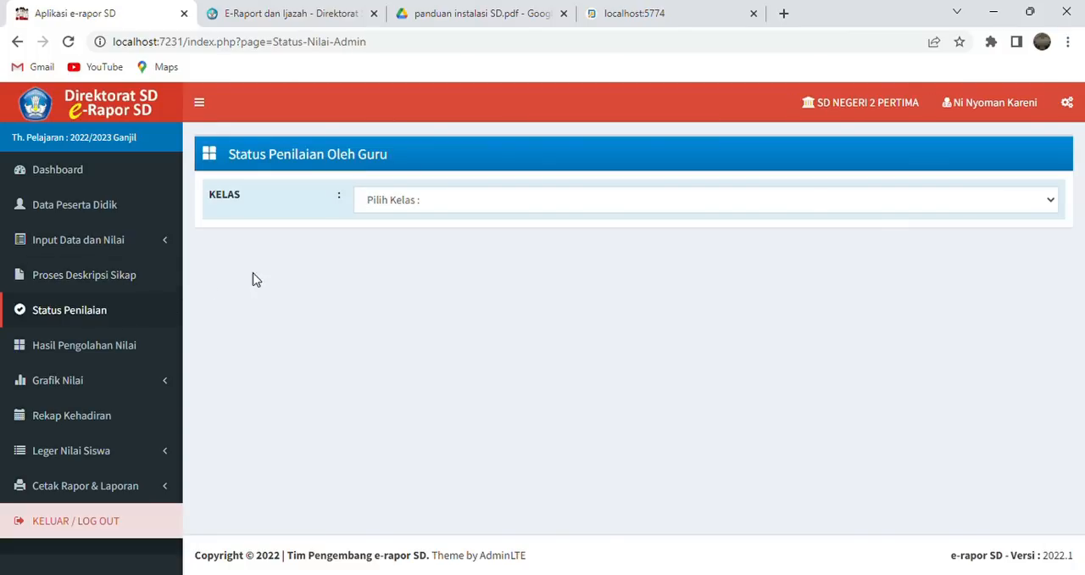
click(523, 210)
click(497, 241)
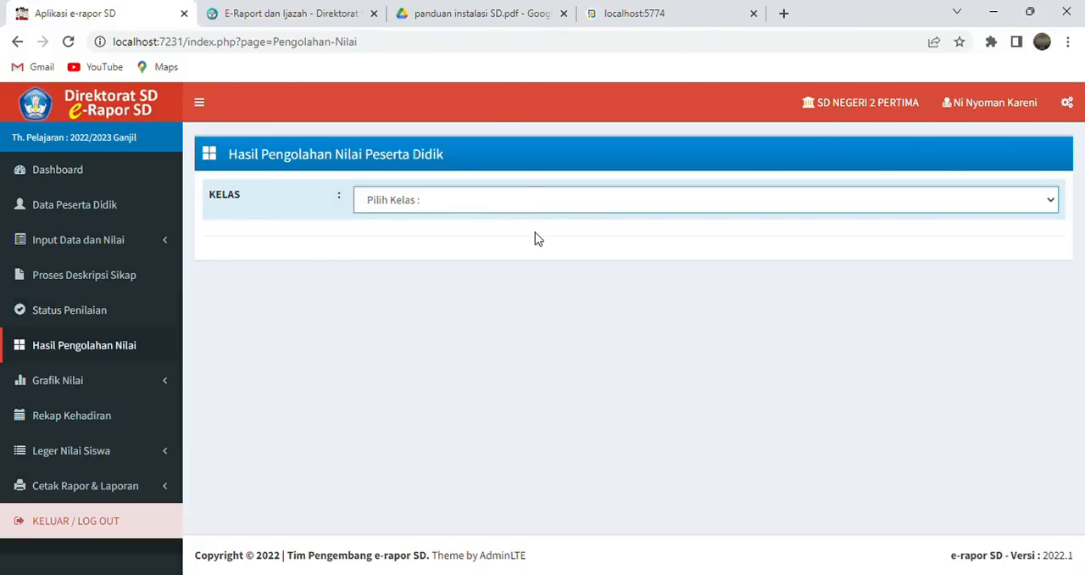
- Open Hasil Pengolahan Nilai for kelas 4, view the first student's end-of-semester grades, and close them
click(534, 239)
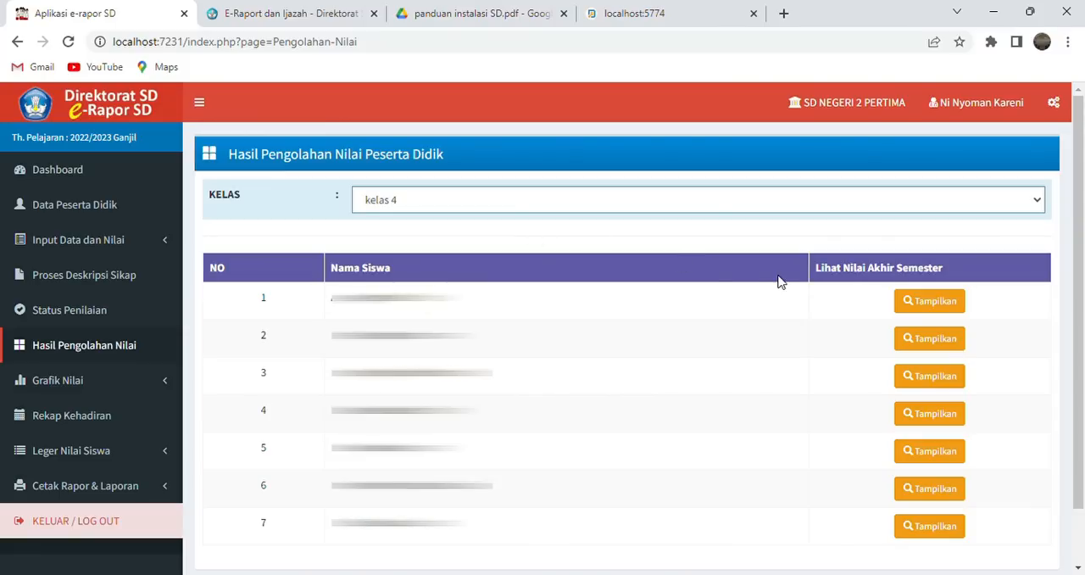
click(905, 303)
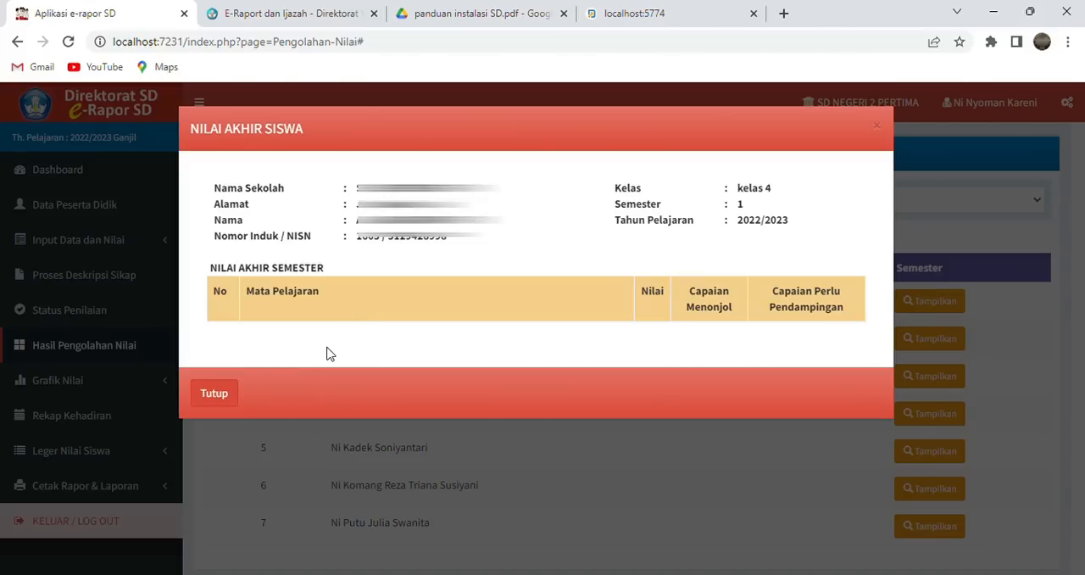
click(218, 390)
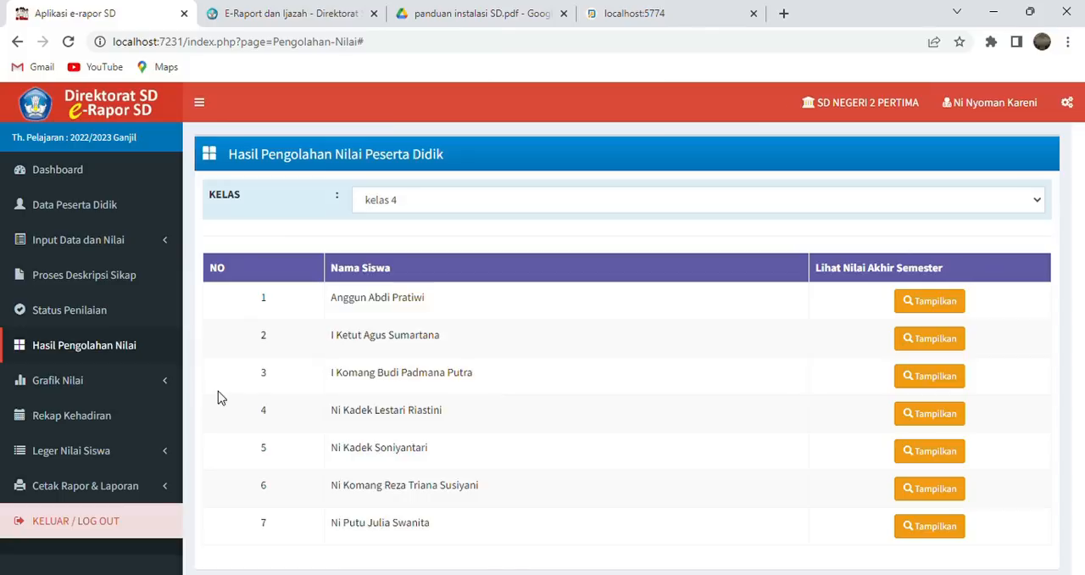
- Look over the Grafik Nilai options and open the Cetak Rapor page for student report cards
click(108, 386)
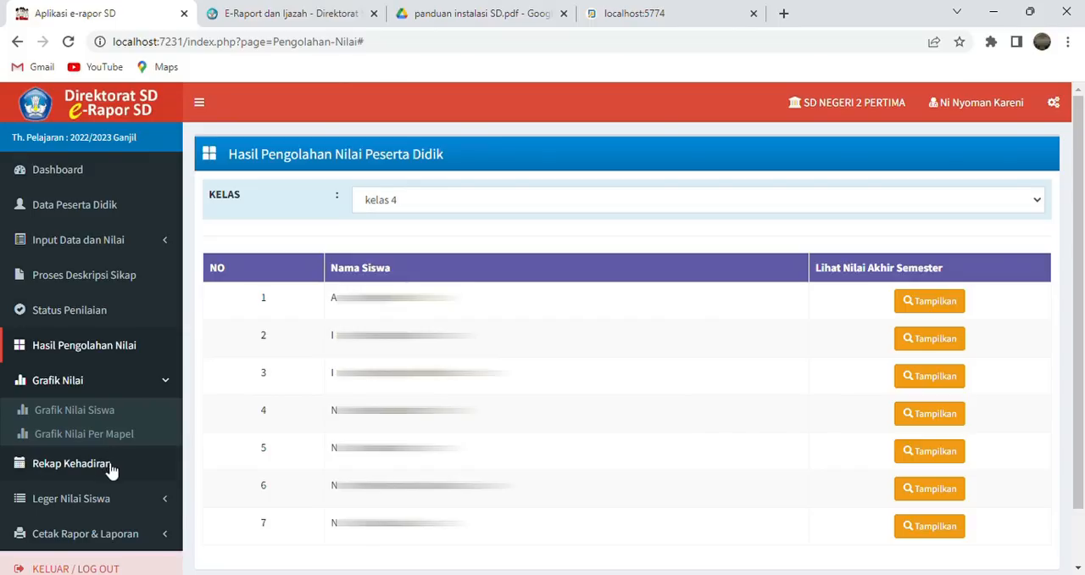
scroll(121, 503, down, 1)
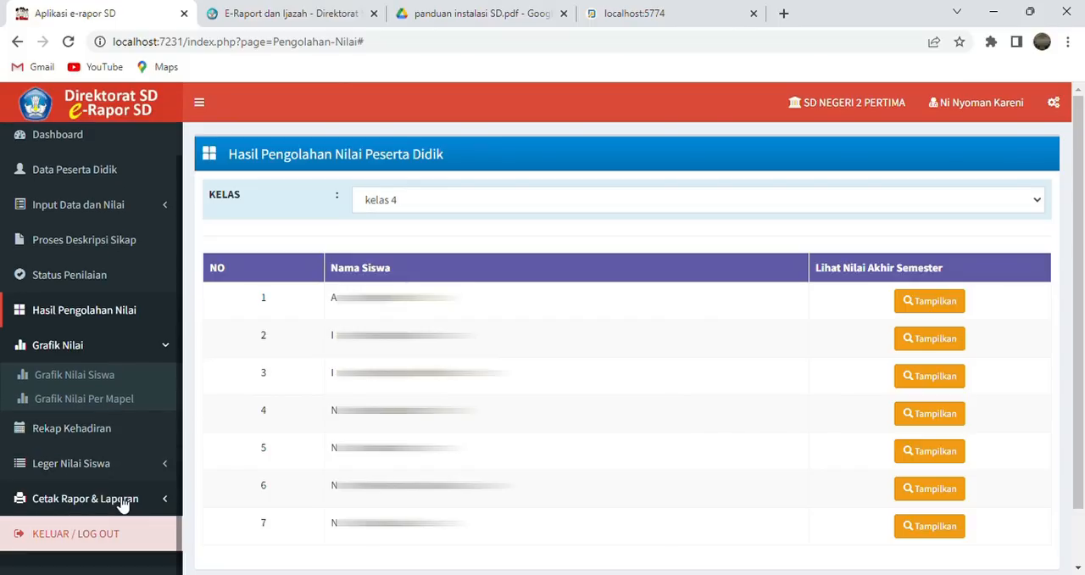
click(163, 502)
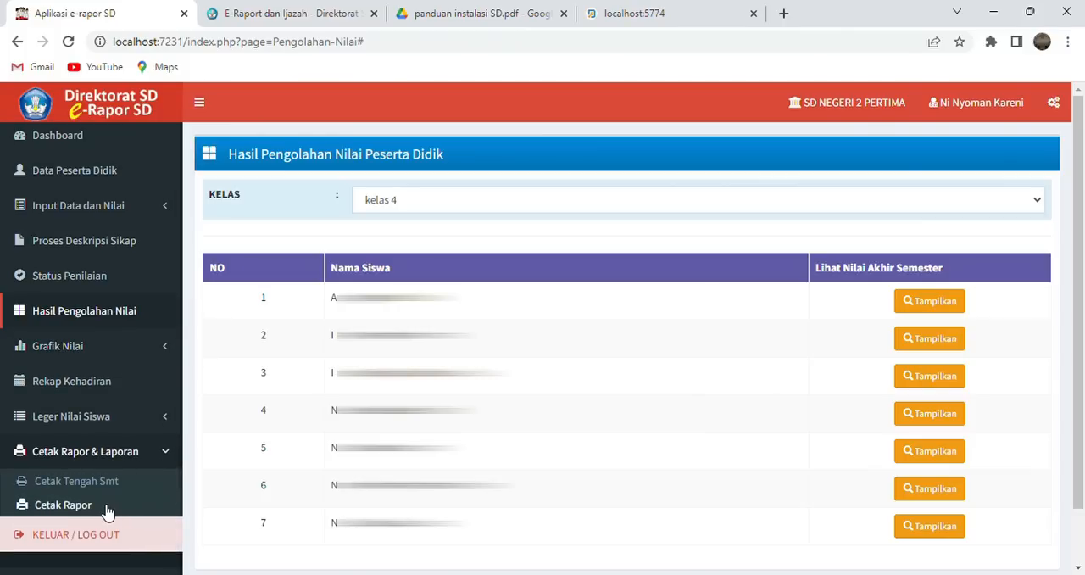
click(107, 508)
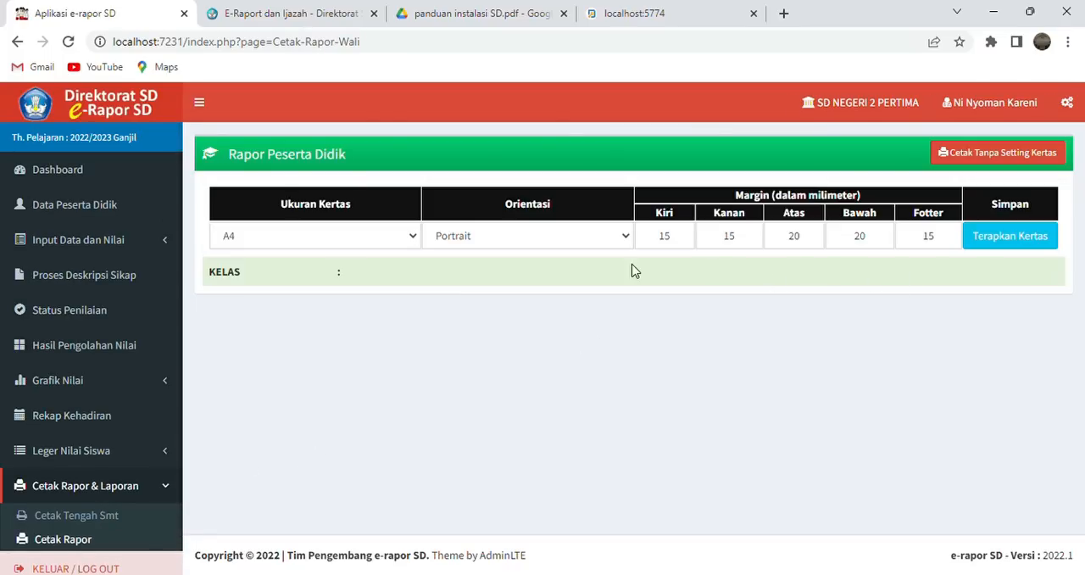
- Apply A4 paper in Portrait orientation to the report cards and list the students of kelas 4
click(407, 243)
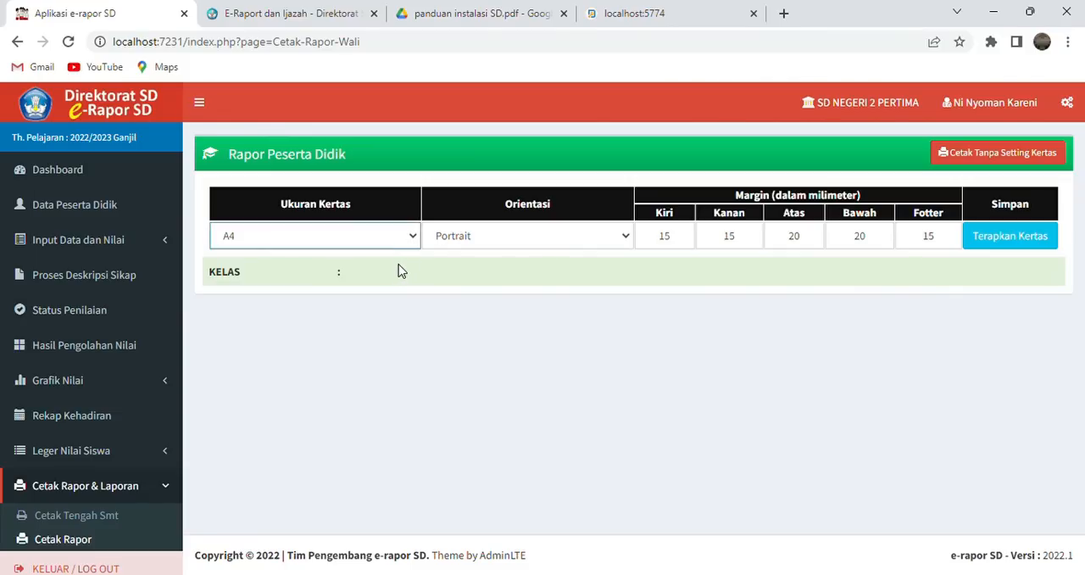
click(526, 246)
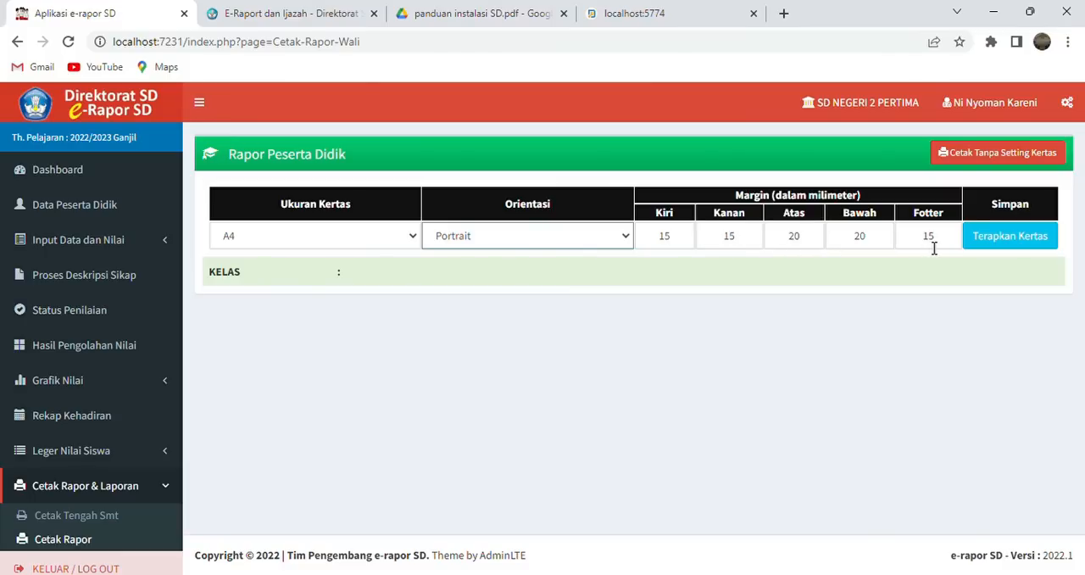
click(1016, 247)
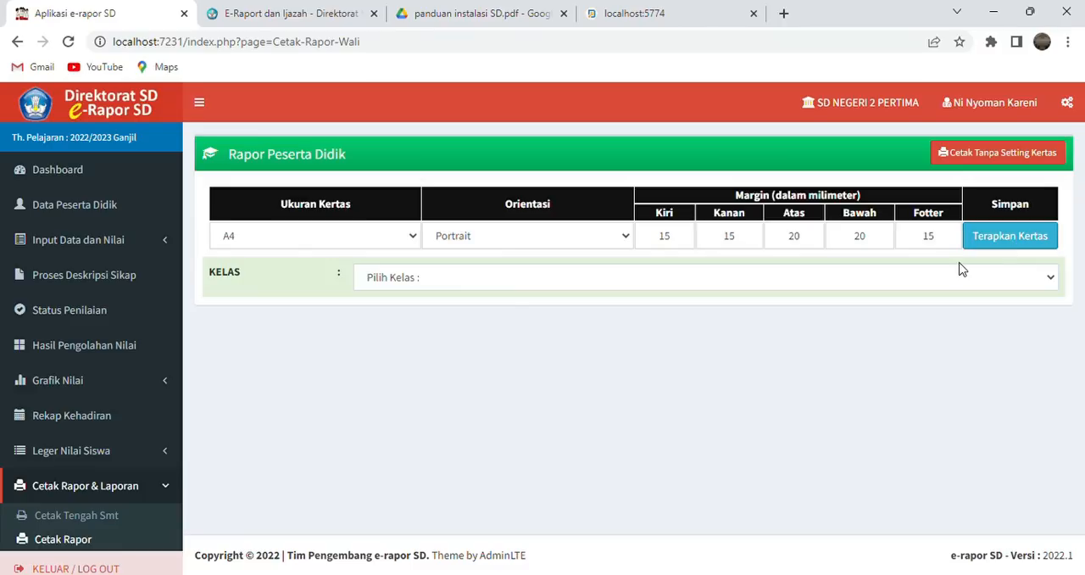
click(868, 323)
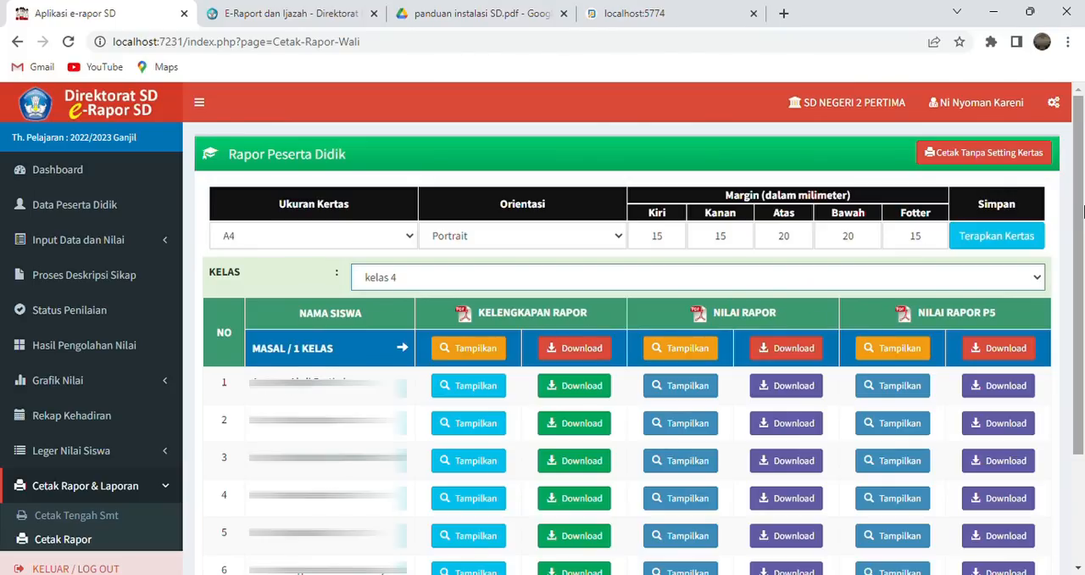
- Download the first student's Kelengkapan Rapor and Nilai Rapor as PDF files
drag(1082, 210, 1081, 266)
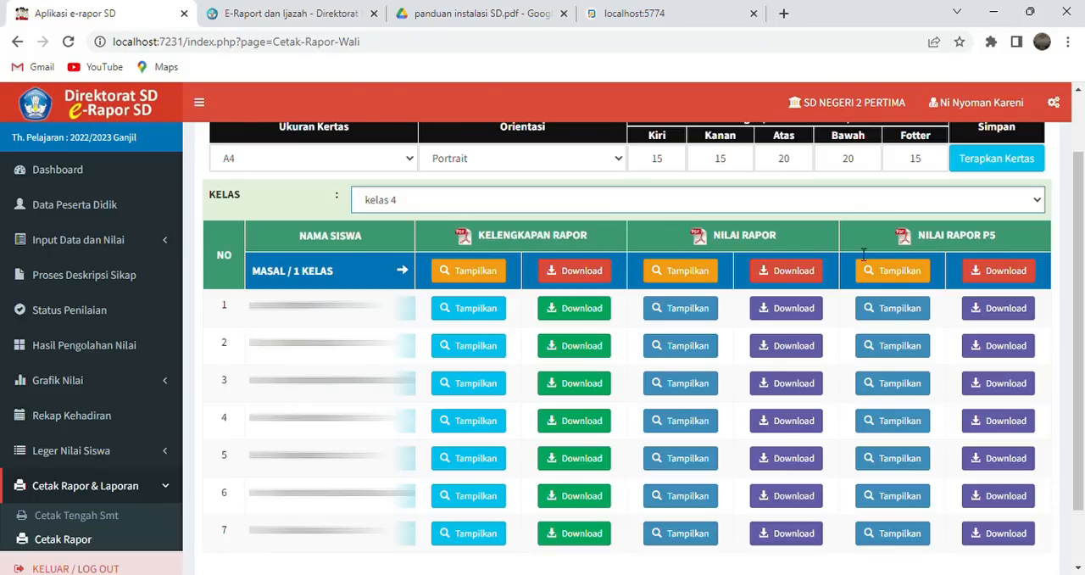
click(562, 316)
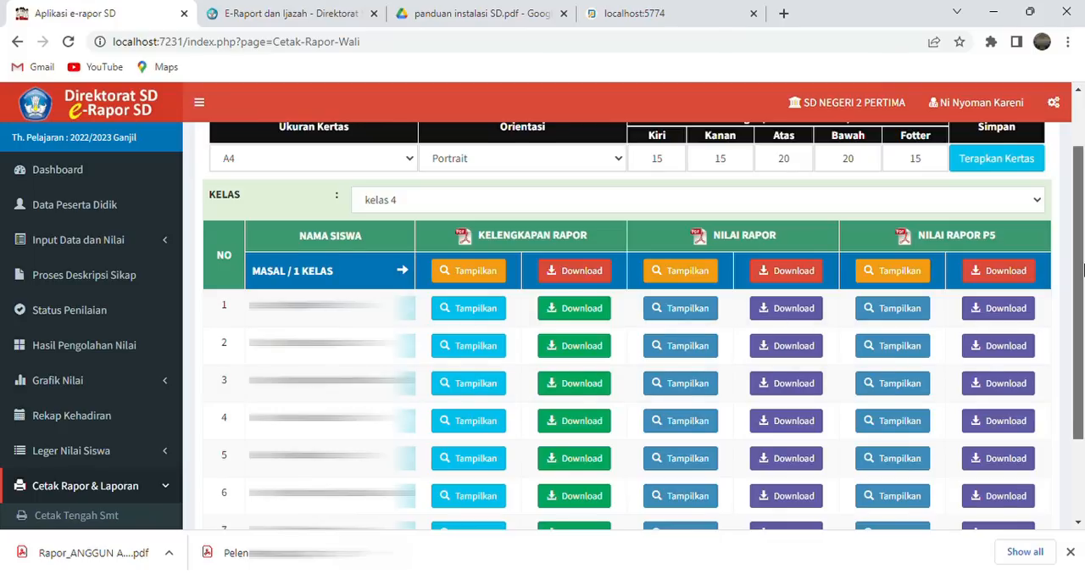
scroll(877, 243, up, 2)
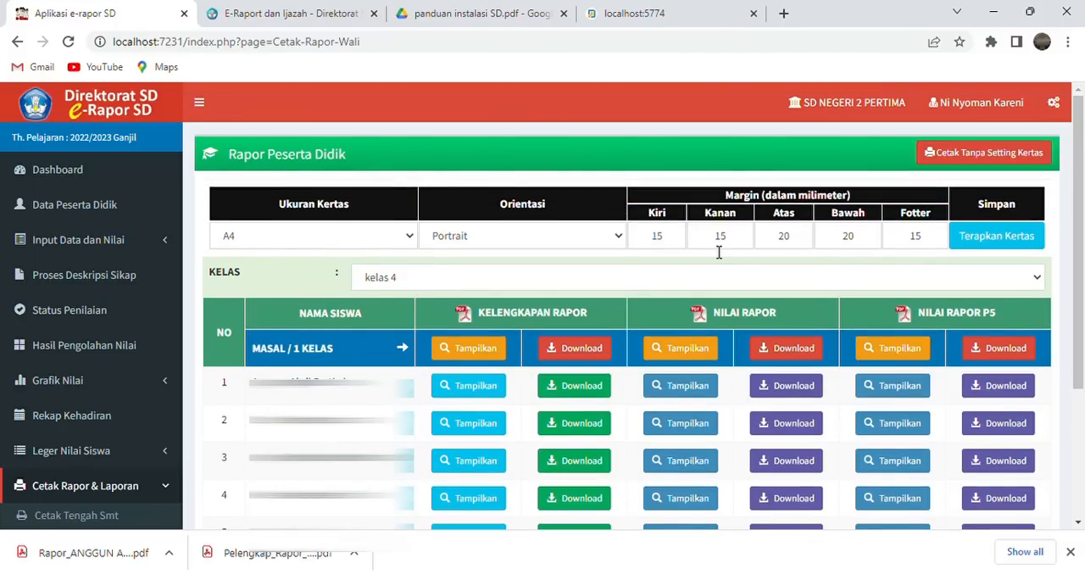